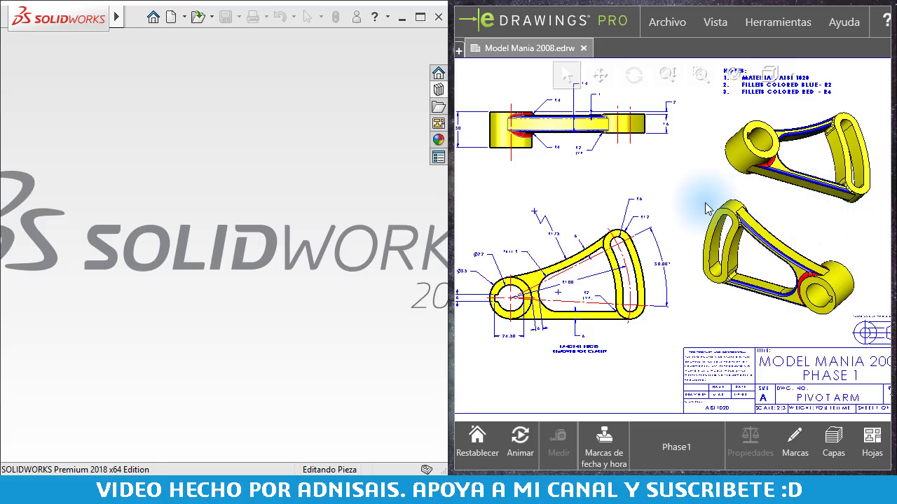
Step: Pan and zoom the eDrawings sheet until the pivot arm's dimensioned front view fills the window
middle_click_drag(683, 204, 686, 210)
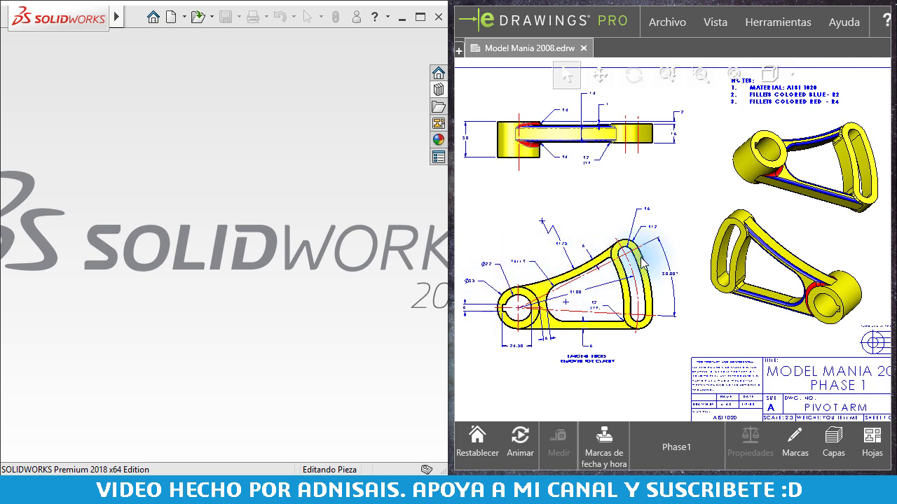
scroll(687, 237, "up", 1)
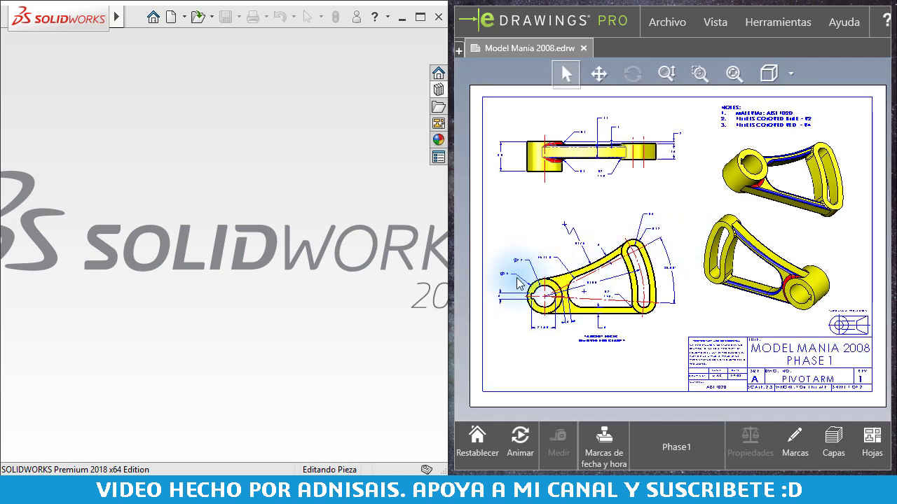
scroll(532, 295, "down", 1)
scroll(560, 308, "down", 1)
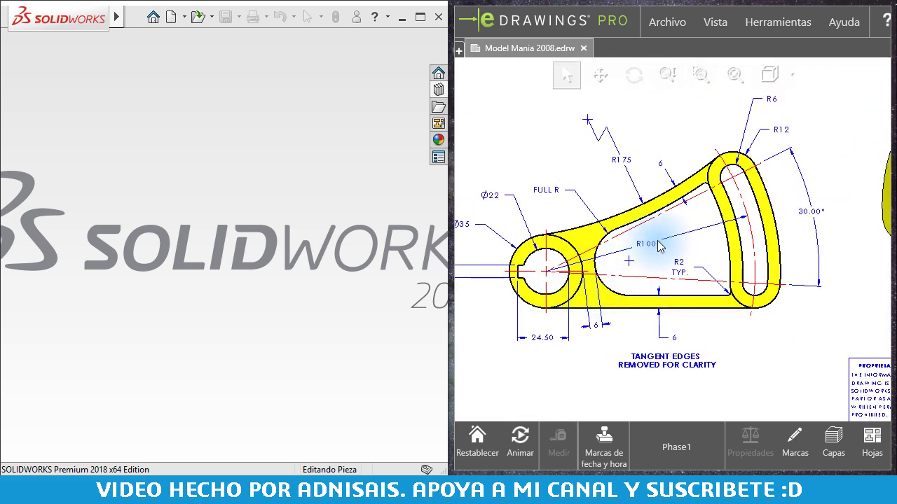
middle_click_drag(658, 244, 683, 247)
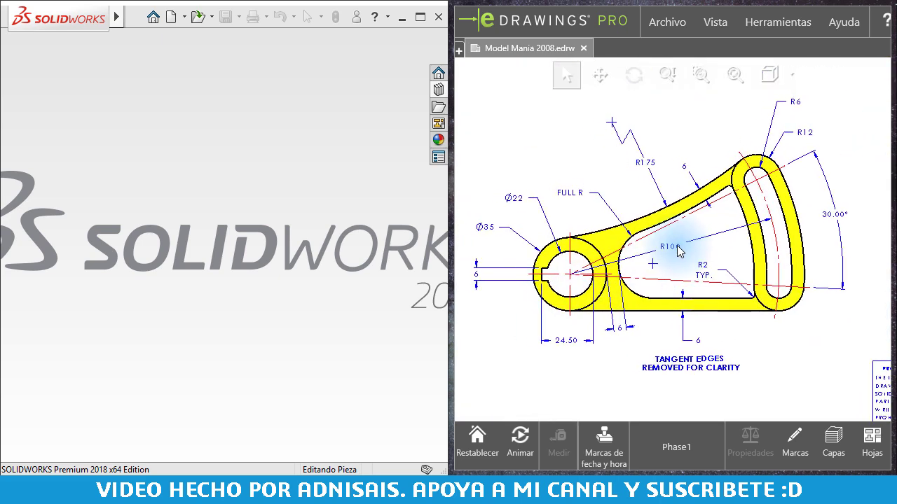
left_click(289, 196)
Step: Create a new part and start a sketch on the front plane (Alzado)
left_click(171, 19)
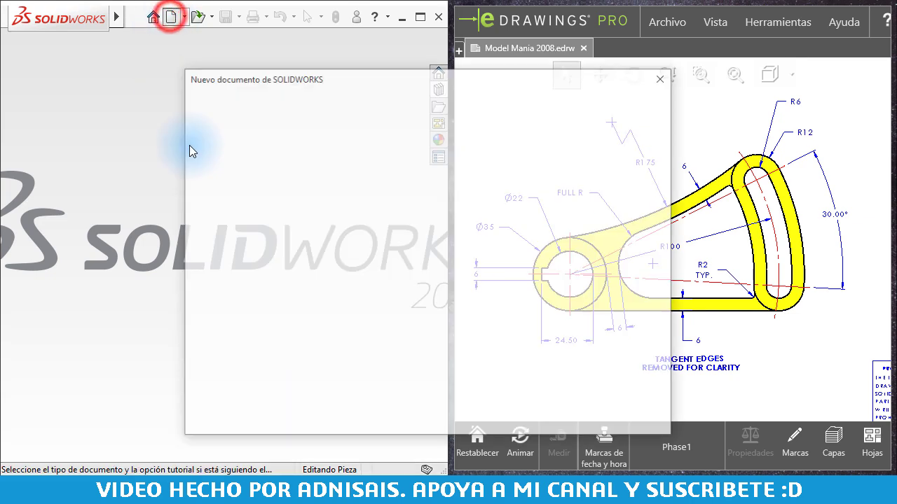
left_click(508, 412)
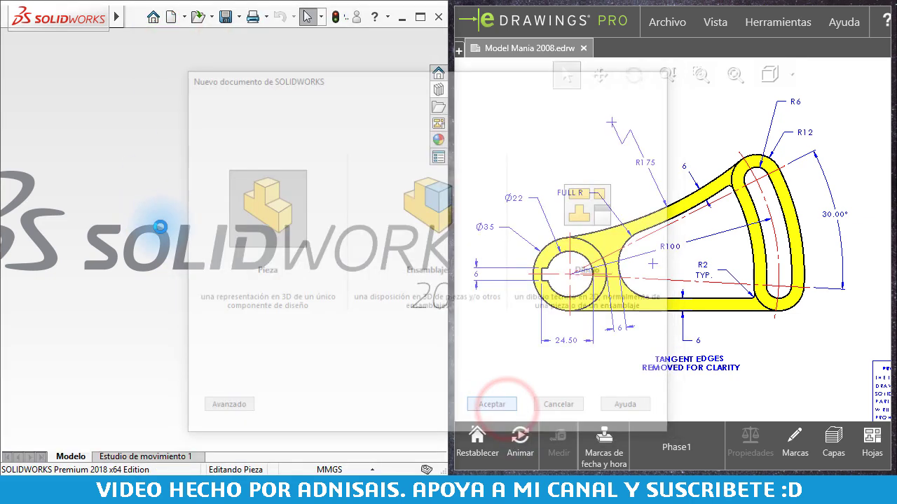
left_click(28, 241)
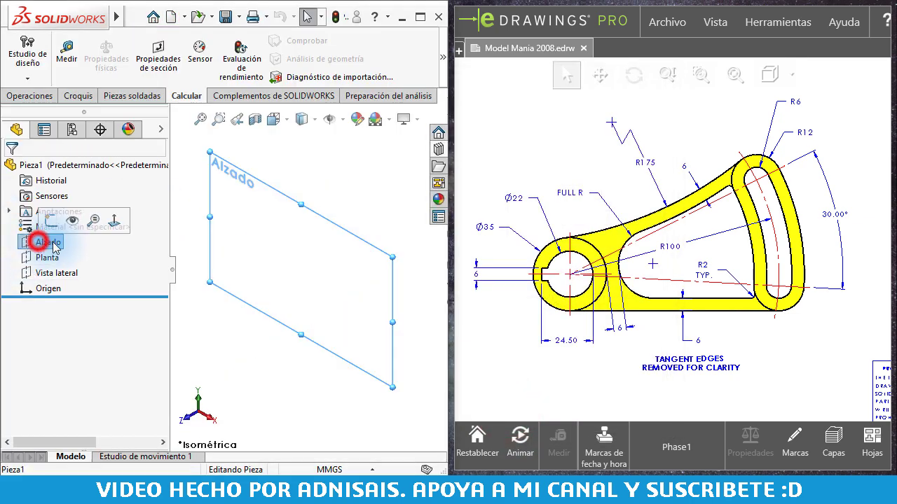
left_click(44, 217)
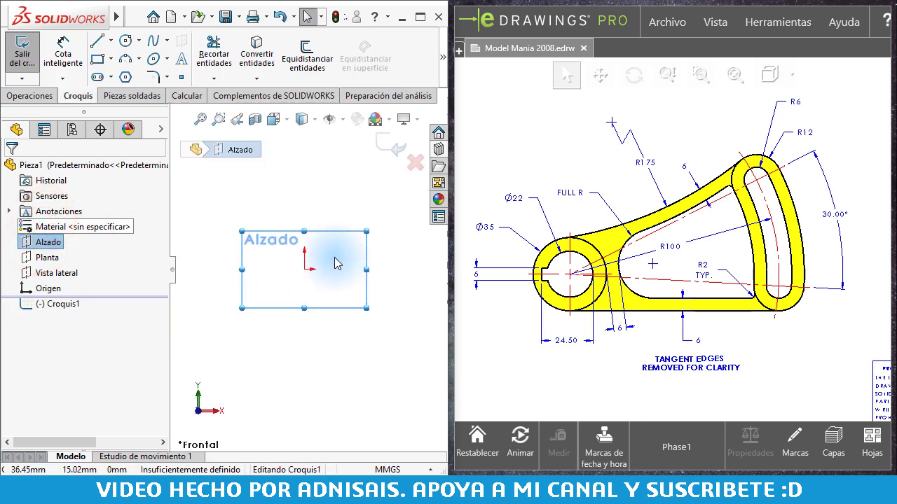
Step: Draw a circle centred on the origin and dimension its diameter to 35 mm
right_click_drag(245, 256, 311, 256)
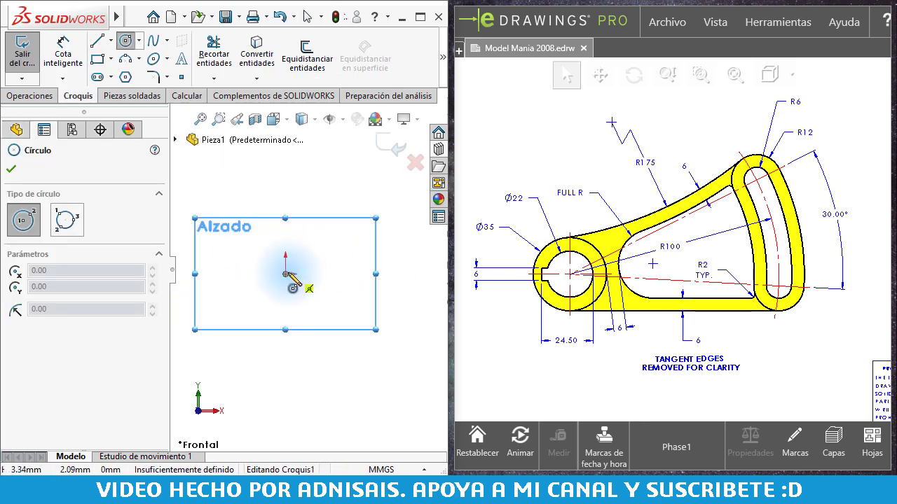
left_click(286, 274)
left_click(334, 256)
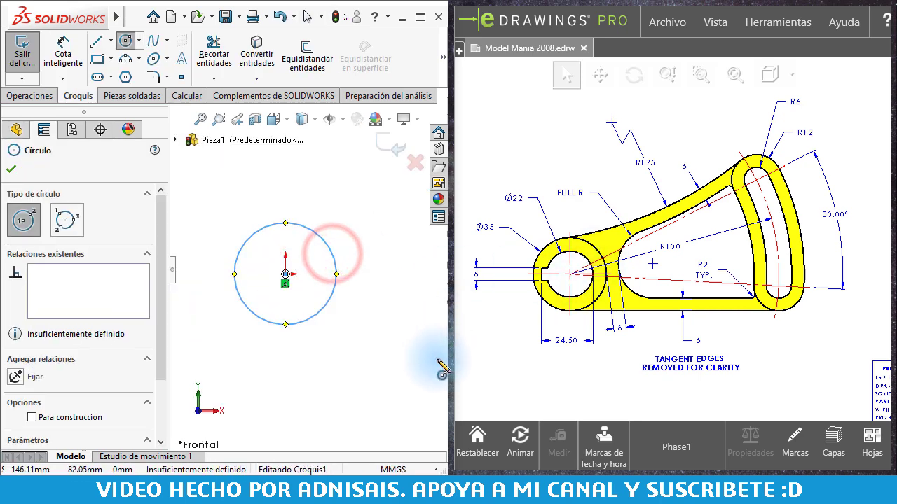
right_click_drag(352, 273, 329, 248)
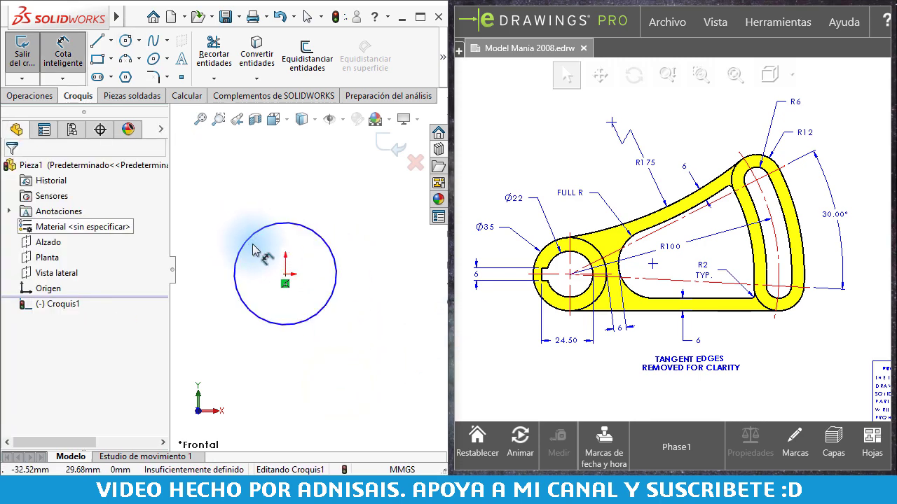
left_click(248, 234)
left_click(237, 211)
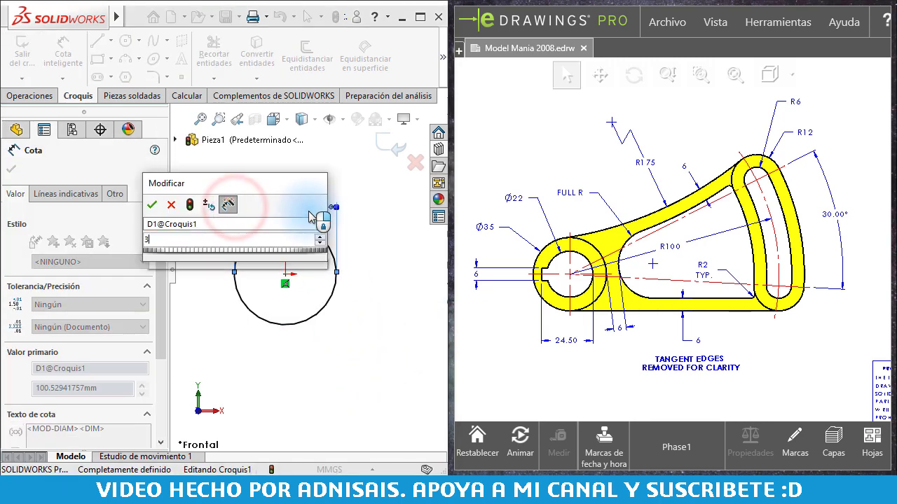
type("35")
key("Return")
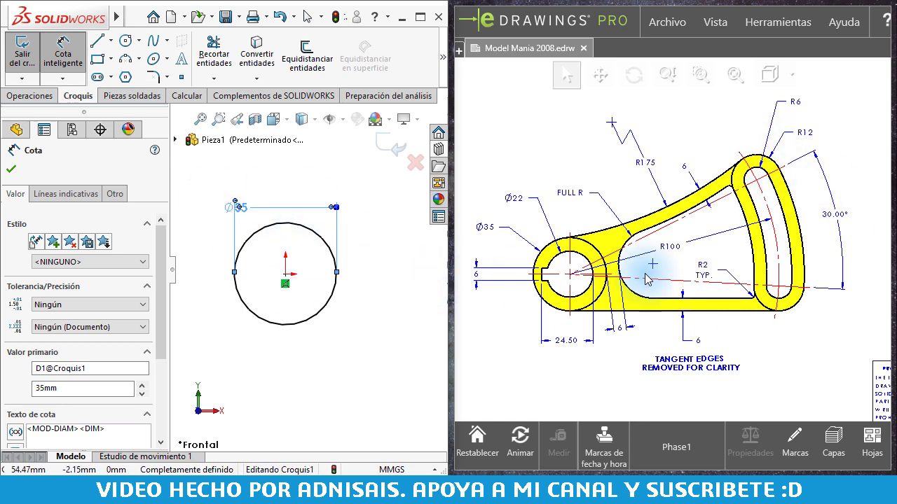
Step: Finish editing the Ø35 dimension and deselect it
left_click(315, 184)
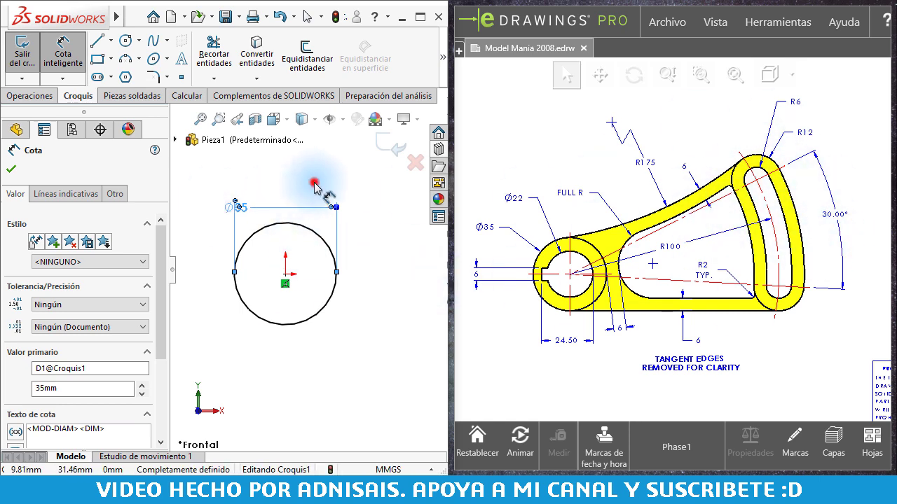
left_click(243, 206)
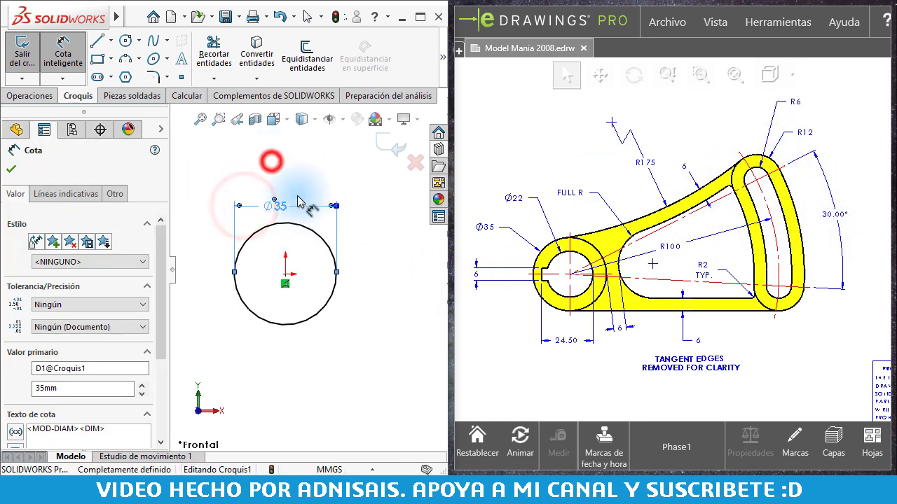
left_click(260, 161)
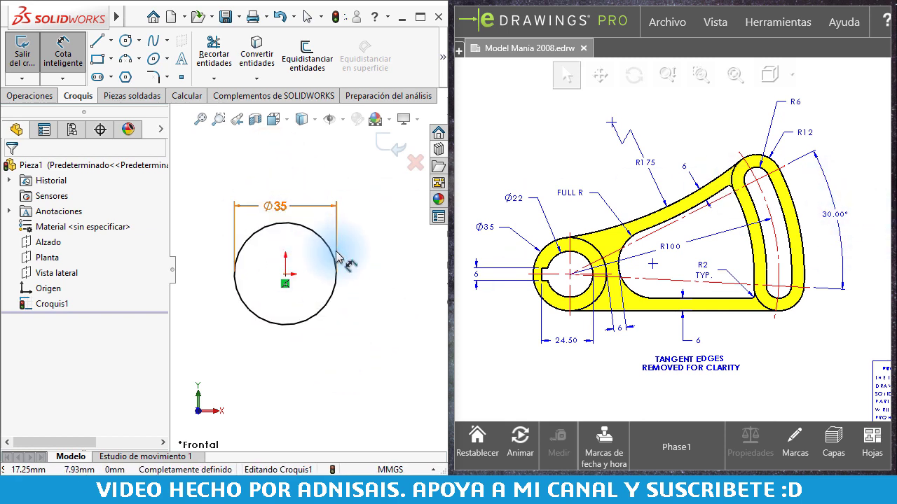
scroll(347, 257, "up", 1)
scroll(385, 276, "up", 1)
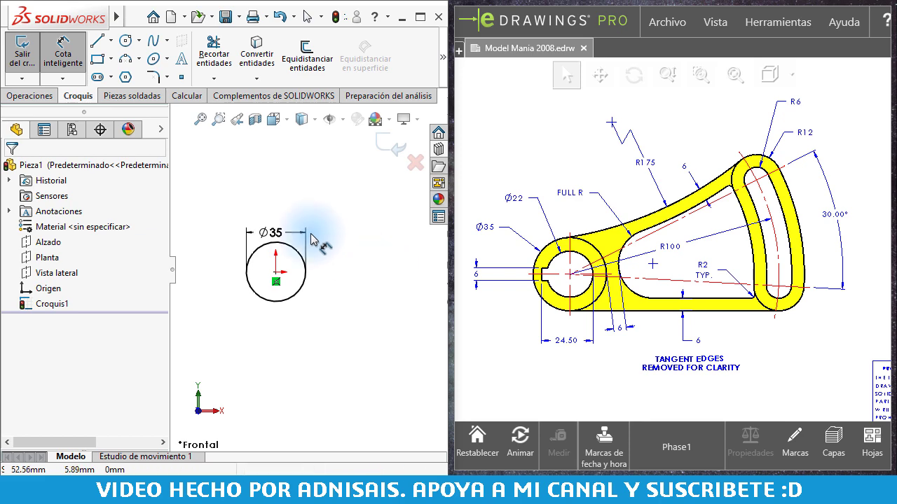
Step: Draw a centre-point arc slot beside the Ø35 circle
left_click(96, 77)
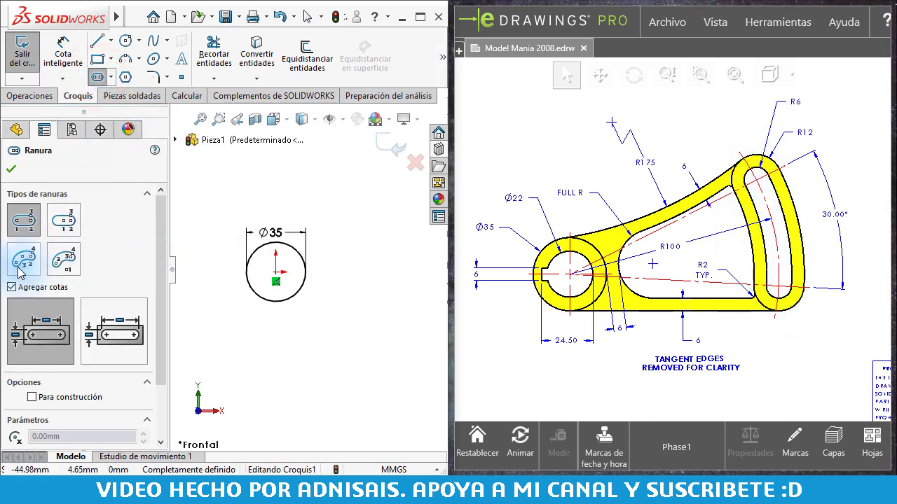
left_click(61, 261)
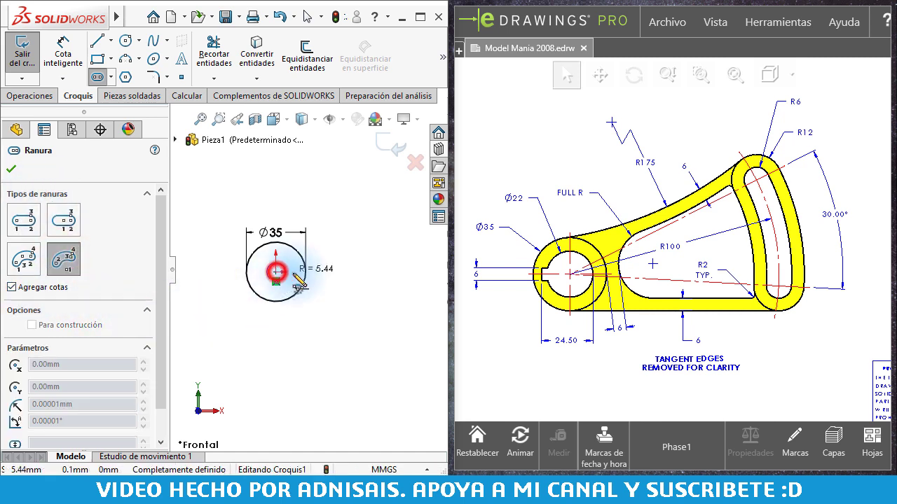
scroll(393, 252, "up", 2)
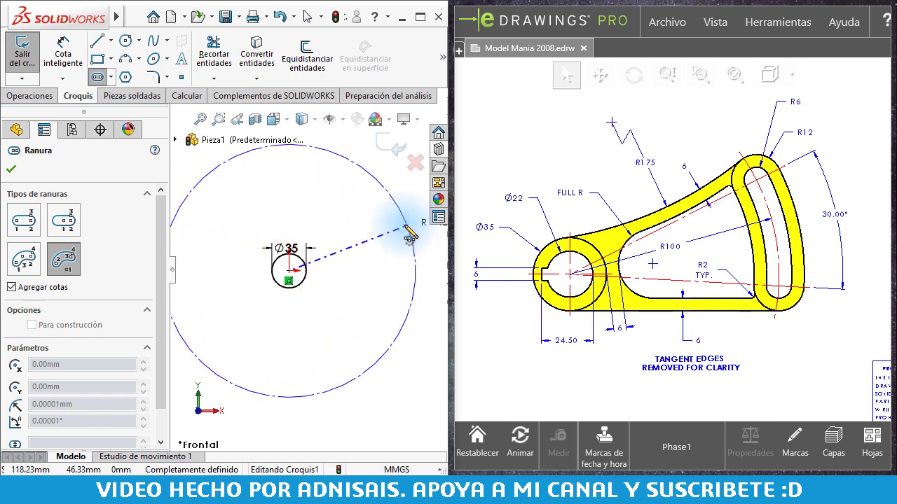
left_click(404, 228)
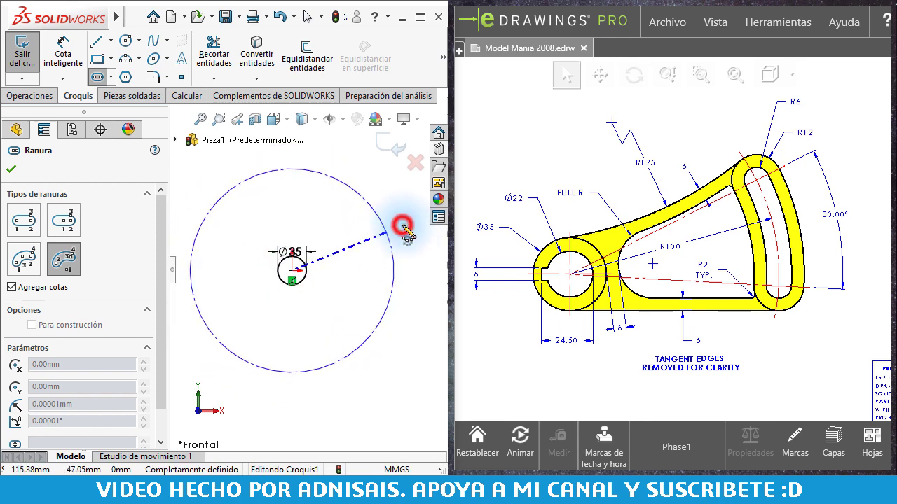
left_click(412, 282)
left_click(425, 281)
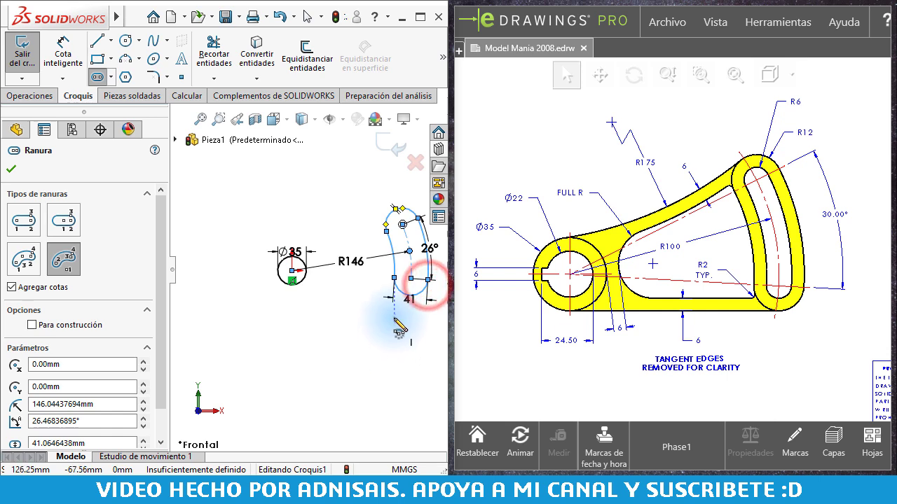
scroll(392, 280, "down", 2)
key("Escape")
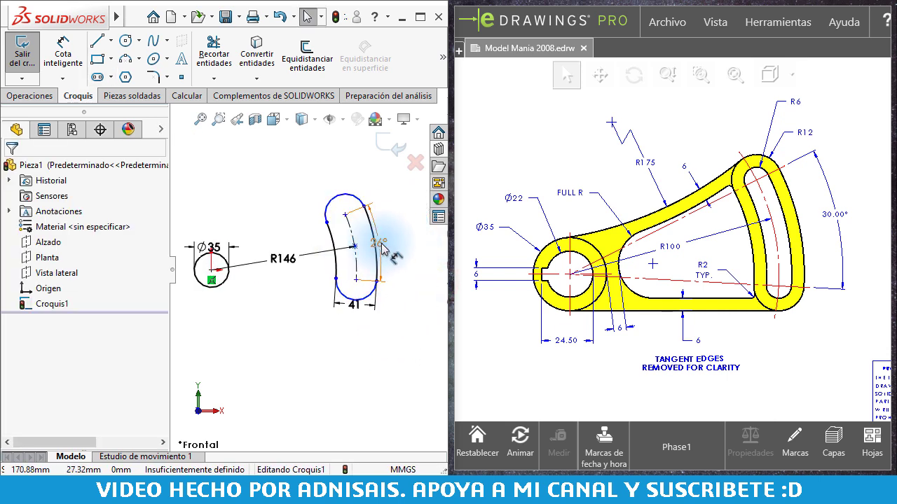
Step: Change the slot's 26° angle dimension to 30°
double_click(381, 243)
type("30")
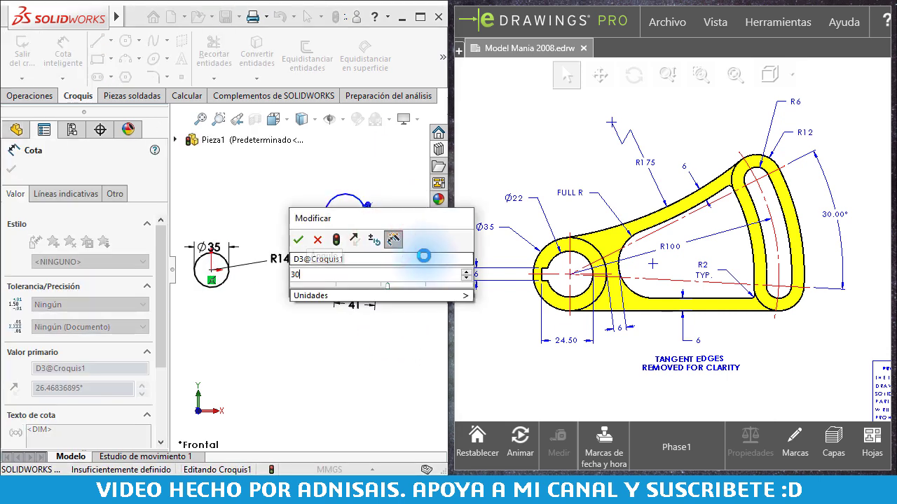
key("Escape")
type("30")
key("Return")
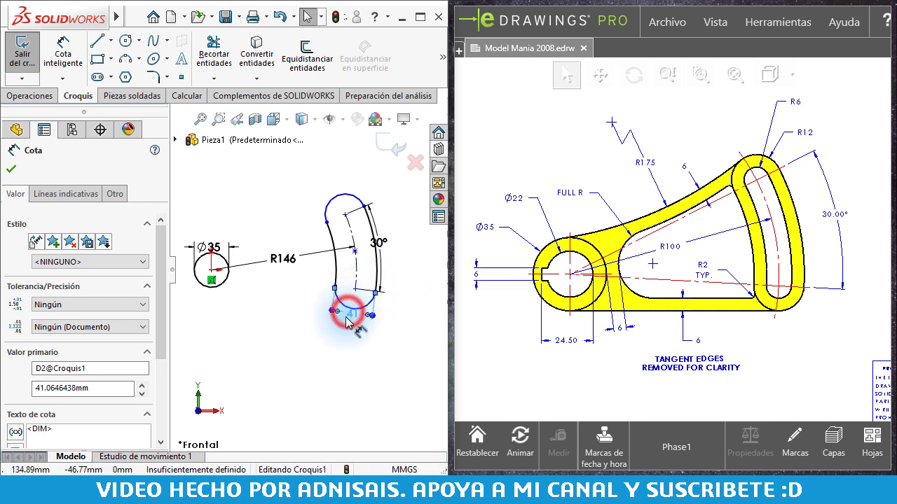
left_click(348, 320)
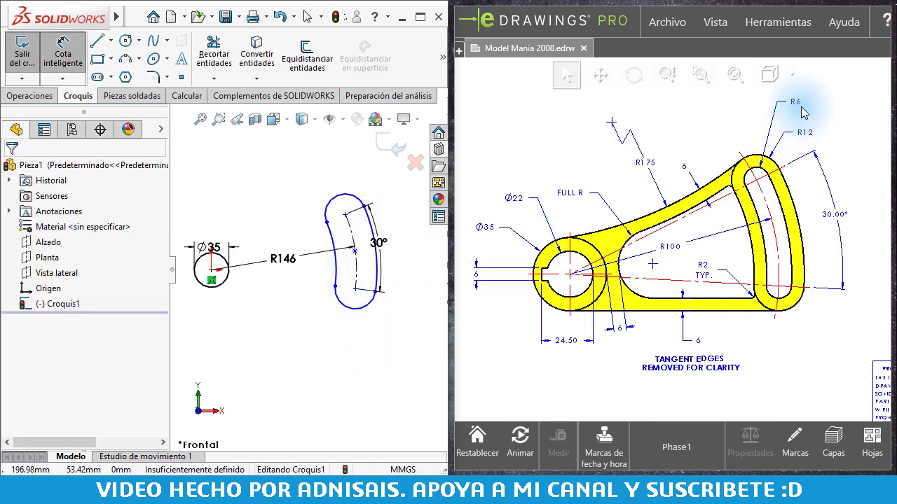
Step: Dimension the slot's end arc to an R12 radius
left_click(343, 194)
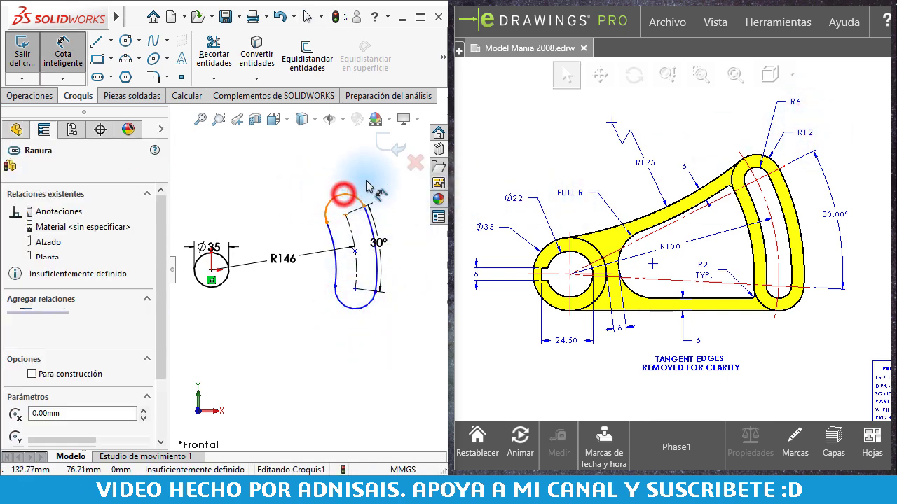
left_click(366, 180)
type("12")
key("Return")
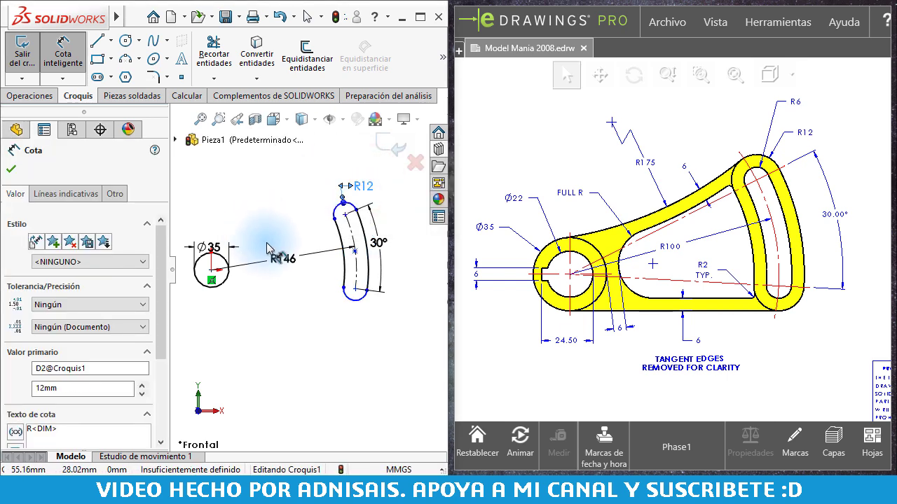
Step: Change the R146 circle-to-slot distance to 100 mm, after dismissing an invalid-geometry warning
left_click(289, 260)
type("1")
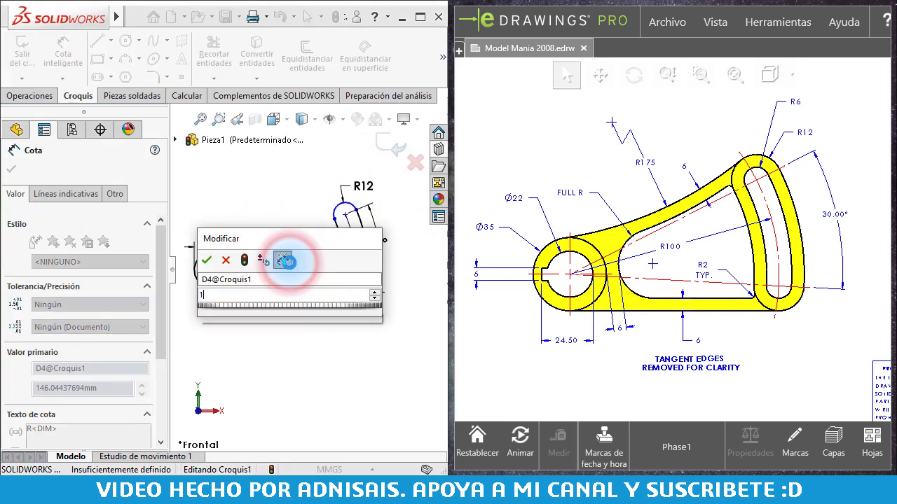
type("0")
key("Return")
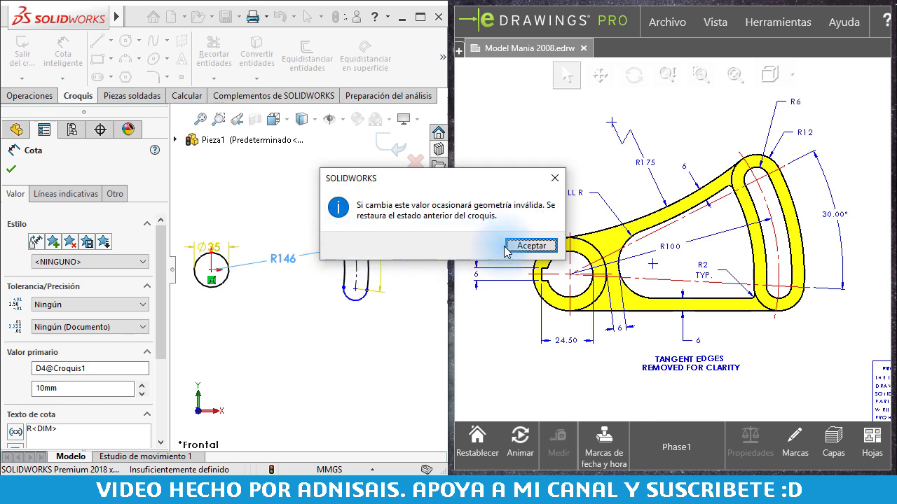
left_click(524, 247)
double_click(284, 258)
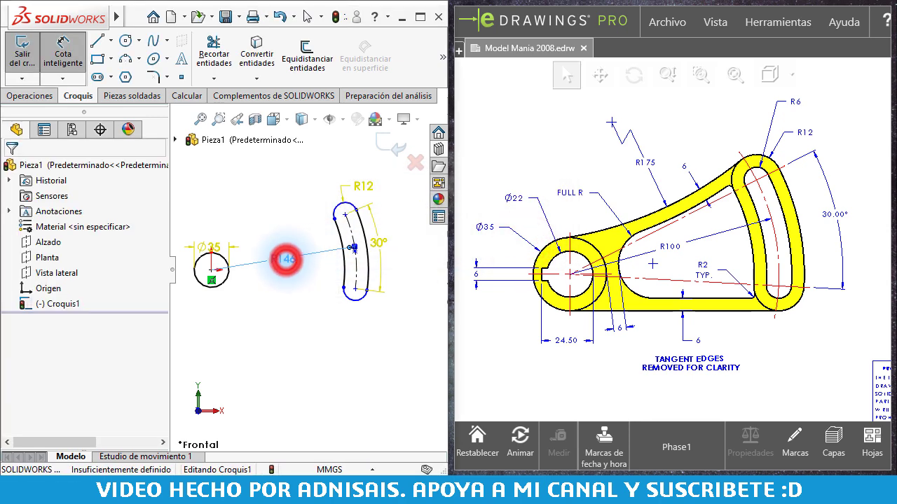
type("100")
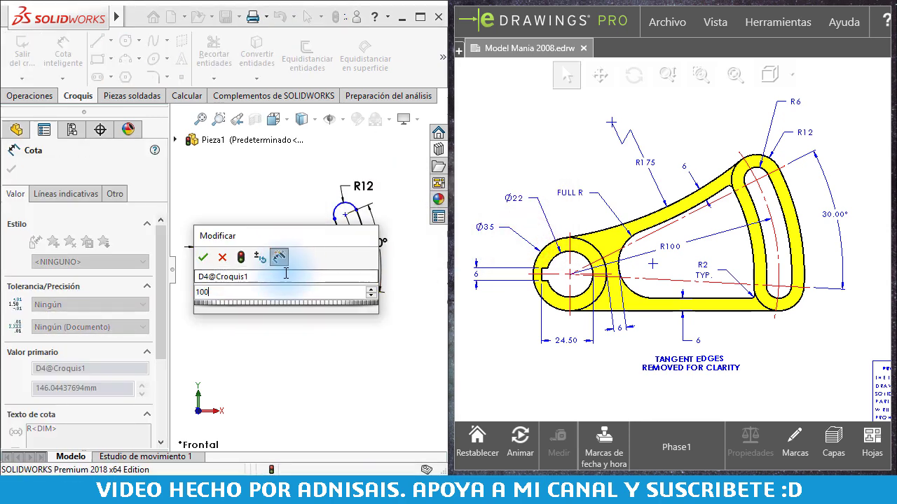
key("Return")
left_click(316, 346)
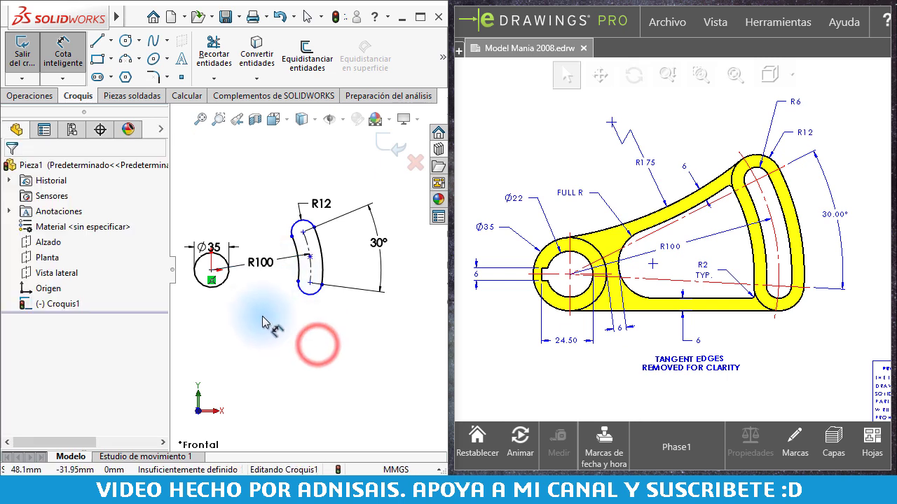
scroll(247, 277, "down", 2)
key("Escape")
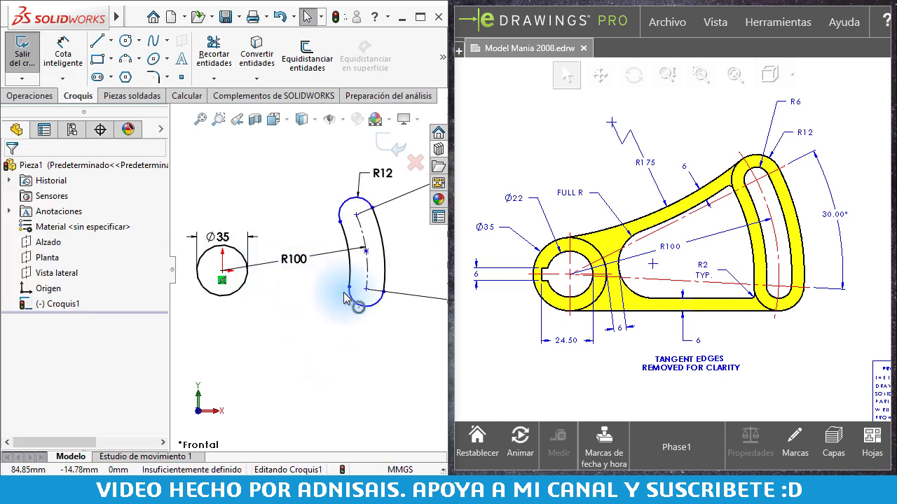
left_click(314, 339)
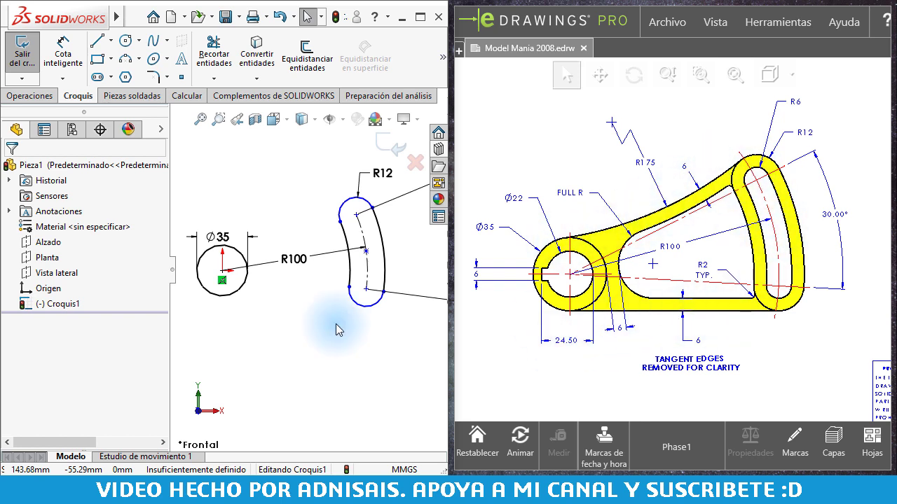
left_click(293, 184)
Step: Draw a line from the Ø35 circle's underside to the slot's lower end
left_click(103, 42)
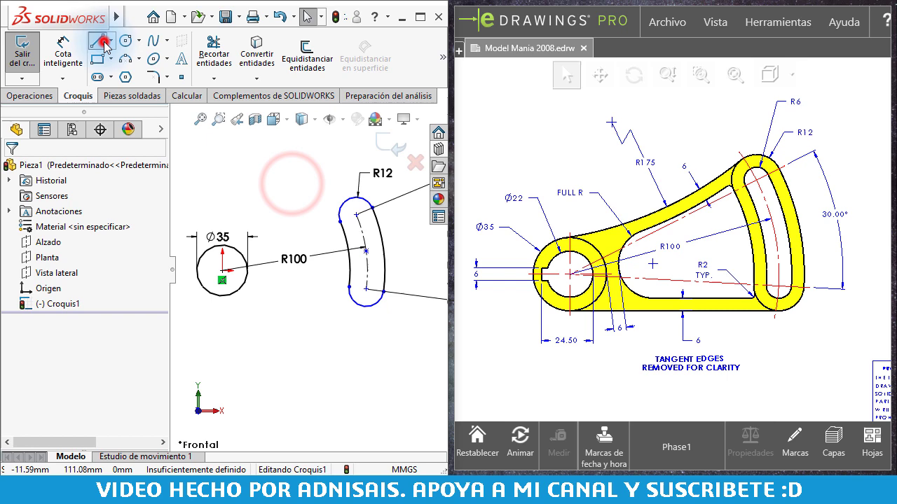
left_click(244, 285)
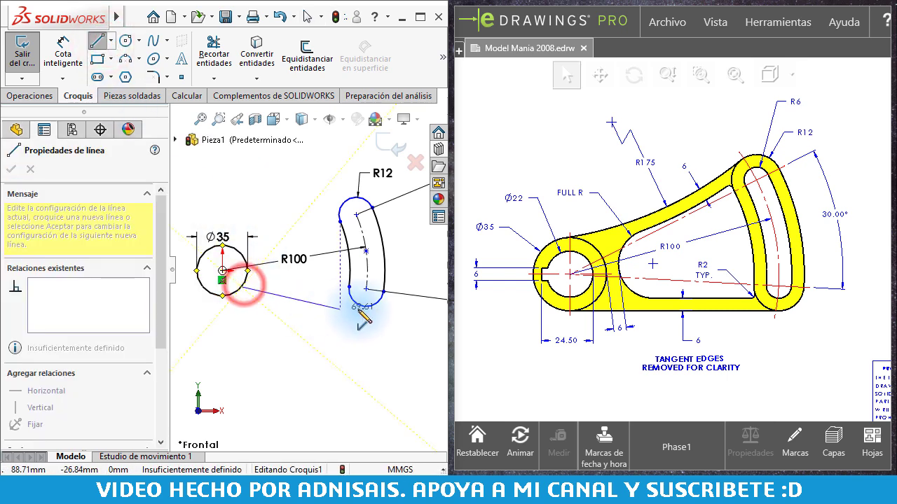
left_click(352, 301)
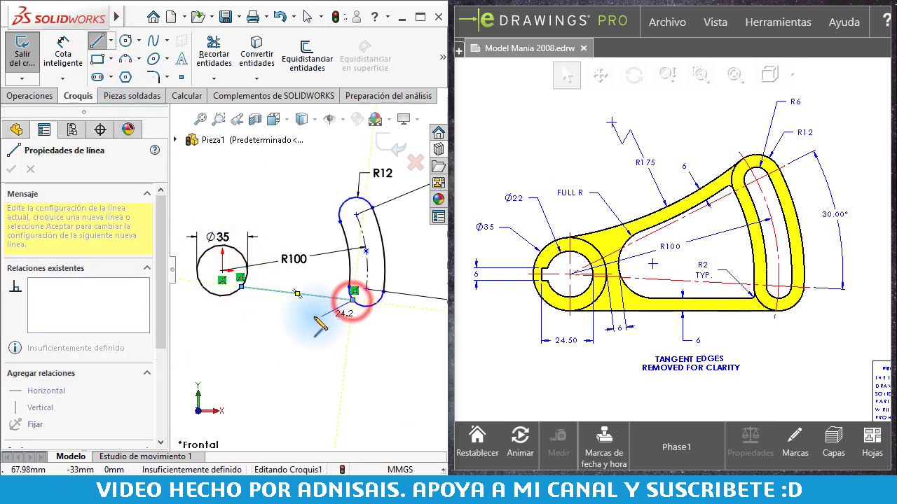
key("Escape")
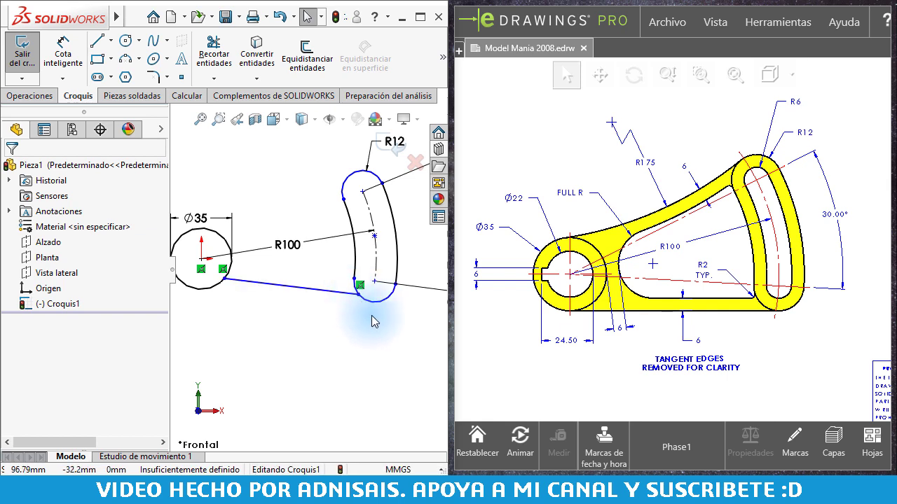
Step: Make the bottom line tangent to the slot arc and Ø35 circle, and horizontal
left_click(366, 307, "ctrl")
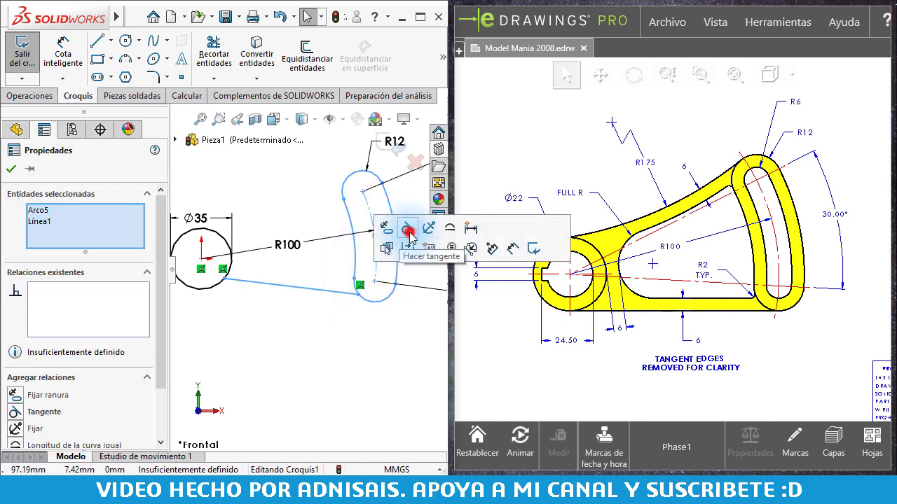
left_click(408, 231)
left_click_drag(269, 338, 211, 281)
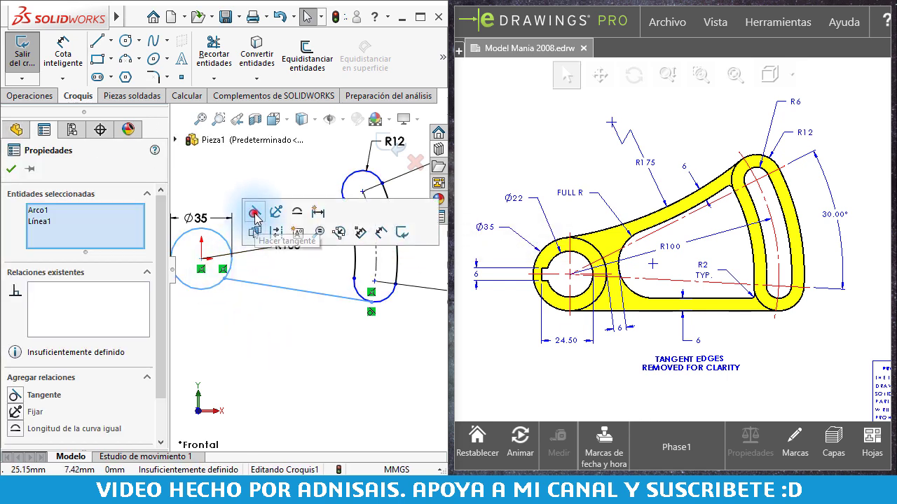
left_click(254, 218)
left_click(271, 360)
left_click(260, 294)
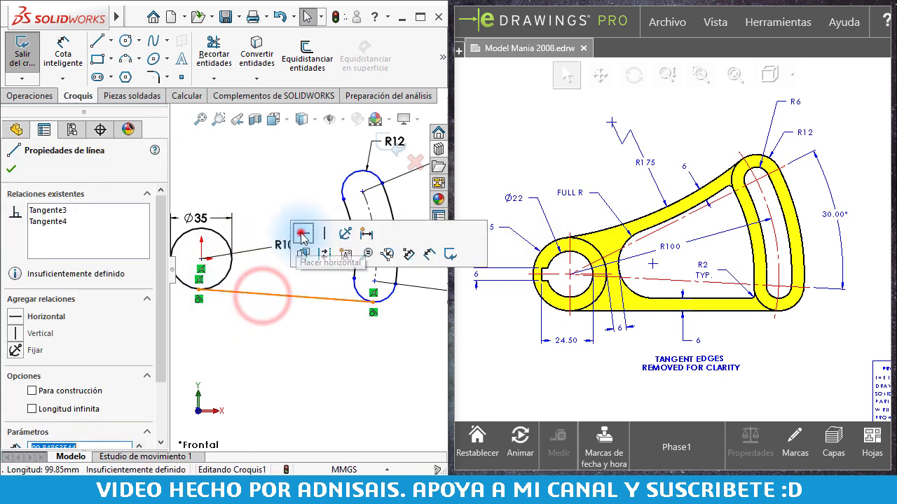
left_click(303, 237)
left_click(296, 360)
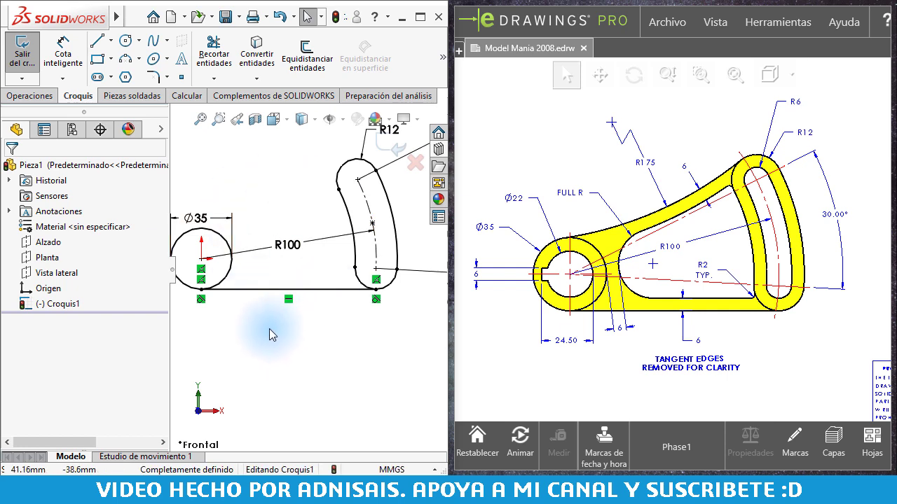
scroll(295, 273, "up", 1)
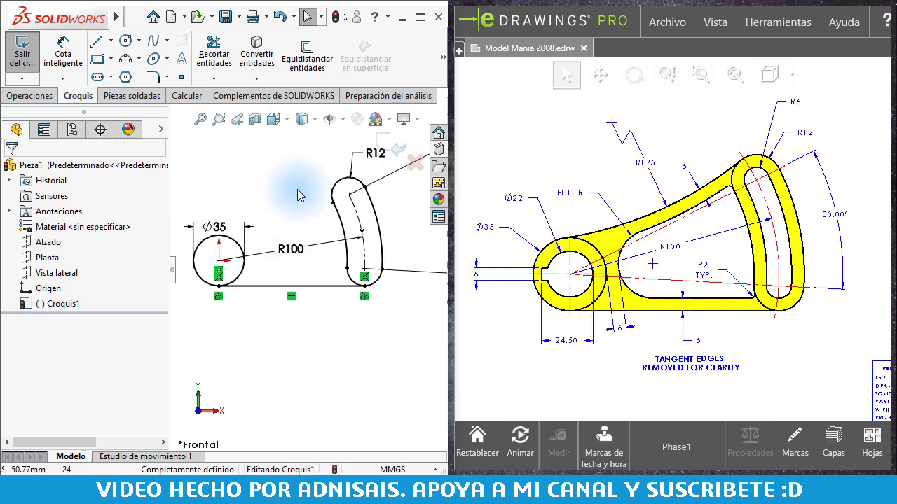
Step: Draw a three-point arc from the top of the Ø35 circle to the top of the slot
left_click(127, 59)
left_click(234, 241)
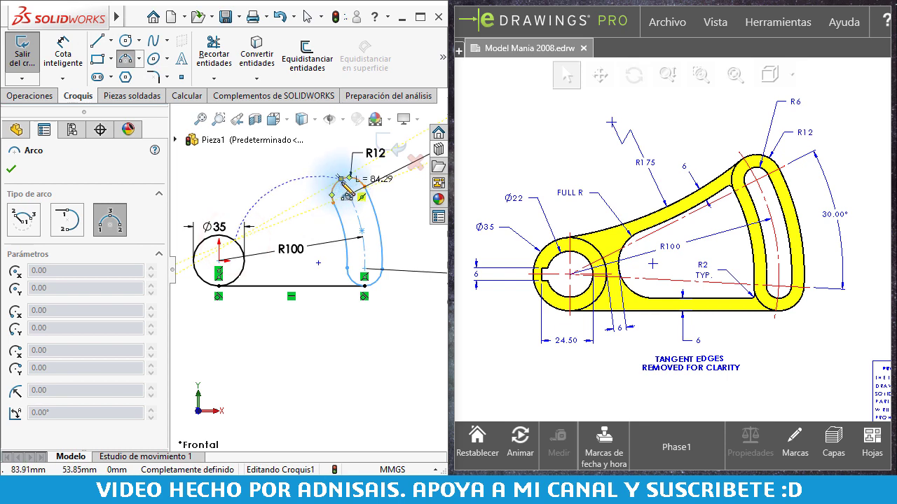
left_click(333, 187)
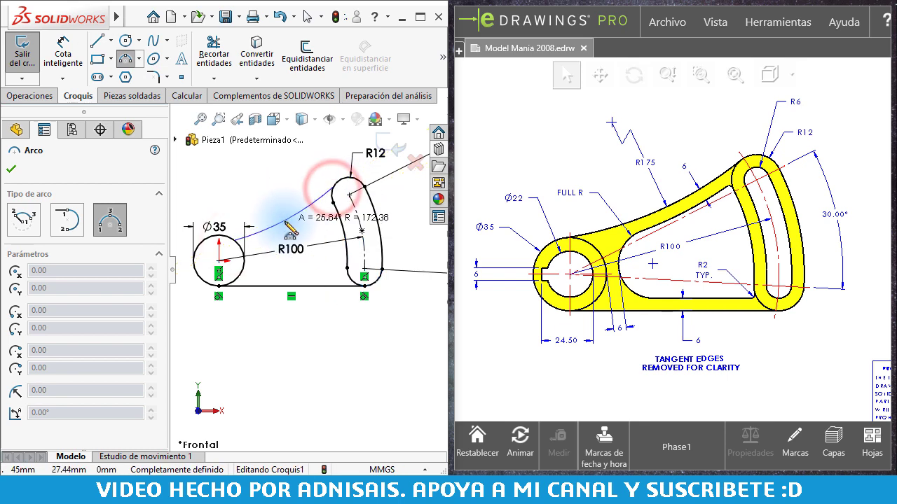
left_click(292, 229)
scroll(291, 229, "down", 3)
key("Escape")
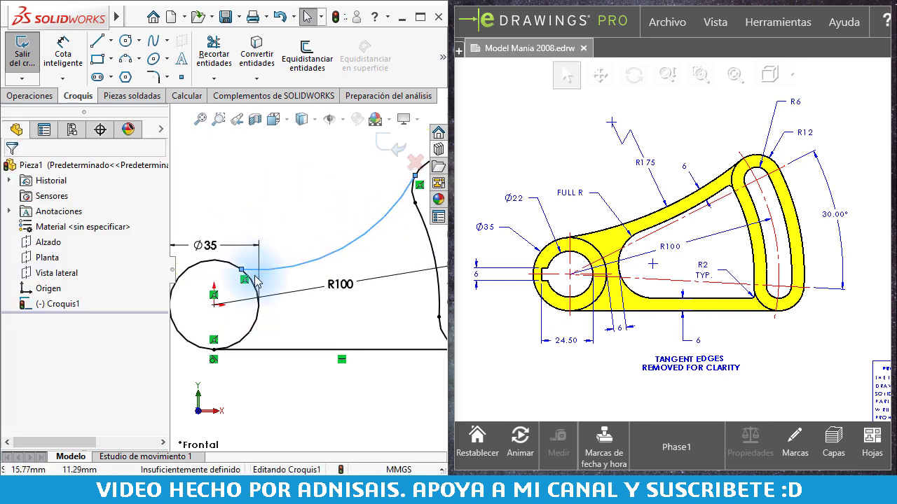
Step: Make the upper arc tangent to both the Ø35 circle and the slot's outer arc
left_click(300, 227)
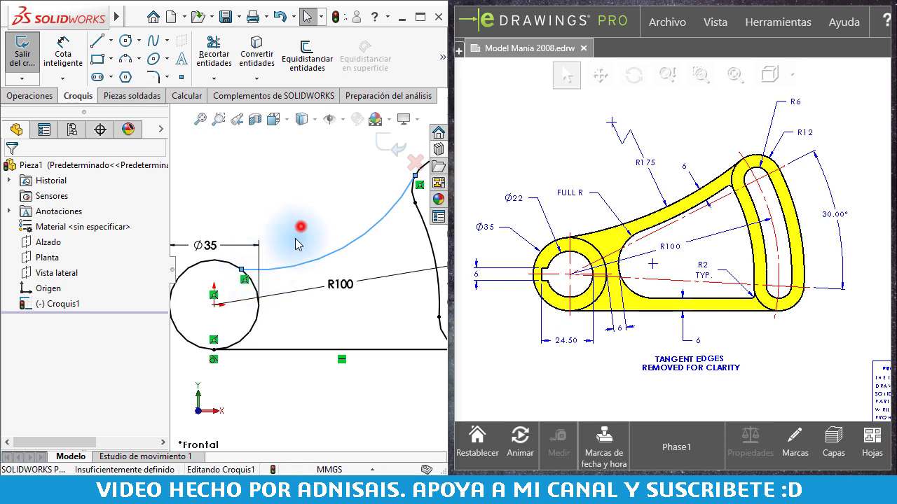
left_click(270, 274)
left_click(229, 262, "ctrl")
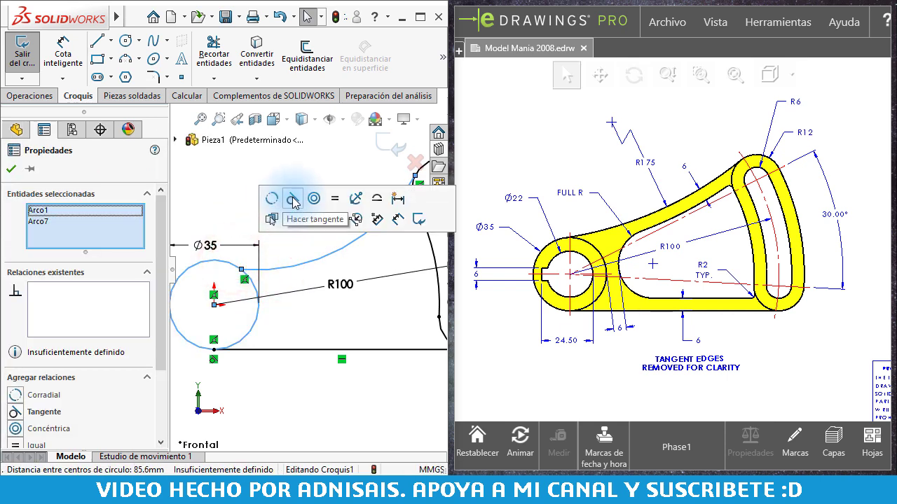
left_click(292, 198)
scroll(280, 189, "up", 2)
left_click(389, 236)
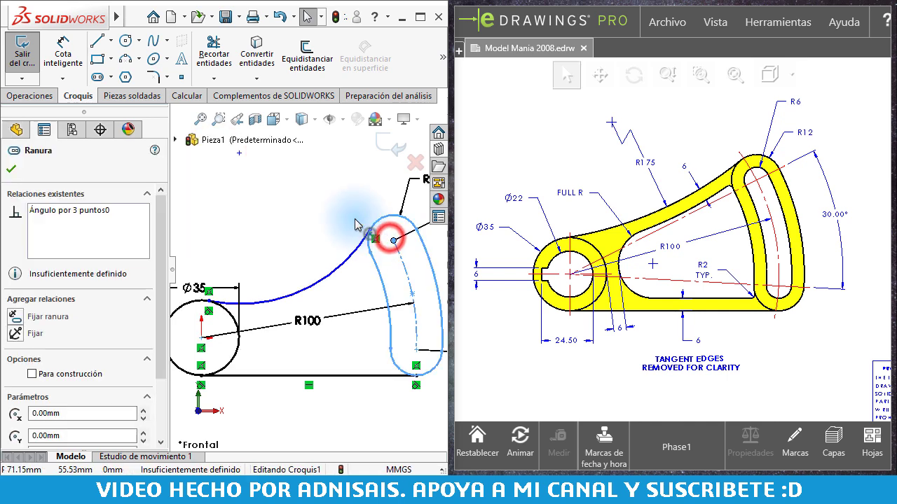
left_click(376, 241, "ctrl")
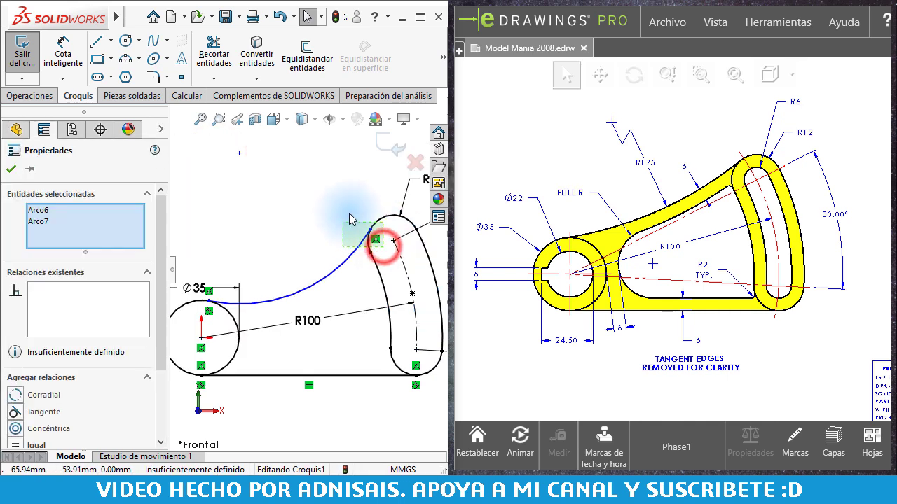
left_click(401, 160)
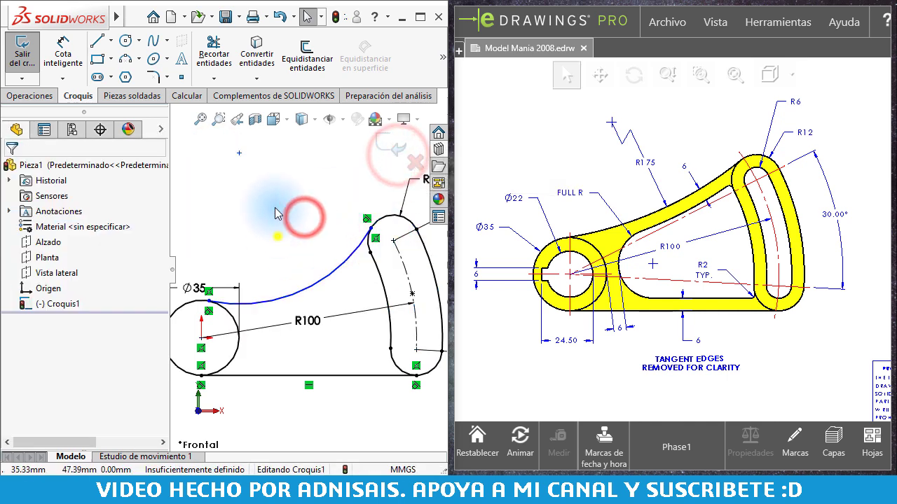
right_click_drag(301, 220, 297, 203)
Step: Dimension the upper arc's radius to 175 mm
left_click(310, 290)
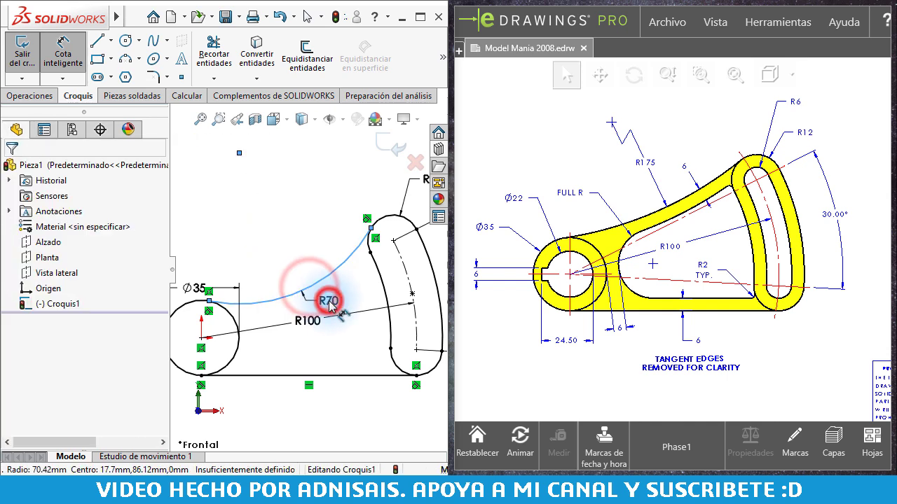
left_click(322, 301)
type("175")
key("Return")
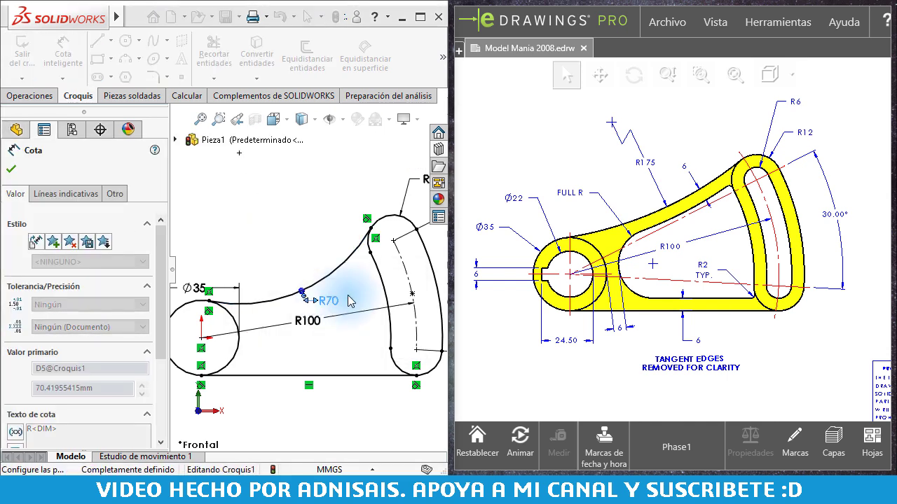
key("Escape")
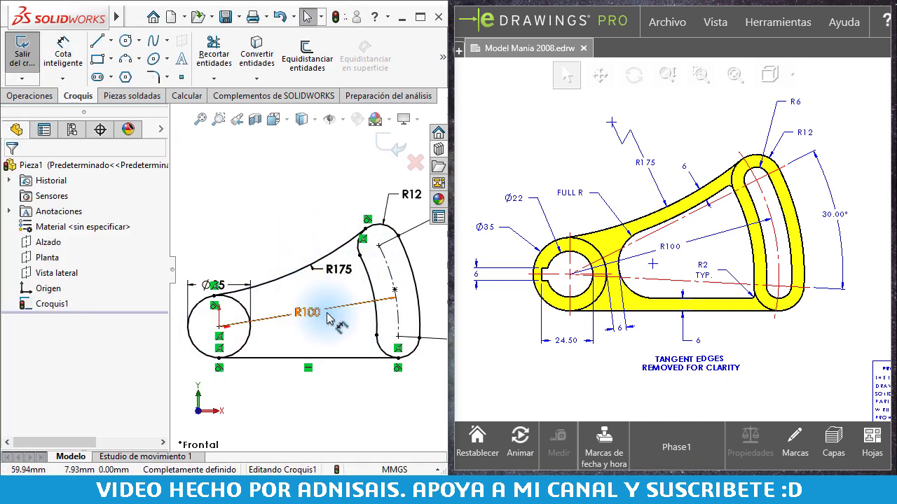
left_click(328, 391)
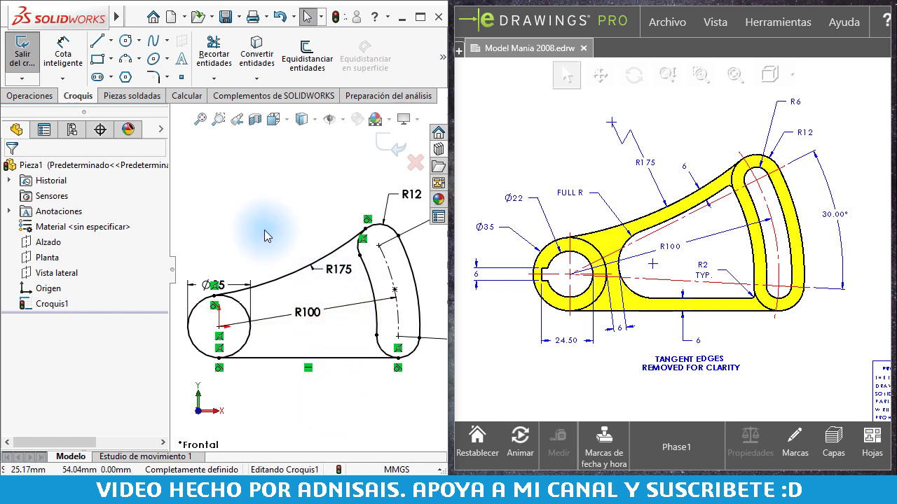
Step: Draw an inner centre-point arc slot centred on the Ø35 circle at radius 100
left_click(254, 209)
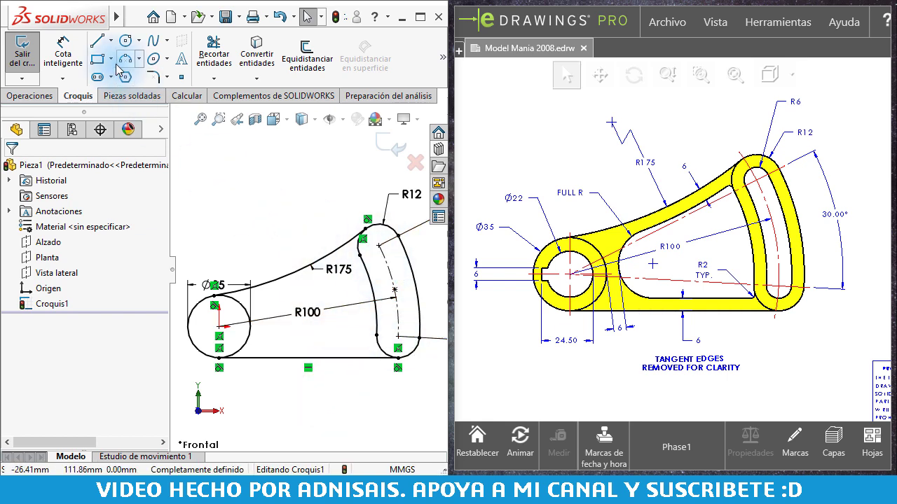
left_click(98, 78)
left_click(63, 256)
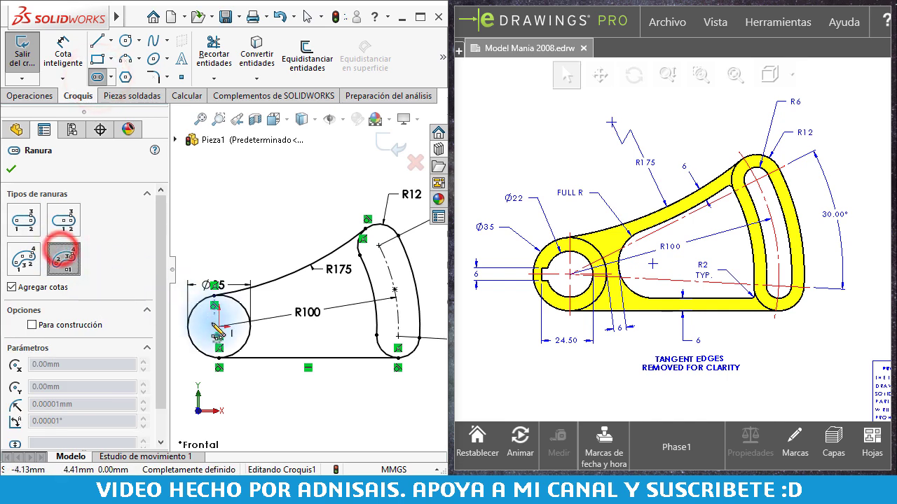
left_click(220, 327)
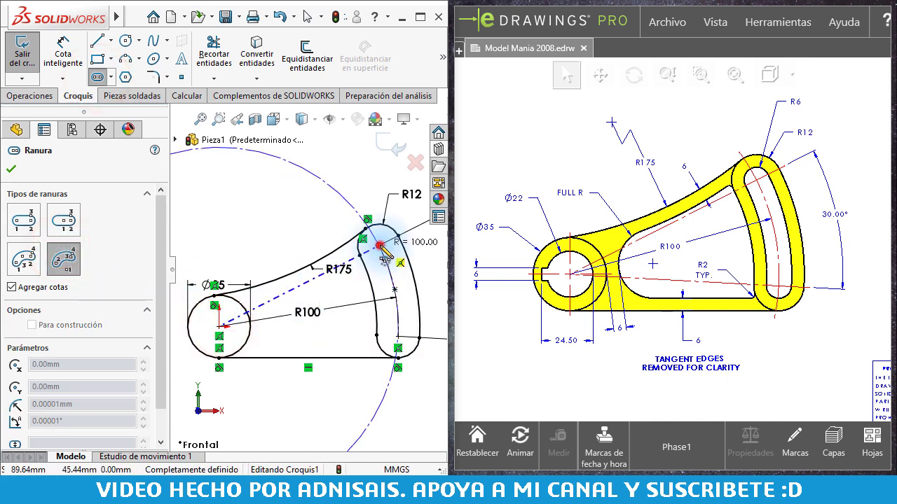
left_click(379, 245)
left_click(400, 327)
scroll(405, 344, "down", 1)
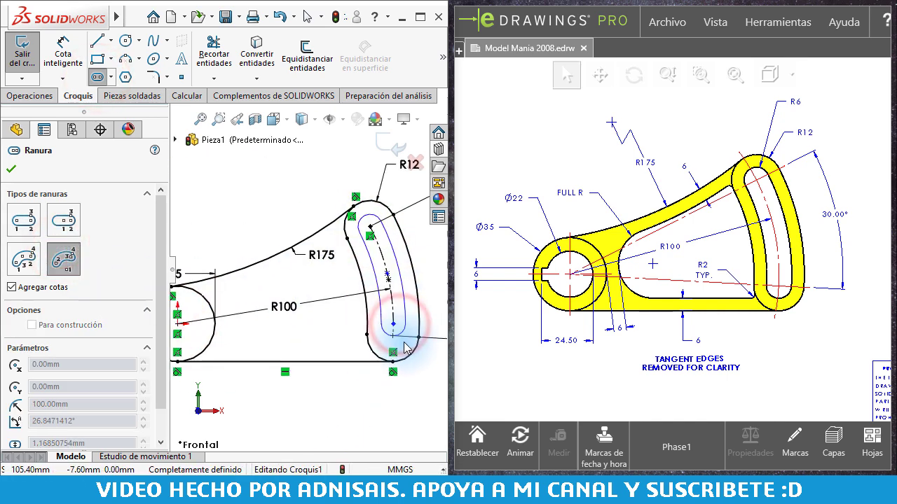
left_click(406, 347)
scroll(406, 345, "down", 2)
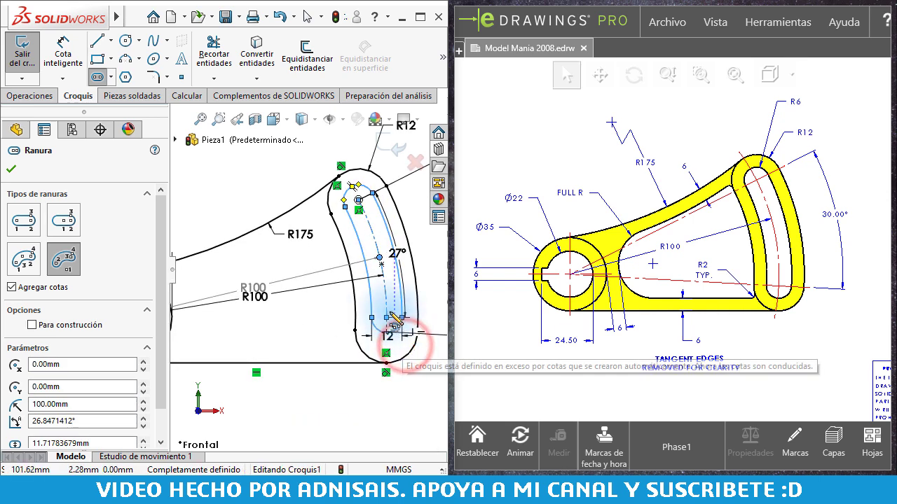
key("Escape")
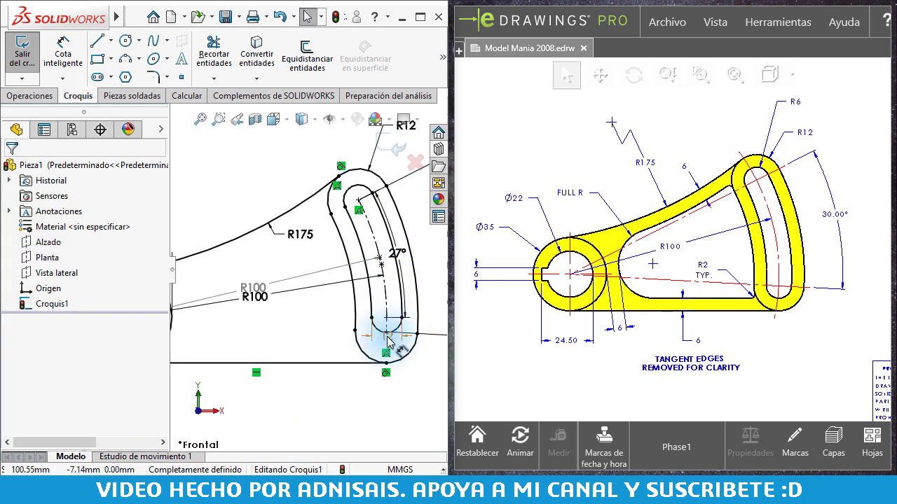
Step: Delete the inner slot's 12 width dimension and add its 27° angle dimension
left_click_drag(386, 337, 386, 382)
left_click(386, 335)
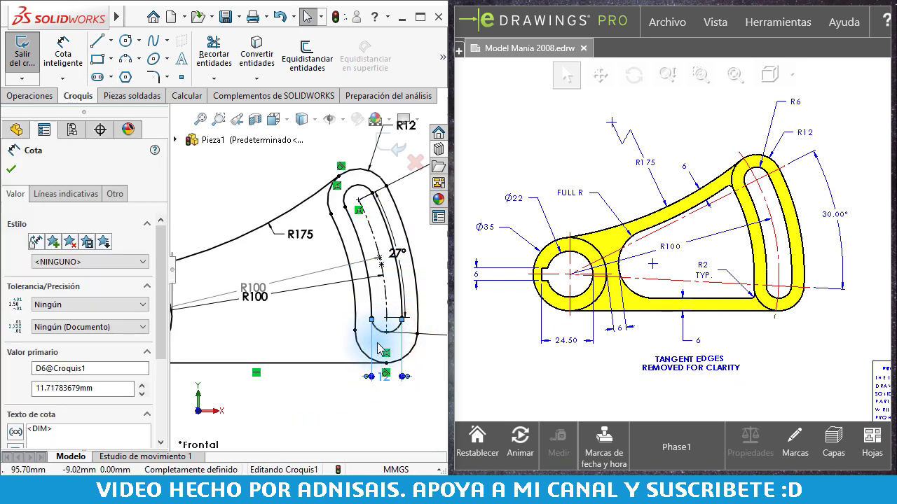
key("Delete")
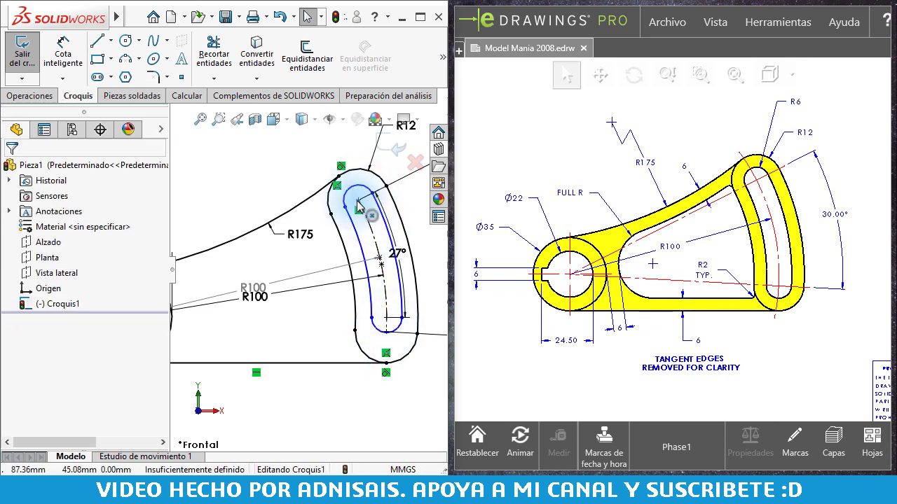
left_click(387, 319)
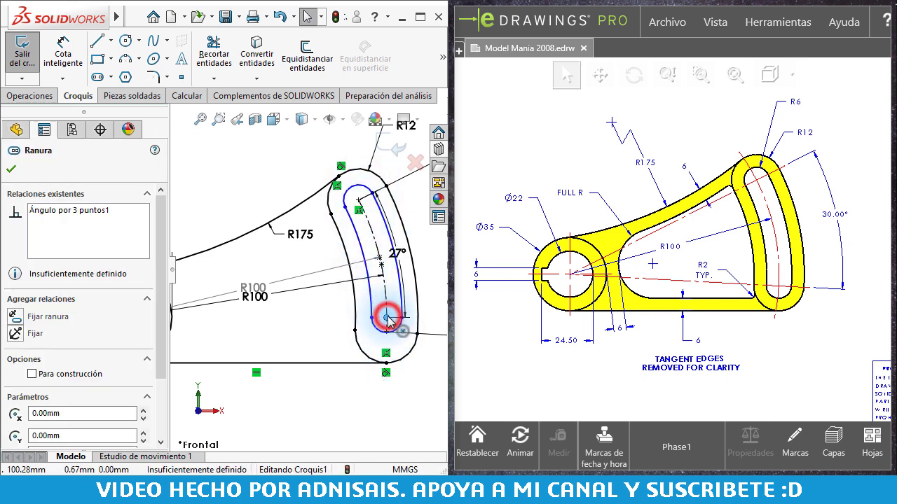
left_click(400, 255)
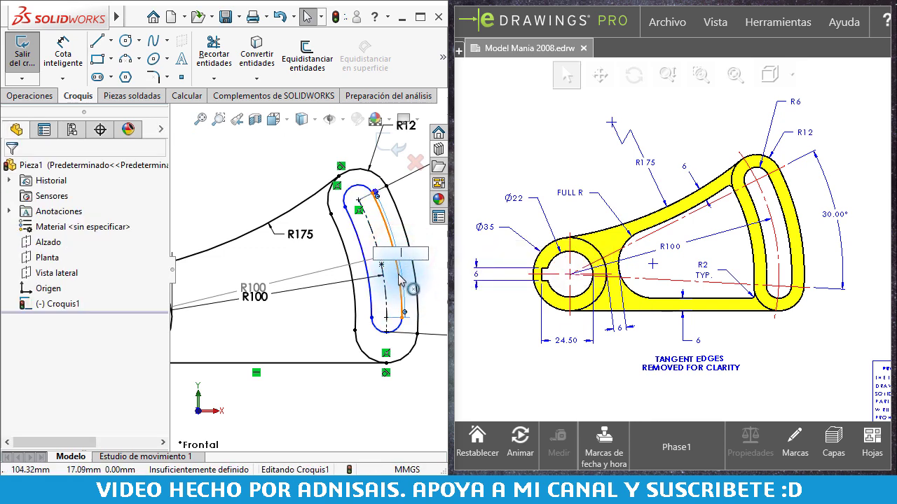
left_click(398, 254)
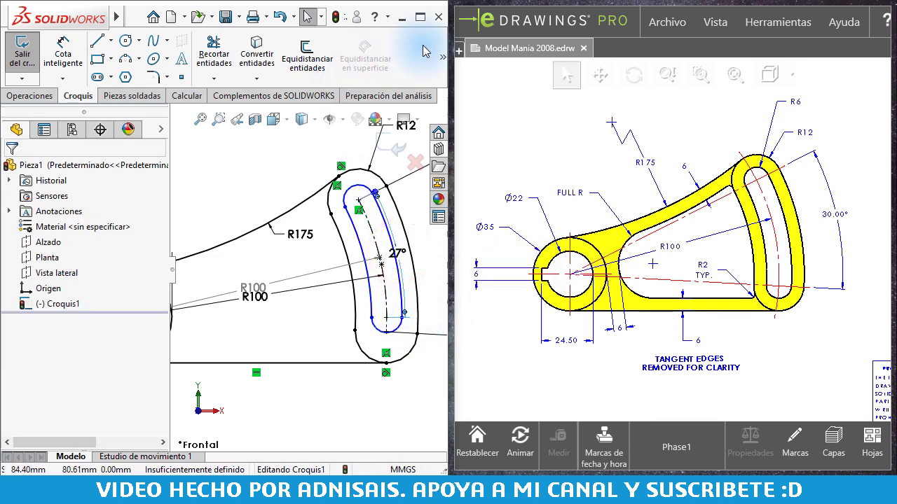
left_click(443, 54)
left_click(101, 118)
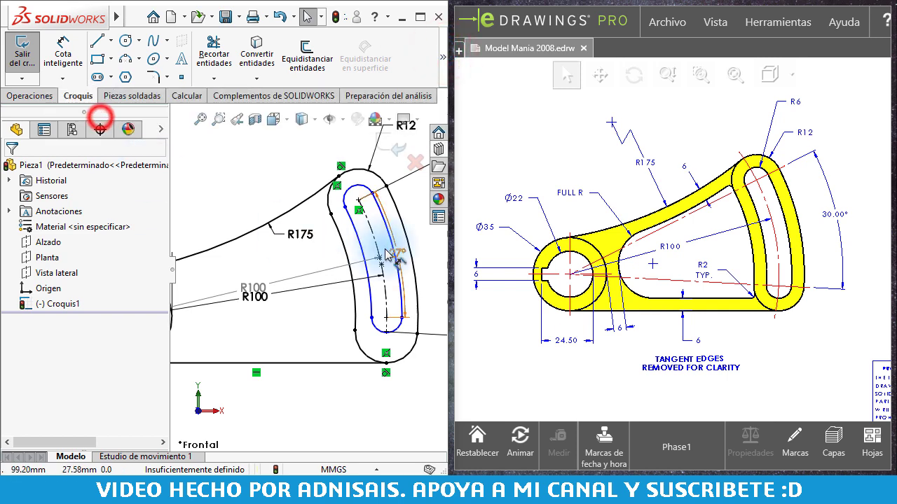
left_click(398, 255)
key("Escape")
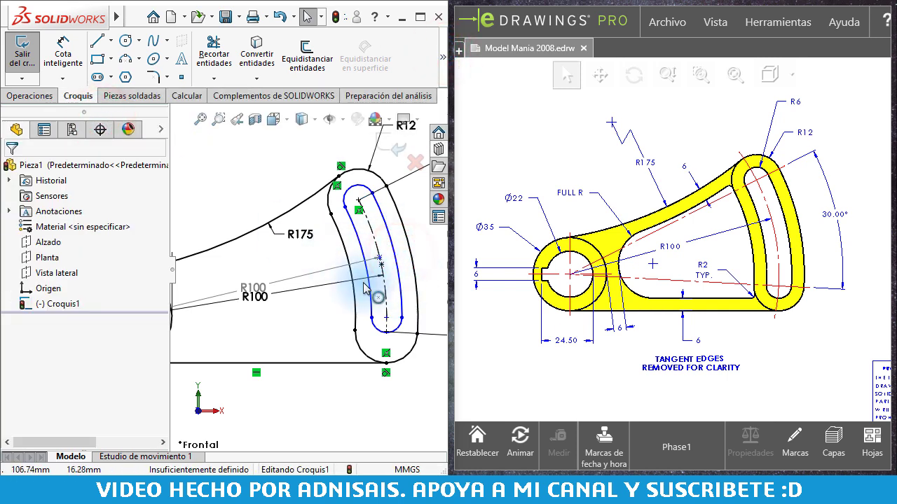
Step: Give the inner slot's end arc an R6 radius so the sketch is fully defined
left_click(259, 295)
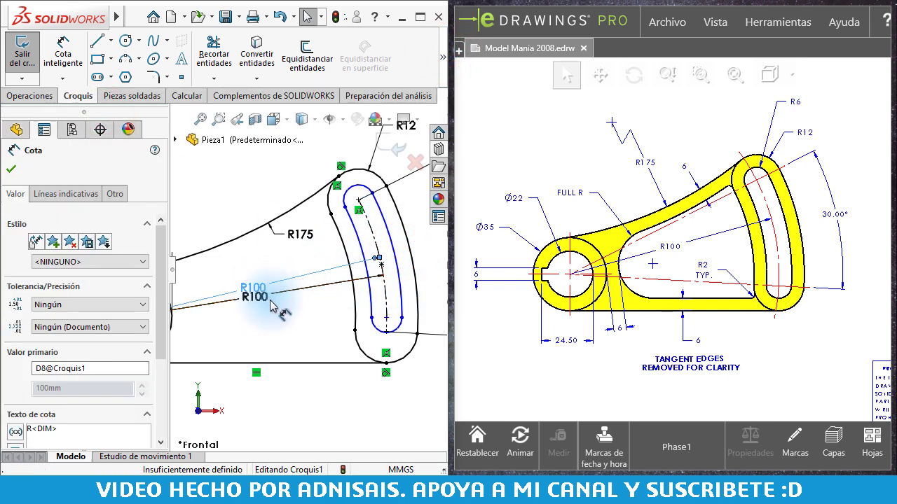
left_click(300, 327)
left_click(259, 287)
left_click(308, 320)
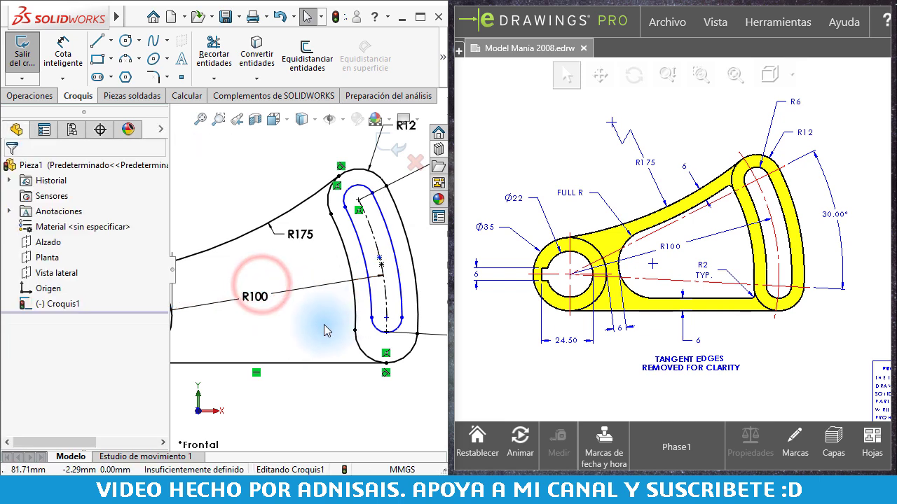
left_click(386, 324)
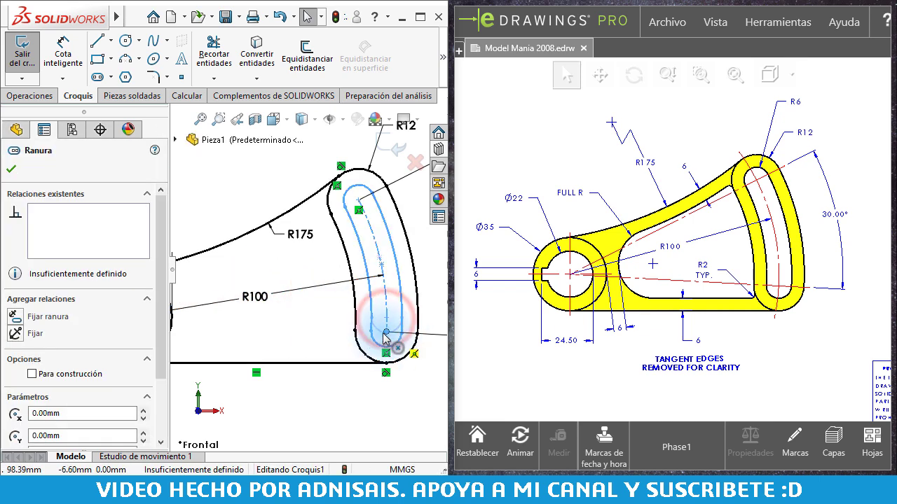
left_click(426, 382)
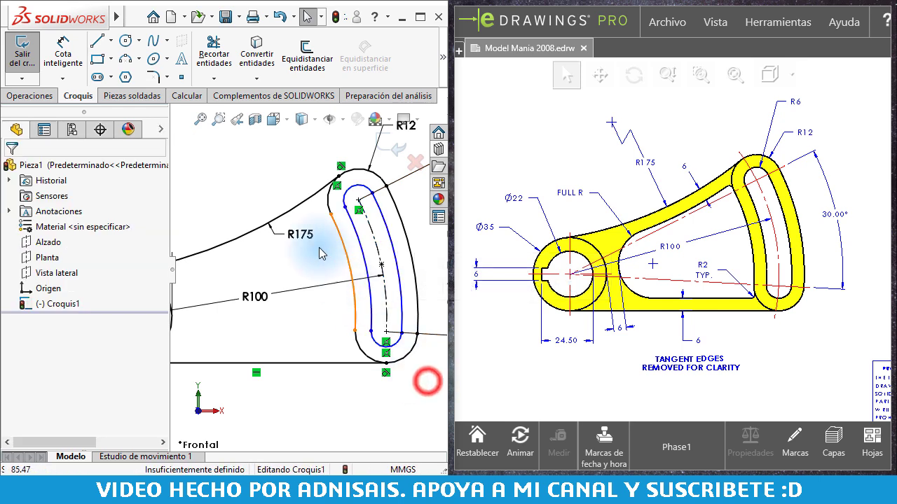
left_click_drag(365, 192, 383, 184)
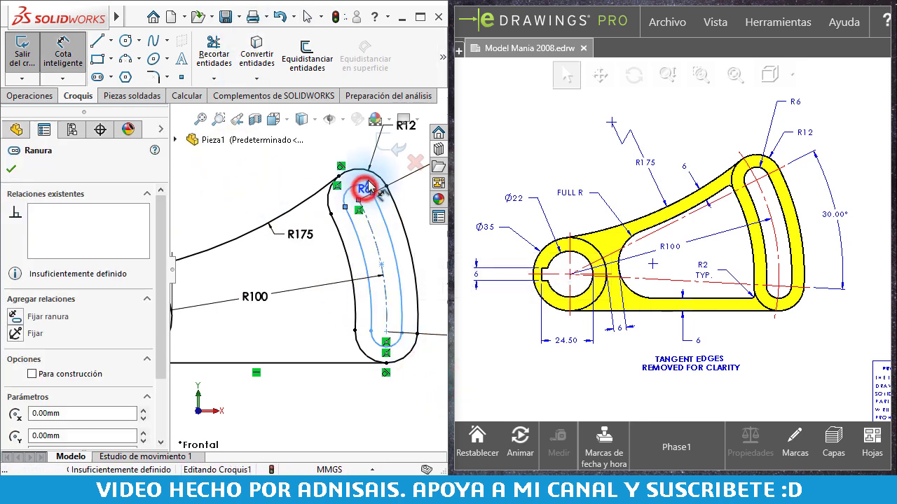
type("6")
key("Return")
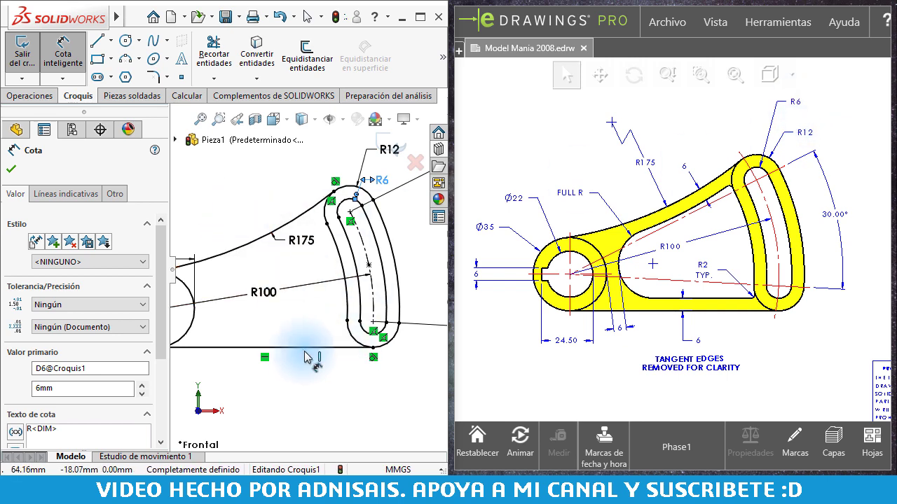
left_click(340, 410)
scroll(279, 308, "up", 1)
scroll(278, 308, "down", 1)
scroll(264, 304, "up", 1)
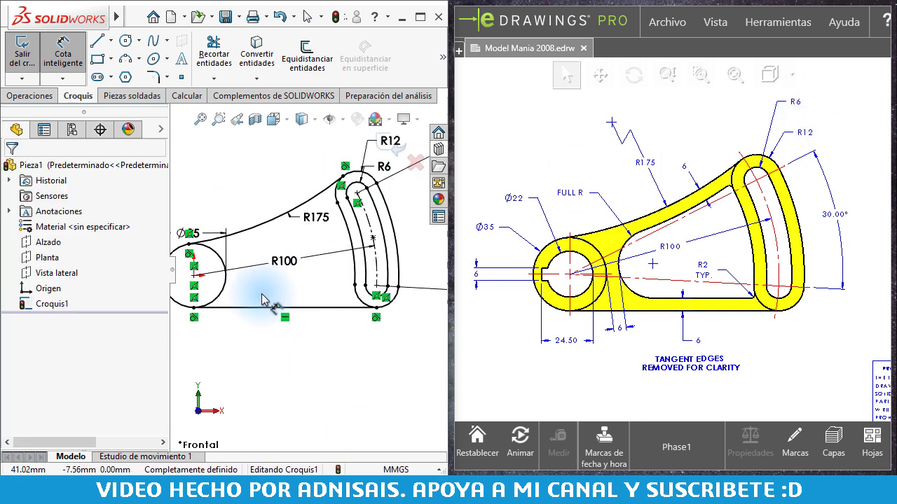
Step: Offset the R175 arc and the bottom tangent line 6 mm inward
left_click(307, 76)
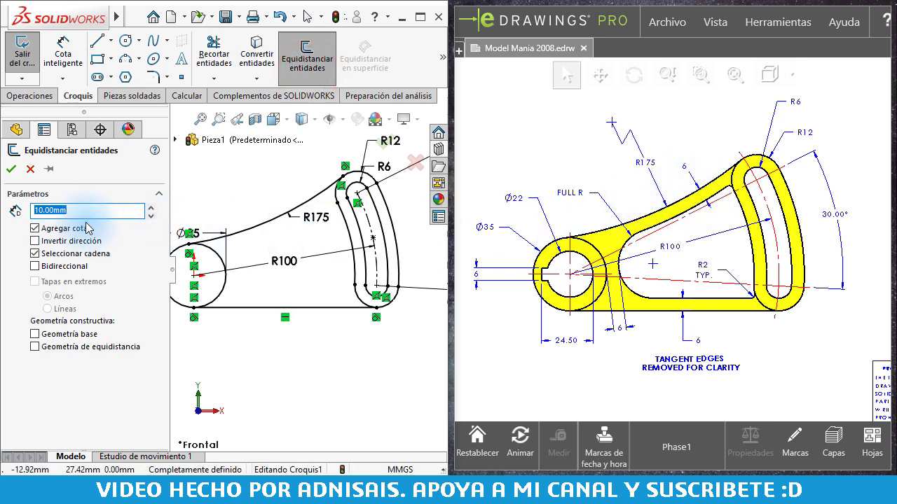
type("6")
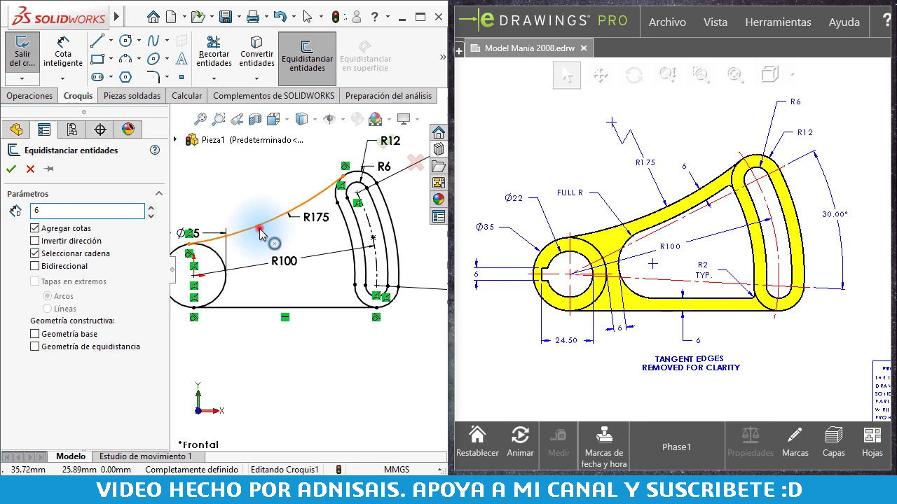
left_click(259, 229)
left_click(266, 309)
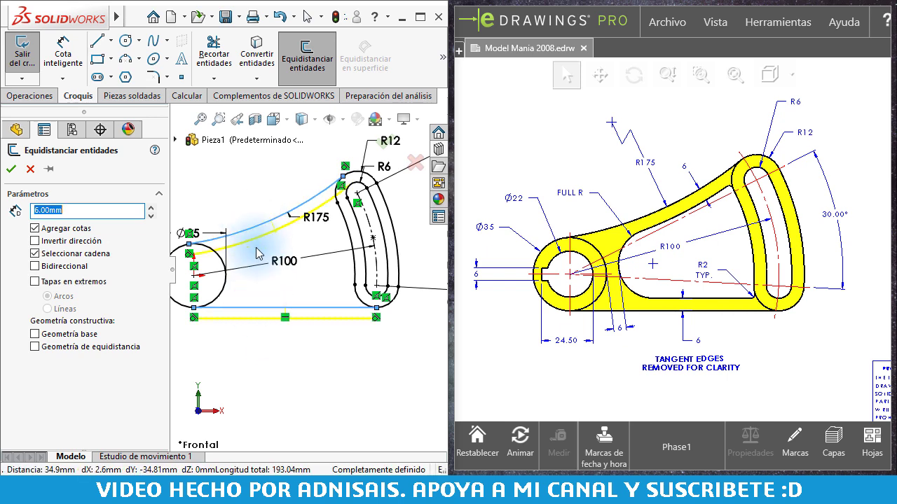
left_click(246, 313)
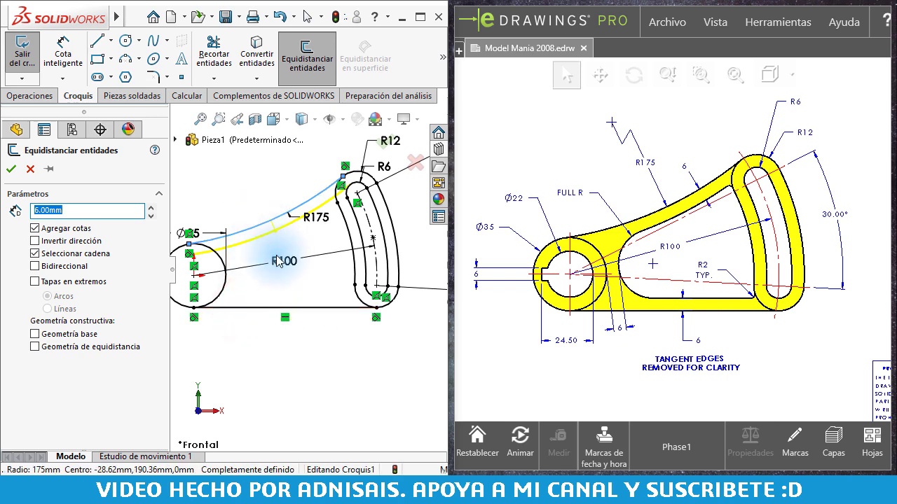
left_click(49, 170)
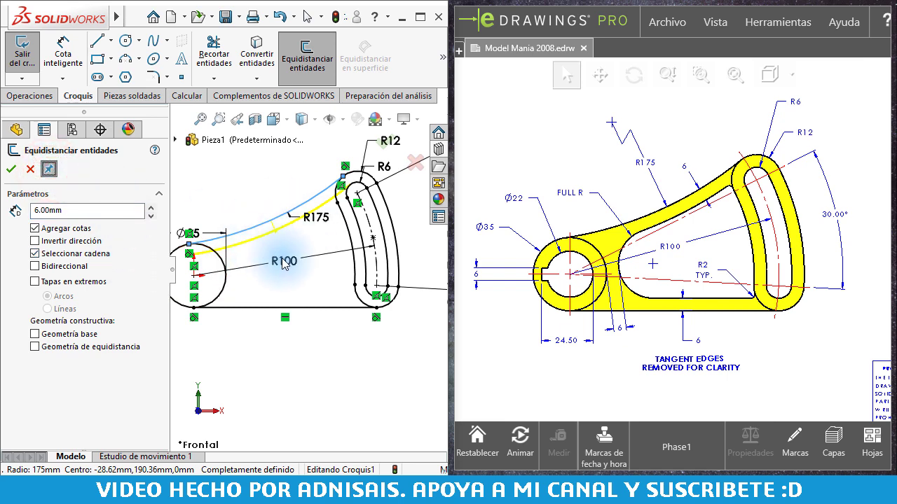
left_click(260, 280)
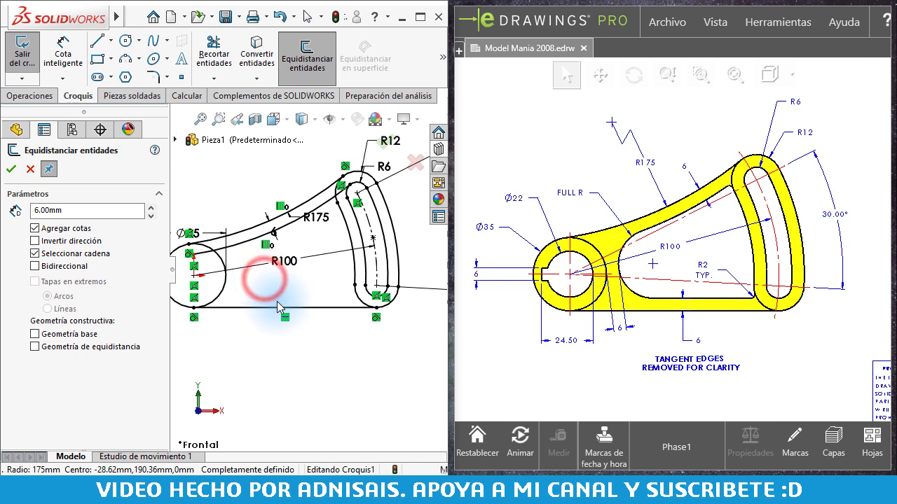
left_click(263, 312)
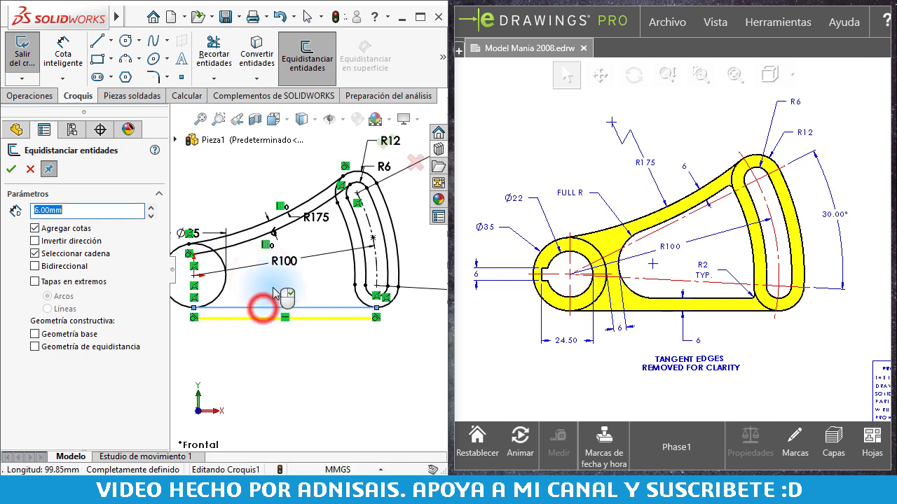
left_click(11, 169)
Step: Drag the ends of the 6 mm offset arc and lower offset line off the circle
scroll(277, 277, "down", 2)
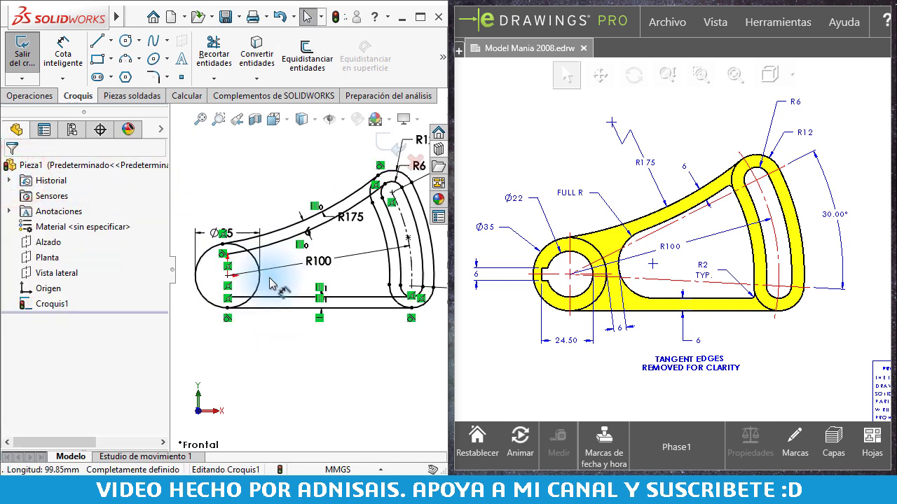
scroll(308, 245, "down", 2)
scroll(244, 247, "down", 2)
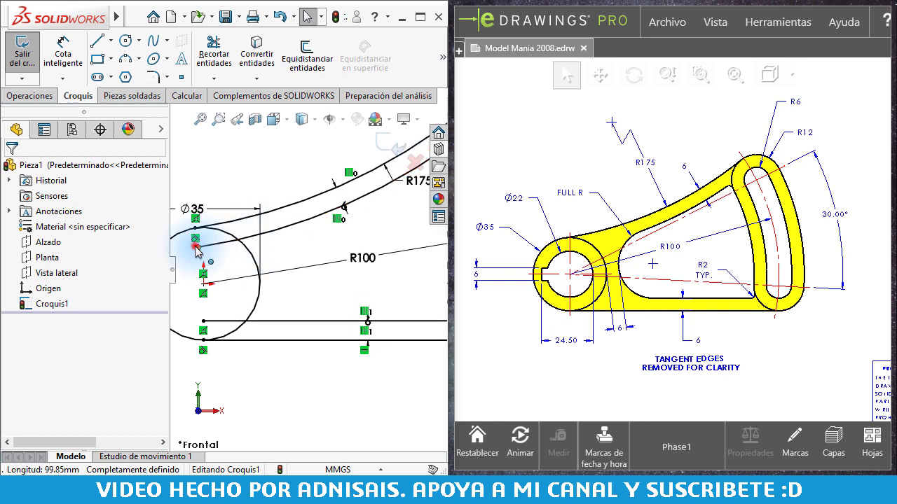
left_click_drag(195, 246, 325, 213)
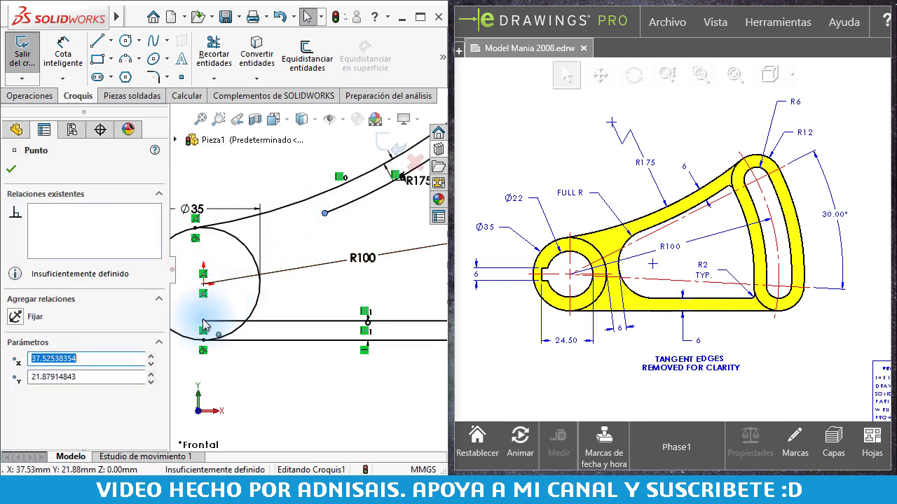
left_click_drag(203, 323, 324, 321)
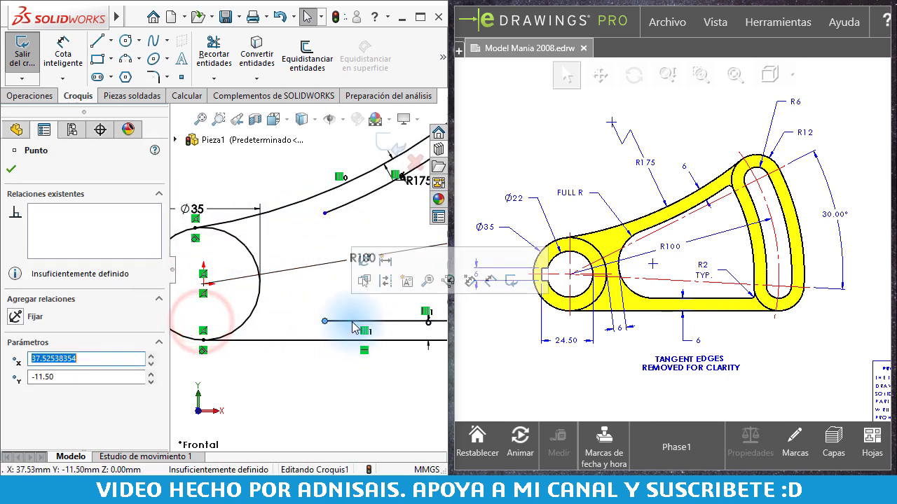
scroll(343, 252, "up", 3)
scroll(332, 183, "down", 3)
scroll(332, 181, "down", 2)
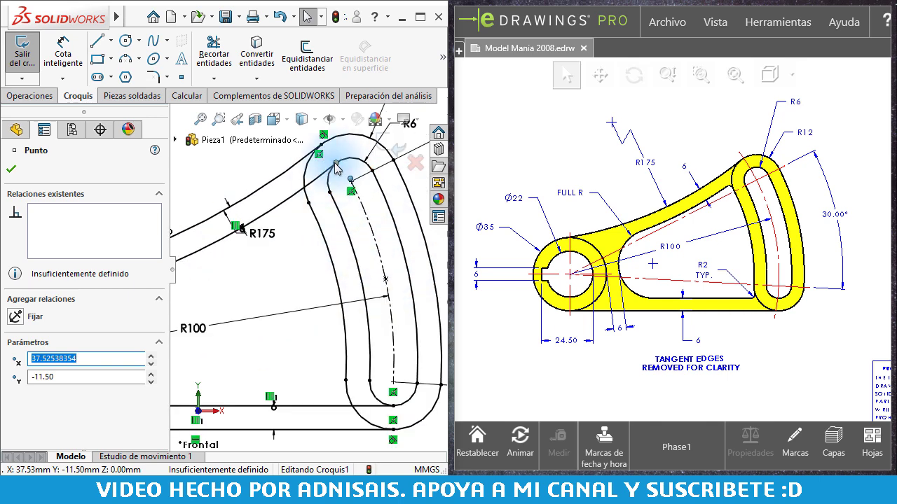
Step: Trim away the arm line pieces that run into the slot outline
left_click(213, 57)
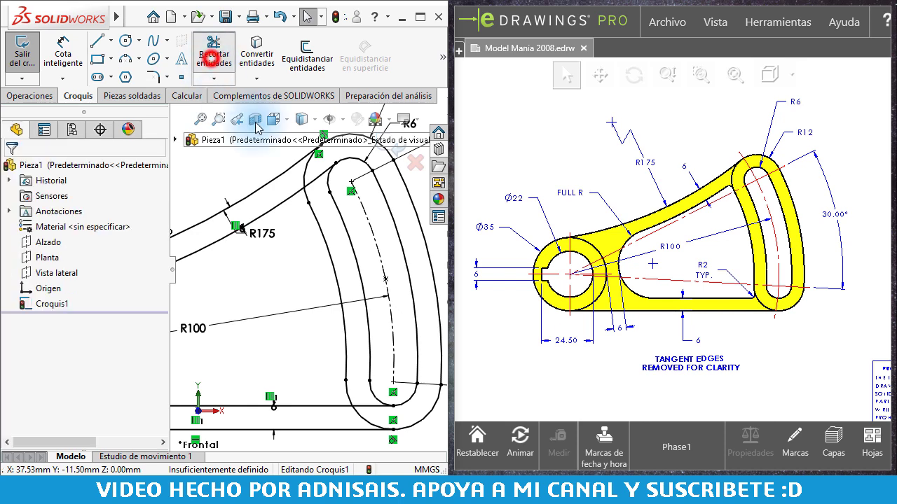
left_click_drag(321, 183, 373, 414)
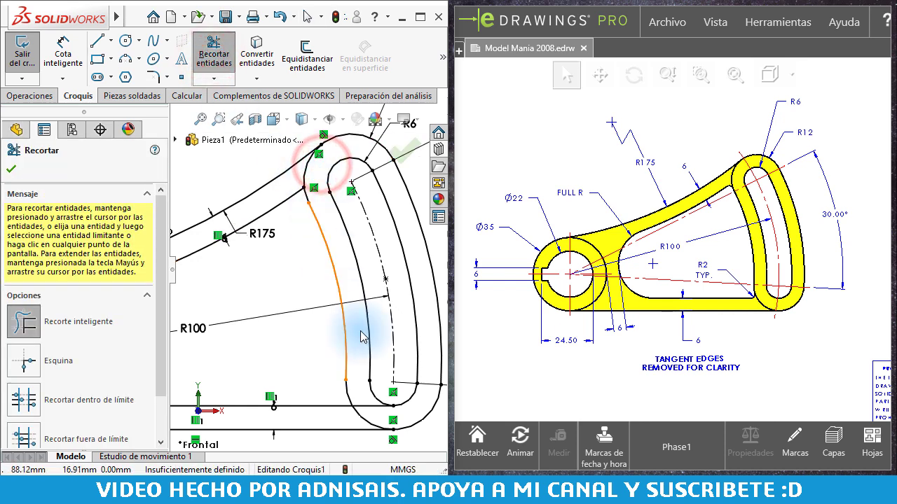
scroll(336, 402, "up", 1)
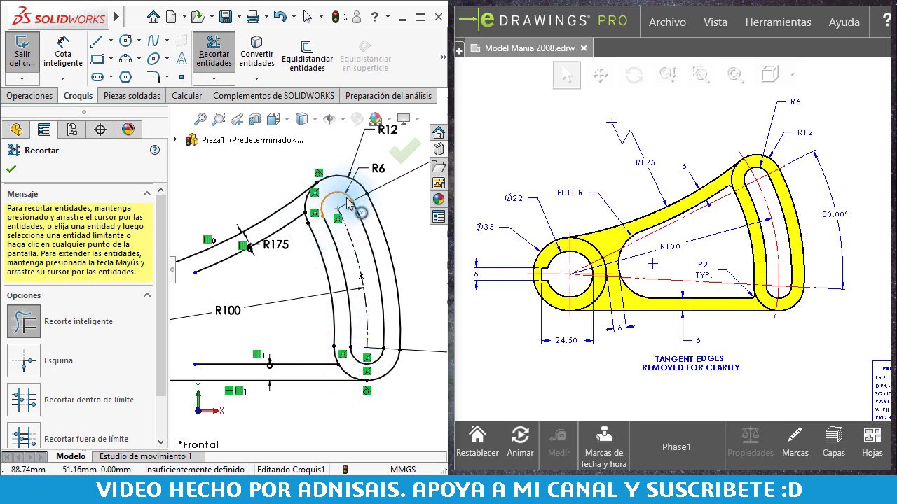
key("Escape")
scroll(220, 280, "down", 3)
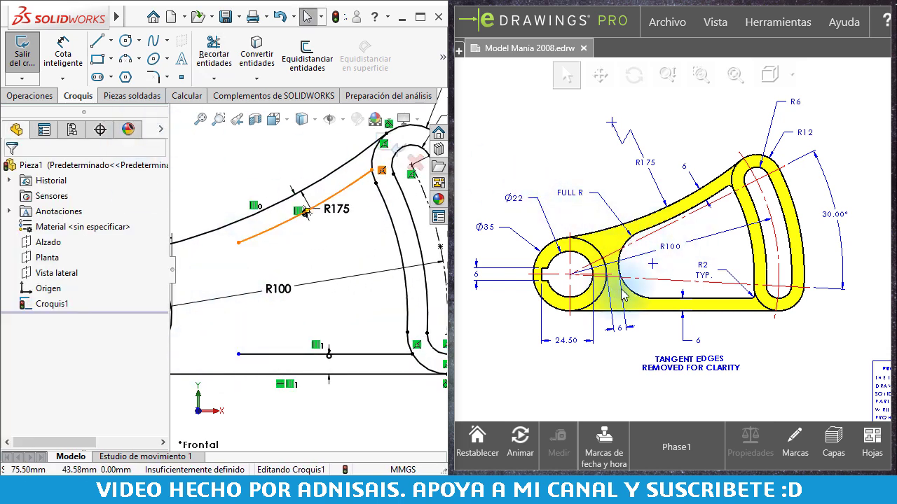
left_click(268, 169)
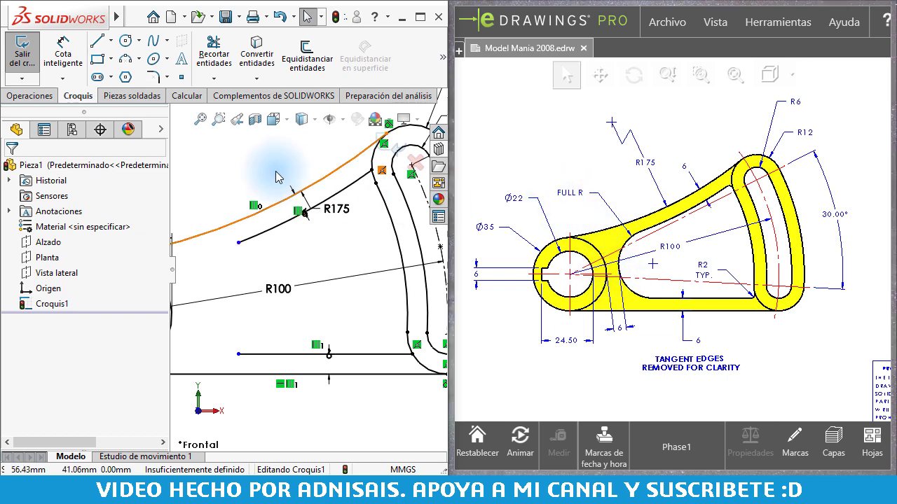
Step: Draw a tangent arc joining the arm lines' left ends, tangent to the bottom line
left_click(127, 60)
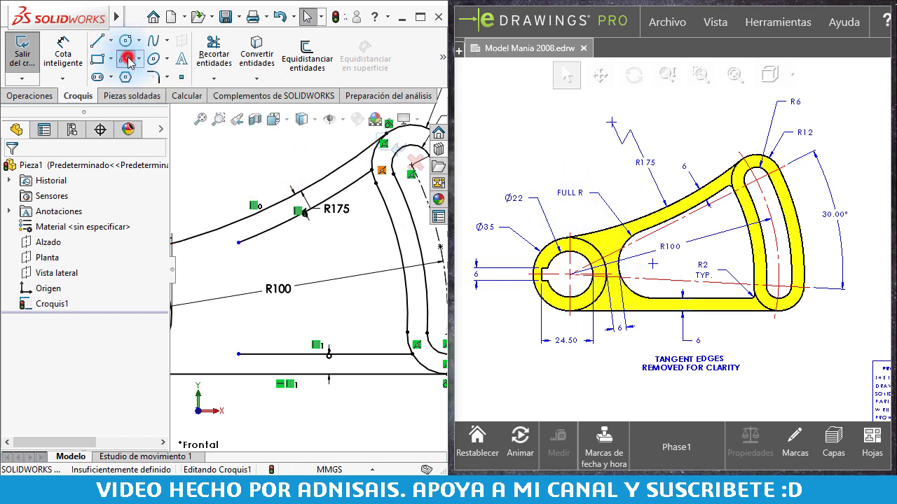
left_click(72, 223)
left_click(239, 243)
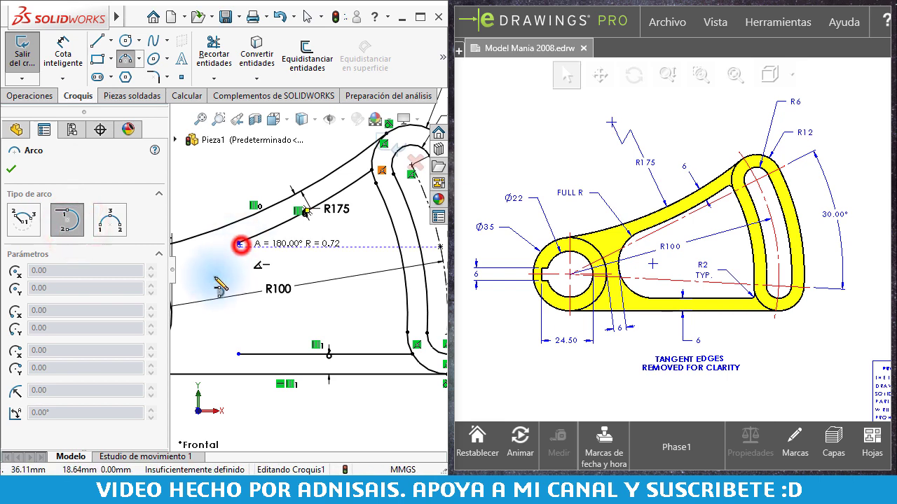
left_click(239, 354)
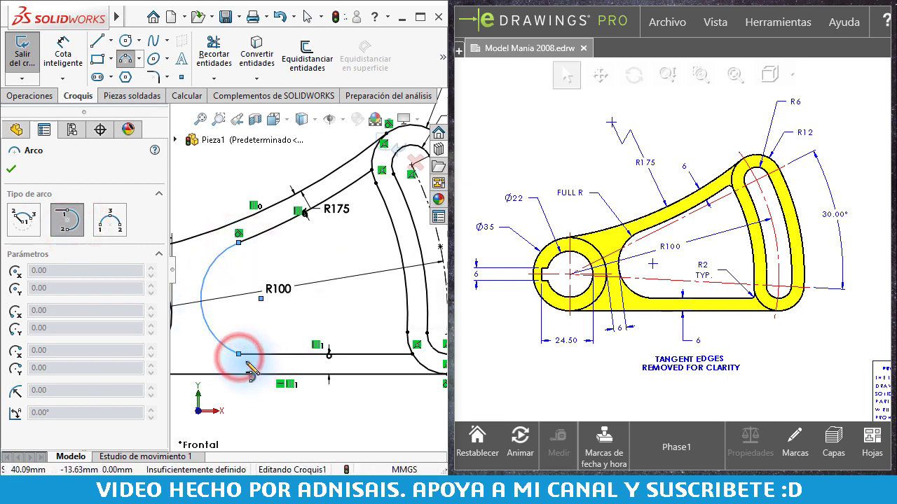
key("Escape")
left_click(236, 358)
left_click(280, 295)
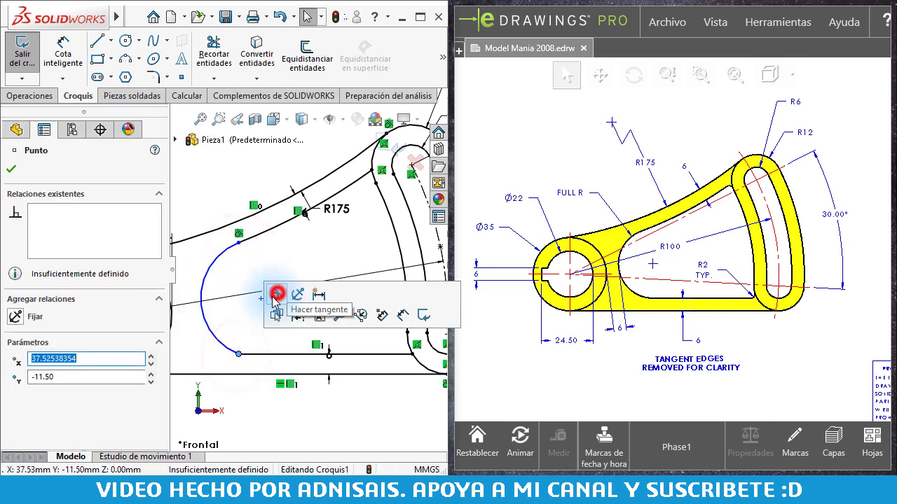
left_click(208, 182)
Step: Try dimensioning the arc-to-Ø35-circle gap, then undo the misplaced dimension
scroll(252, 262, "up", 1)
scroll(232, 287, "up", 1)
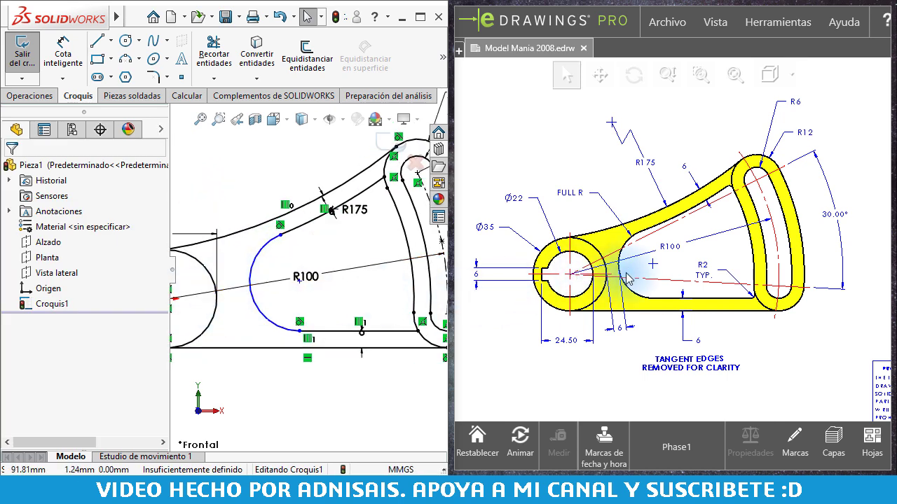
right_click_drag(319, 405, 249, 282)
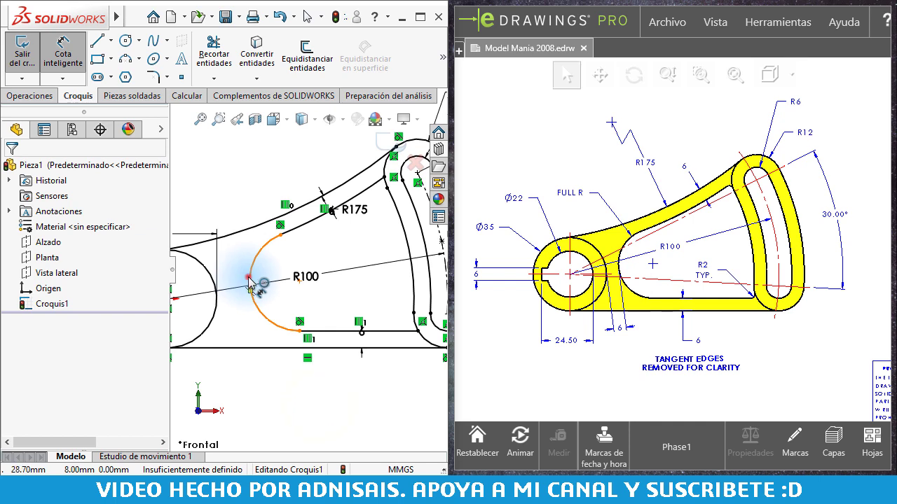
left_click(249, 280)
left_click(216, 287)
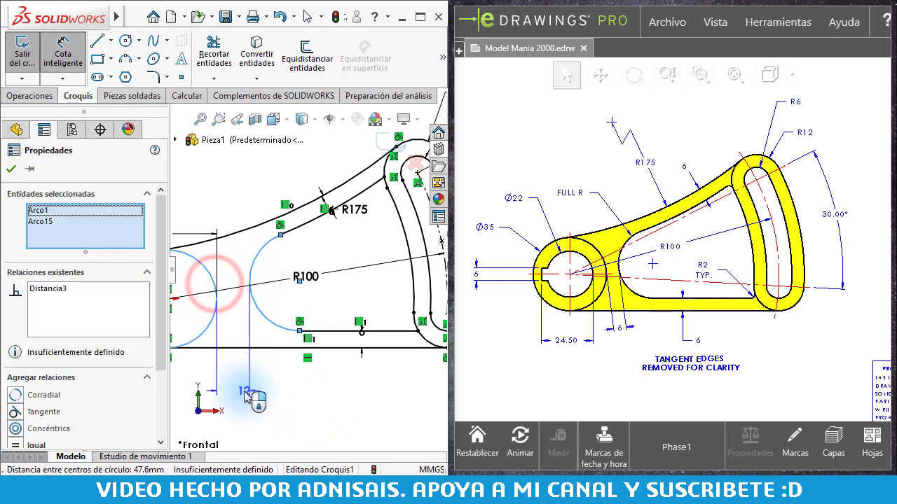
left_click(243, 391)
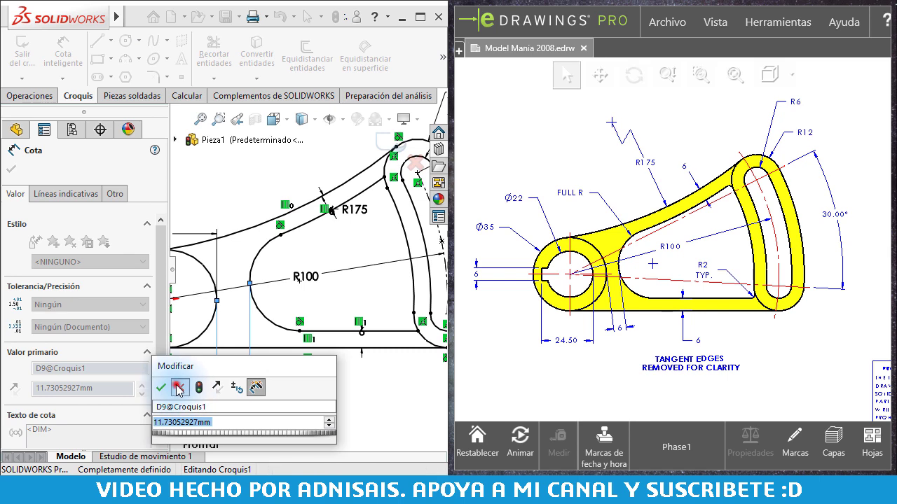
left_click(177, 390)
key("ctrl+z")
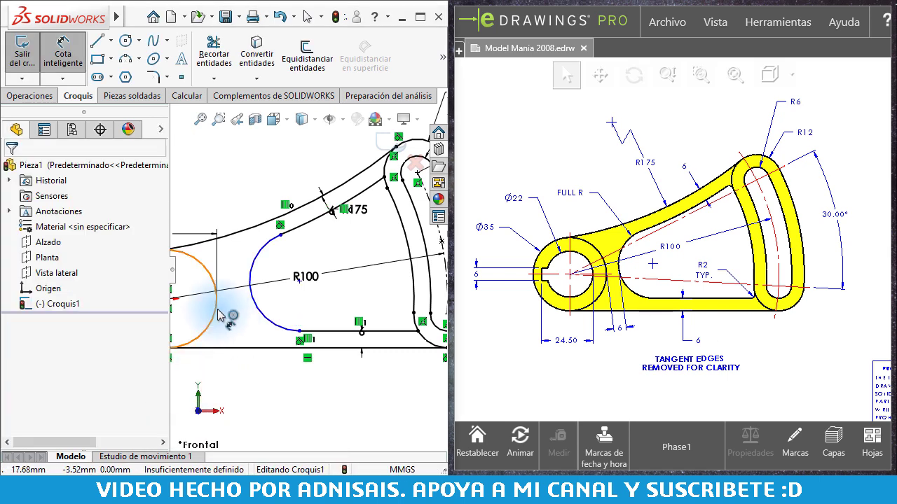
Step: Dimension the gap between the Ø35 circle and the arc as 6 mm
left_click(217, 310)
left_click(255, 309)
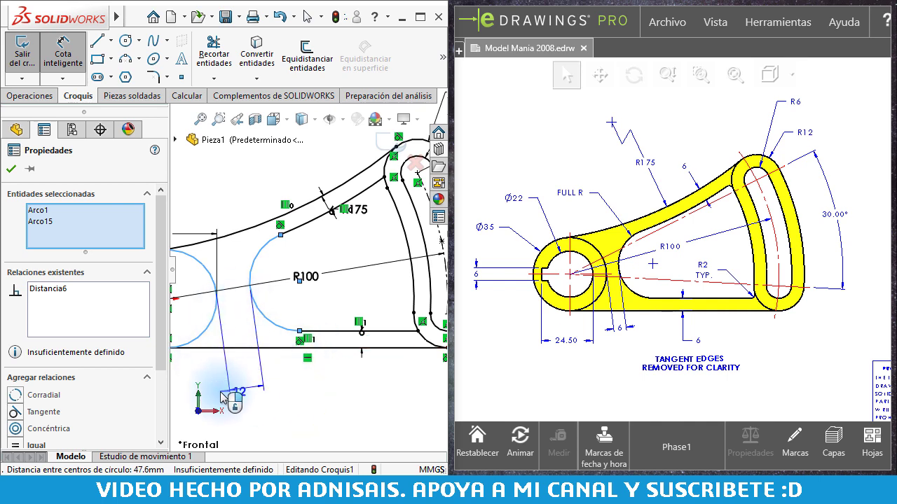
left_click(248, 390)
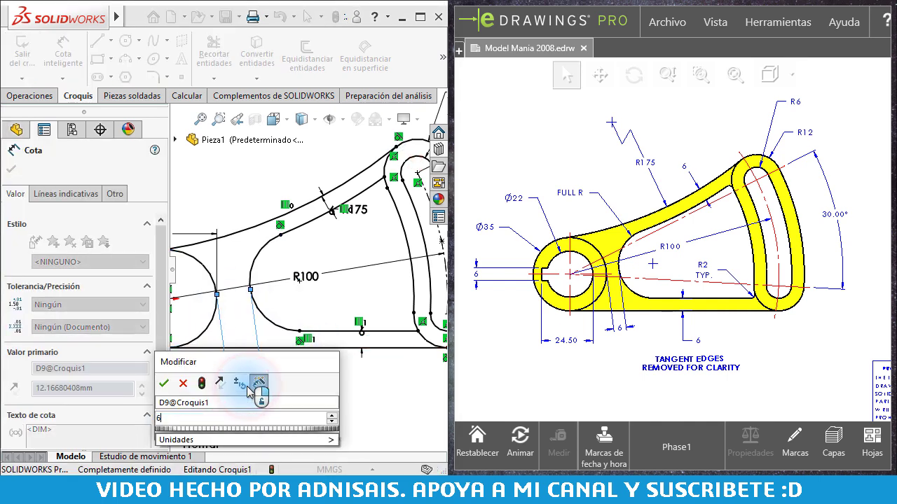
type("6")
key("Return")
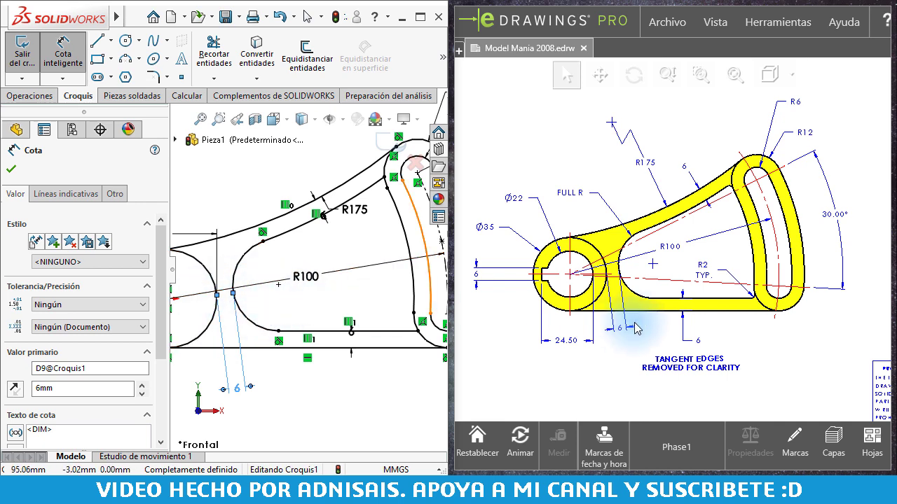
scroll(300, 329, "up", 3)
key("Escape")
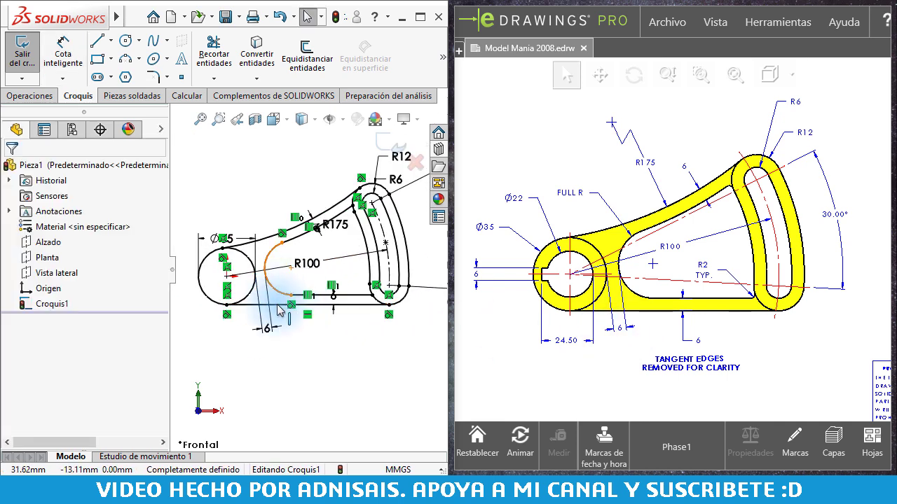
scroll(203, 280, "down", 3)
Step: Draw a circle concentric with the Ø35 boss and a centre-point keyway rectangle on its left edge
right_click_drag(253, 361, 278, 283)
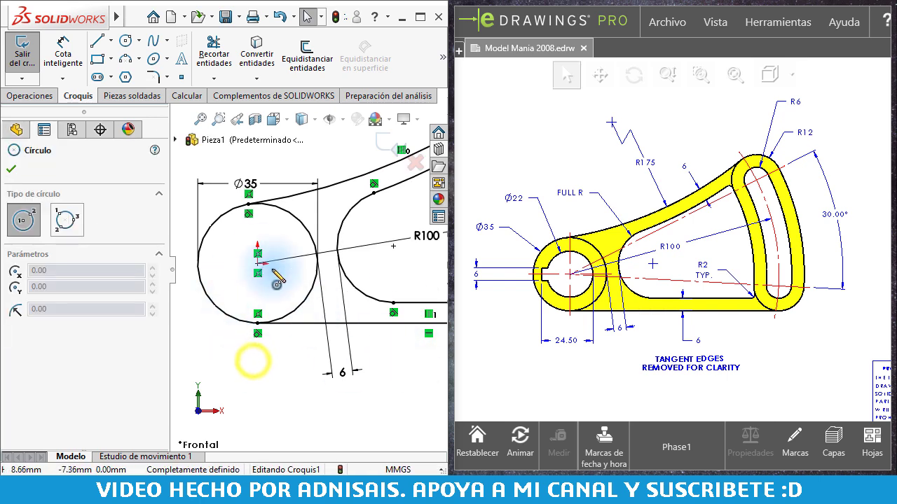
left_click(258, 264)
left_click(283, 231)
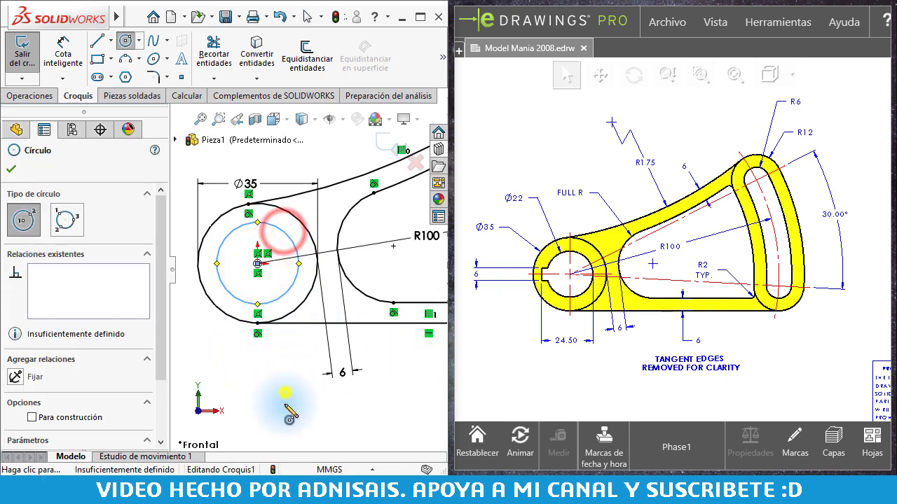
right_click_drag(285, 394, 290, 474)
left_click(70, 228)
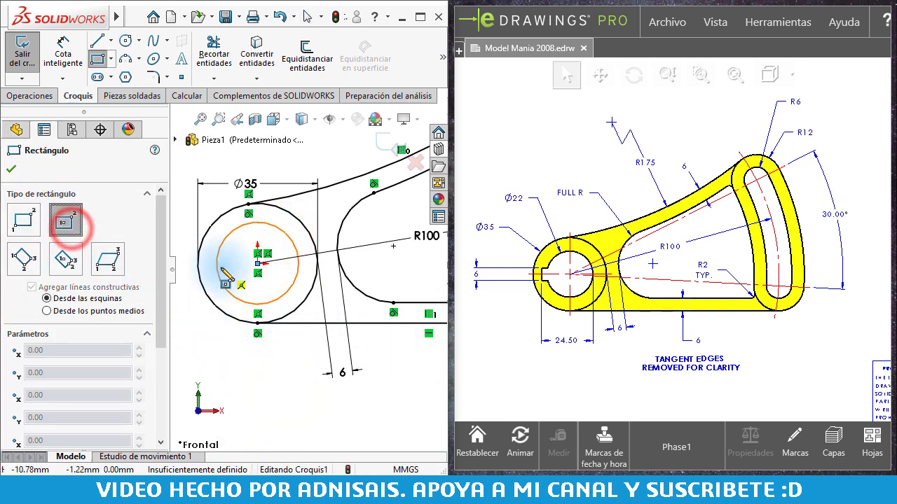
left_click(217, 264)
left_click(228, 276)
key("Escape")
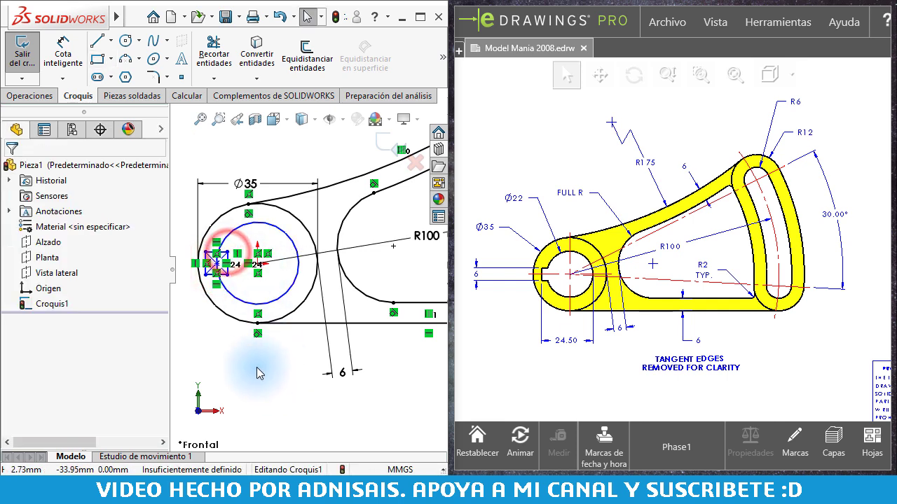
Step: Dimension the inner circle as Ø22 and the keyway depth as 24.5 mm
scroll(213, 257, "down", 2)
scroll(225, 263, "down", 1)
right_click_drag(300, 411, 290, 223)
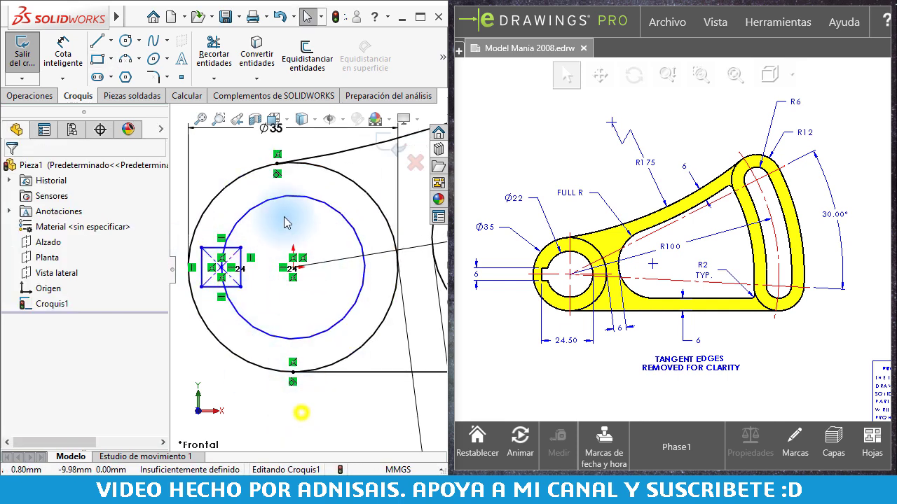
left_click(286, 196)
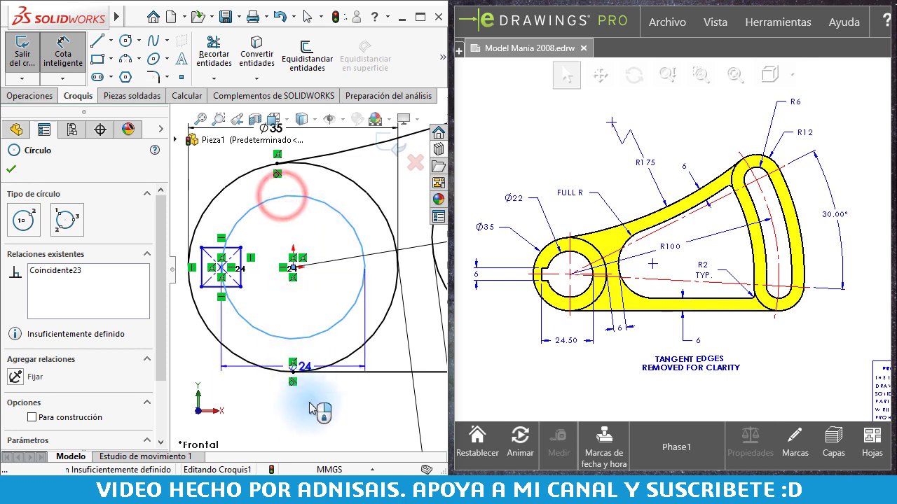
left_click(302, 437)
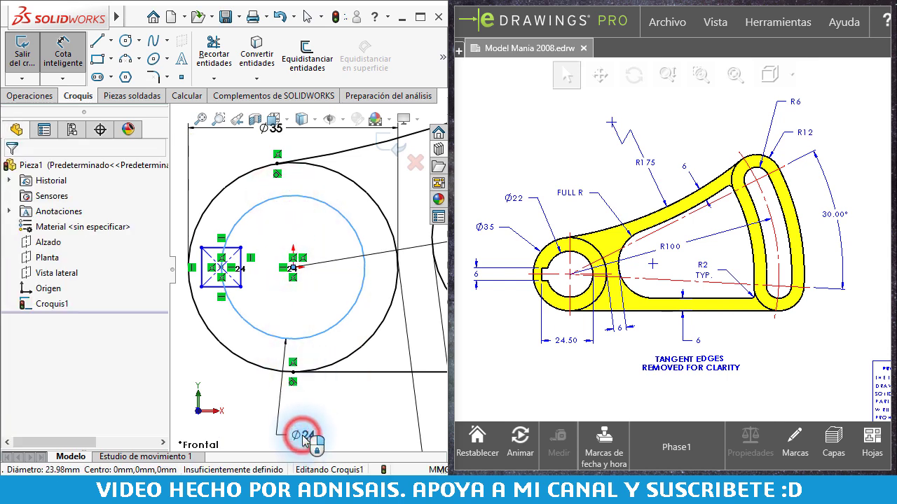
type("22")
key("Return")
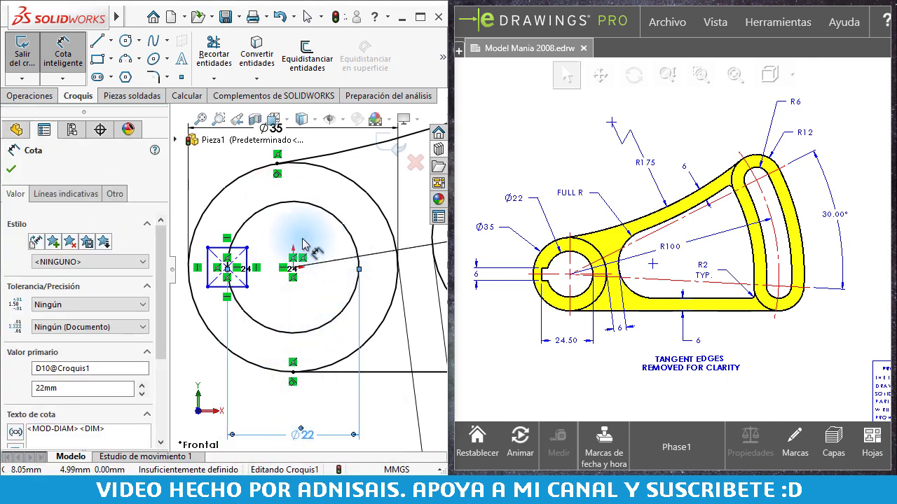
left_click(208, 264)
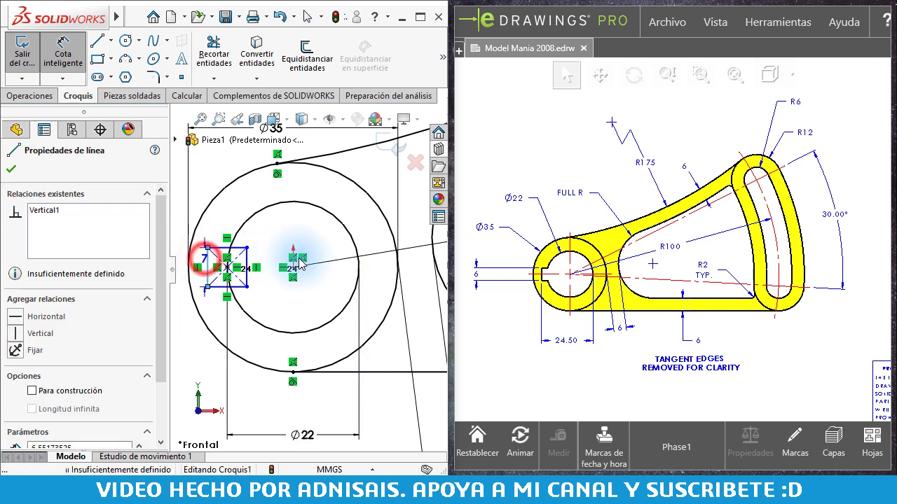
left_click(356, 250)
left_click(284, 418)
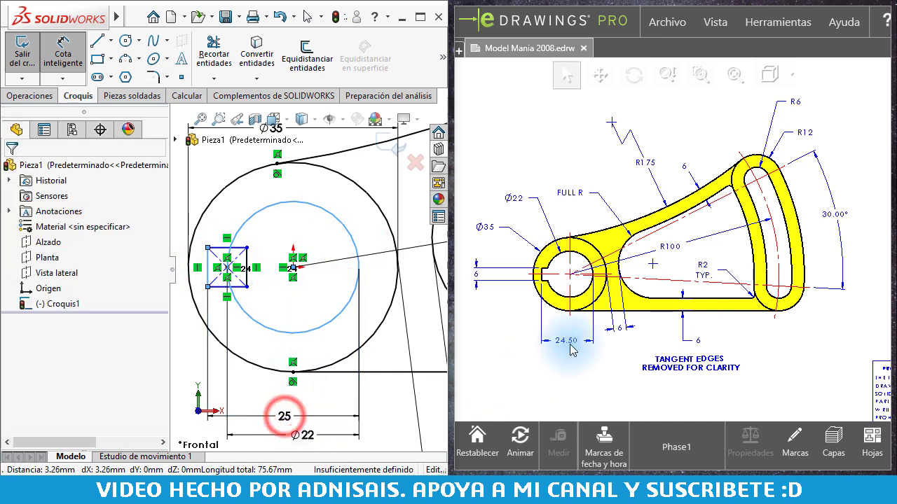
type("24.5")
key("Return")
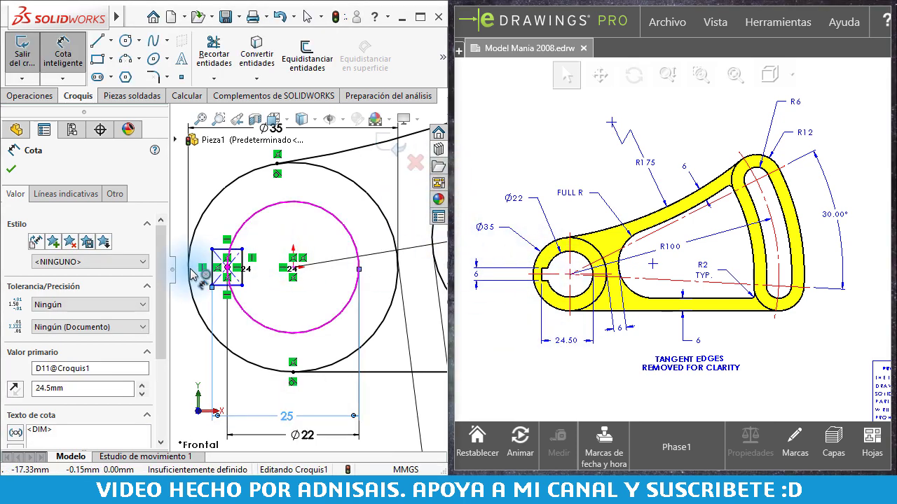
Step: Set the keyway width to 6 mm and bring up the Operaciones commands
left_click(216, 265)
scroll(205, 274, "up", 3)
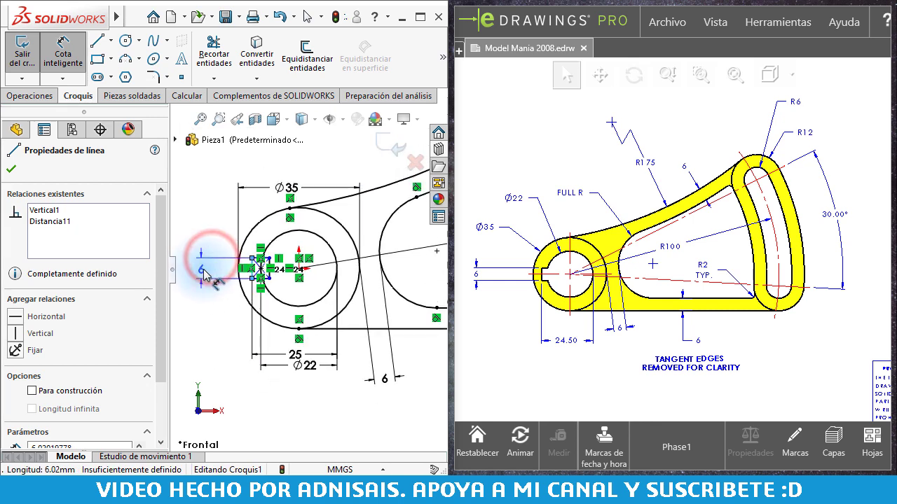
left_click(203, 268)
type("6")
key("Return")
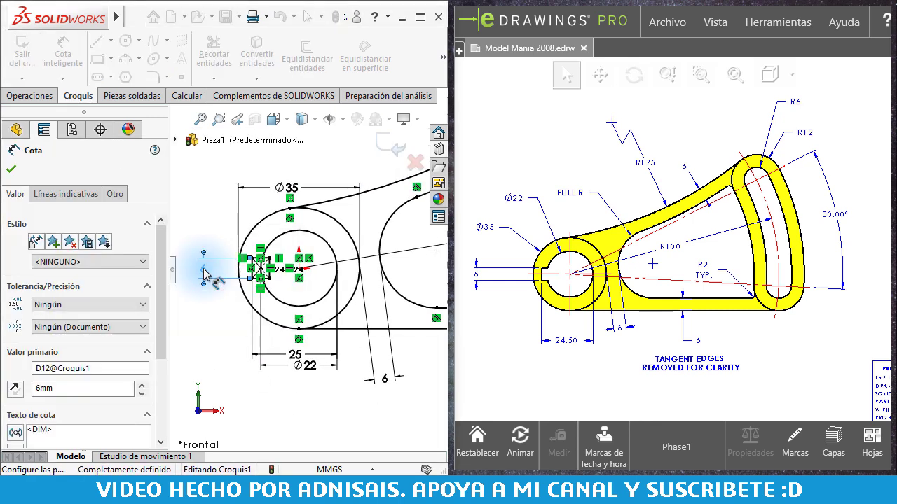
scroll(355, 319, "up", 3)
scroll(370, 300, "up", 3)
key("Escape")
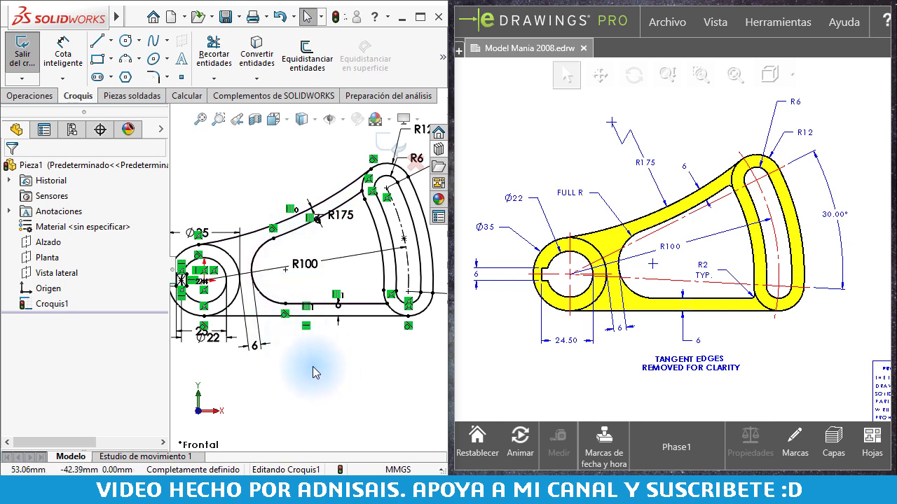
left_click(32, 96)
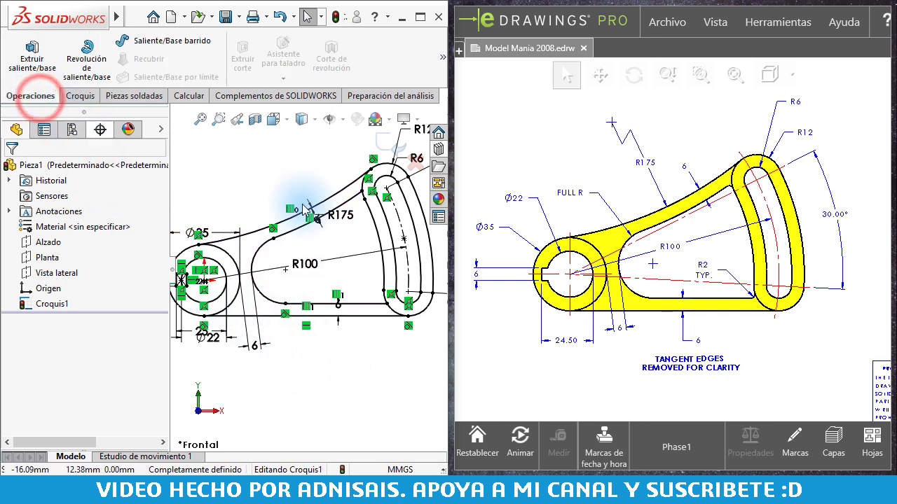
Step: Zoom the eDrawings side view, then start an Extruir saliente/base from the sketch
scroll(780, 150, "up", 3)
scroll(673, 190, "down", 5)
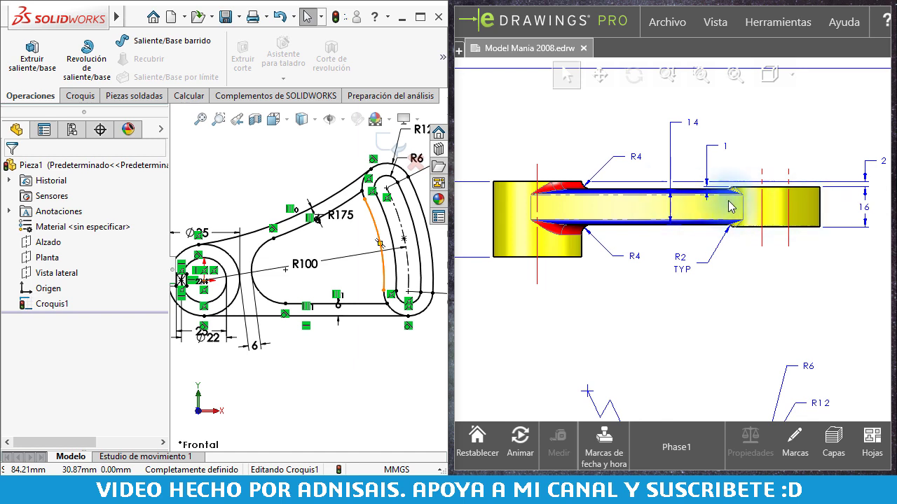
scroll(672, 224, "down", 1)
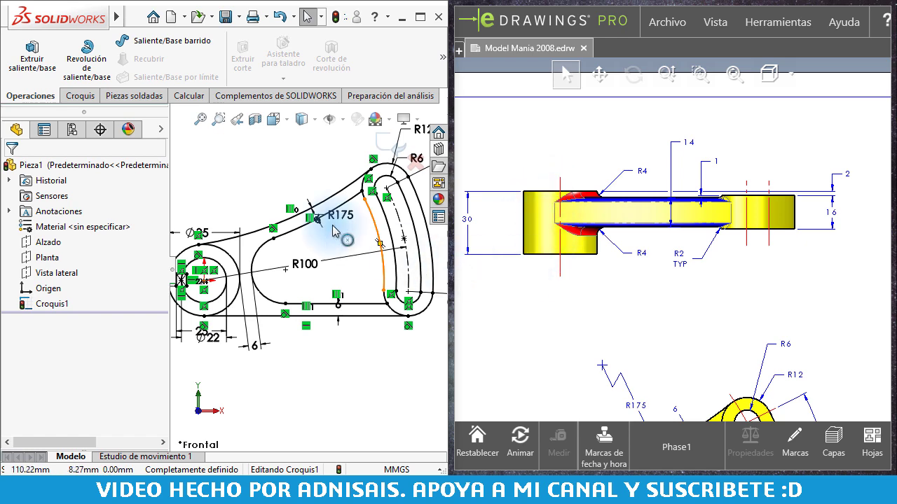
left_click(21, 72)
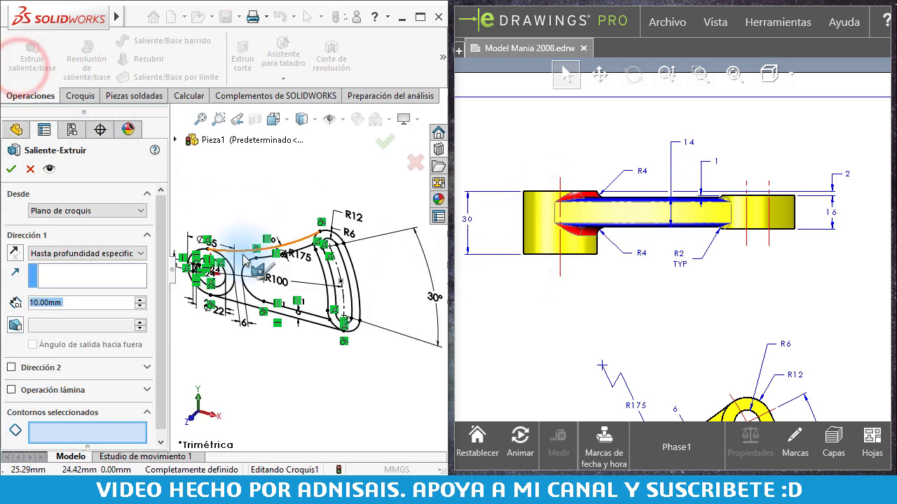
Step: Extrude the web region 14 mm with Plano medio, then reselect Croquis1
left_click(238, 260)
left_click(75, 302)
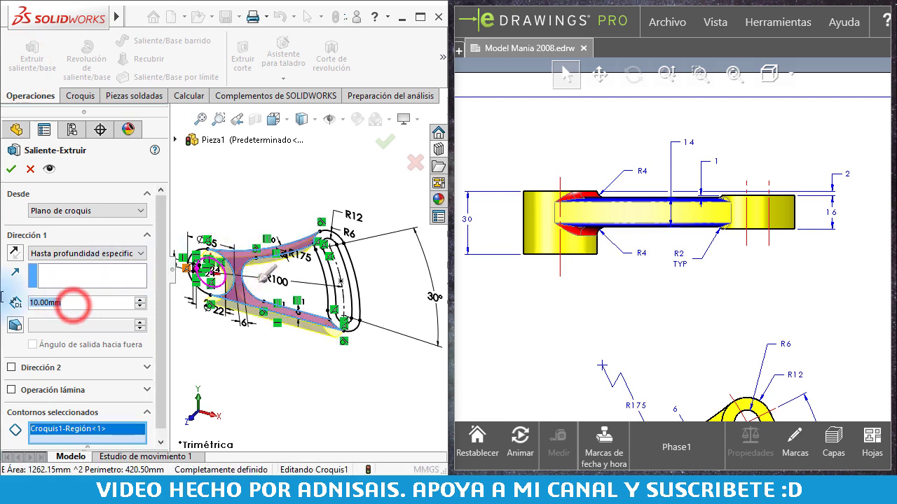
type("14")
key("Return")
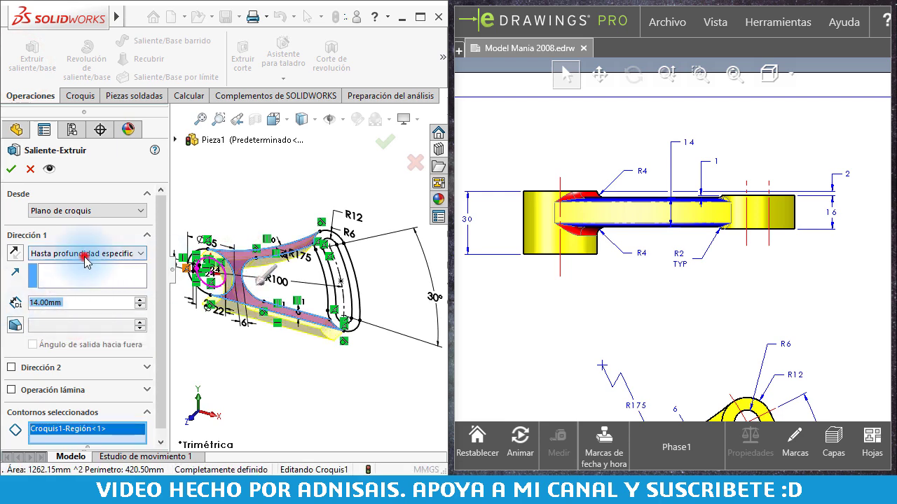
left_click(87, 253)
left_click(67, 308)
left_click(11, 172)
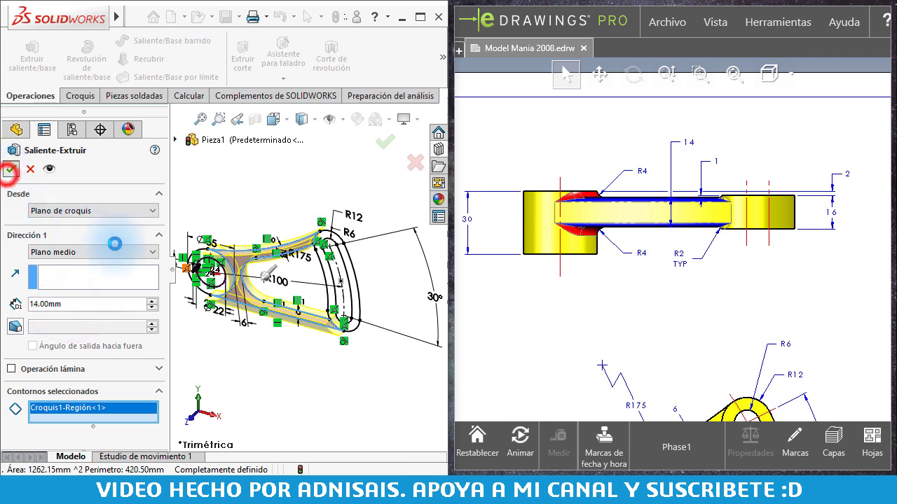
left_click(8, 304)
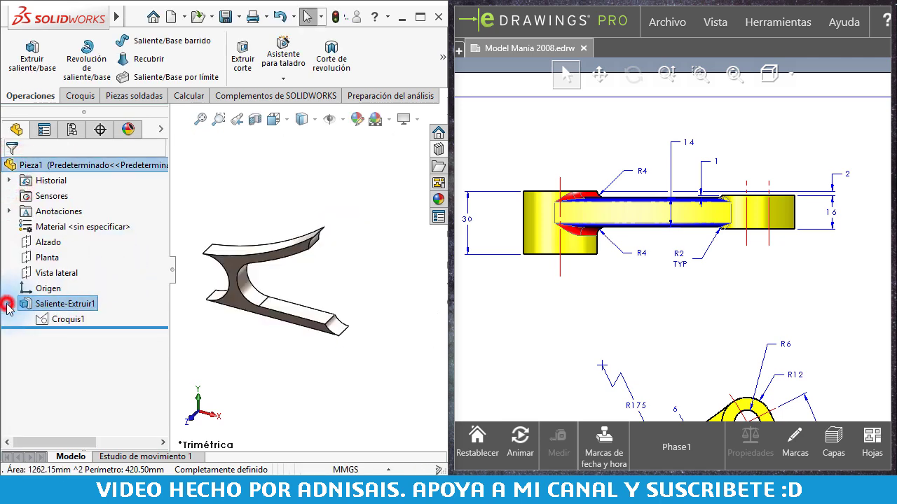
left_click(43, 320)
Step: Extrude the right slotted ring region 16 mm Plano medio, then reselect Croquis1
left_click(32, 50)
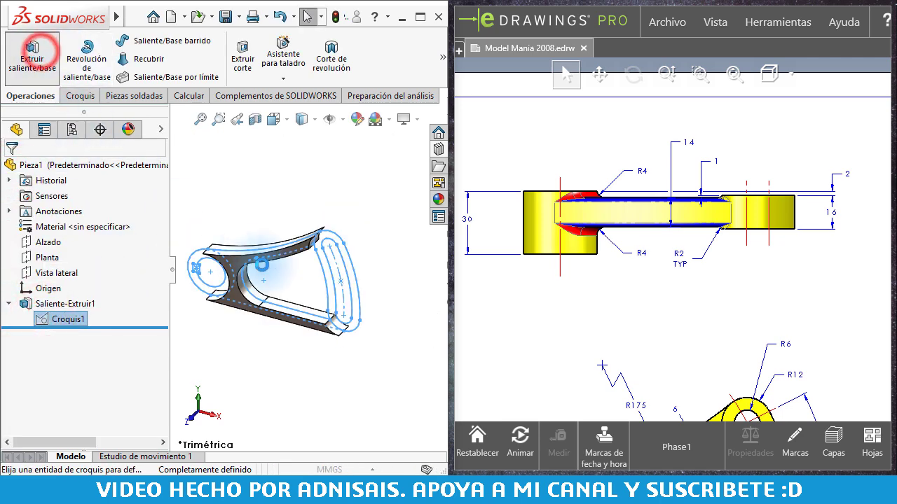
left_click(332, 284)
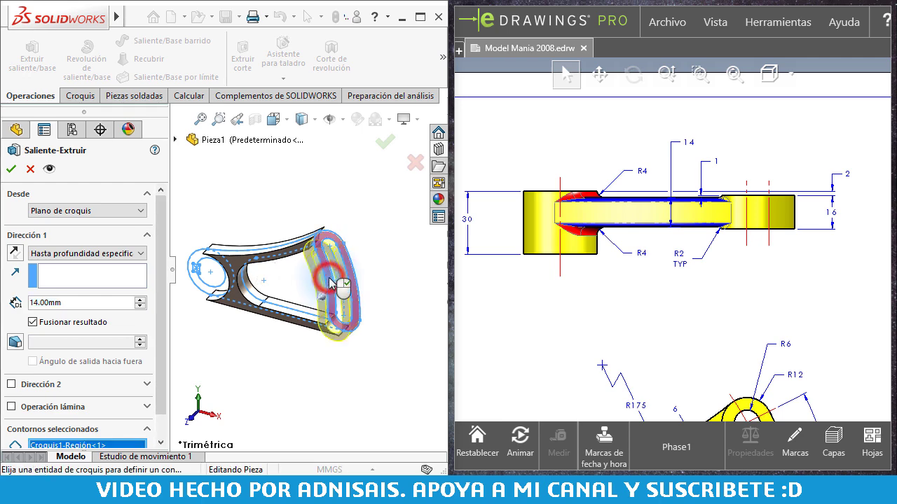
left_click(100, 253)
left_click(81, 321)
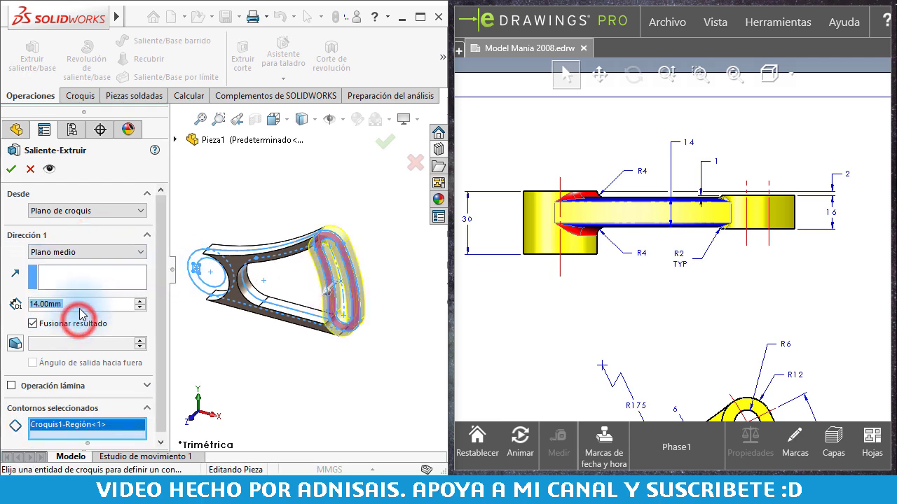
type("16")
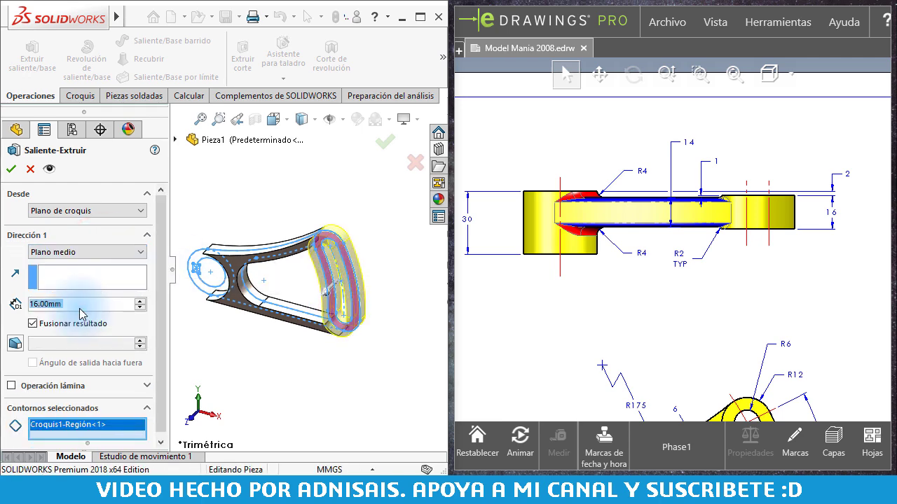
key("Return")
left_click(284, 416)
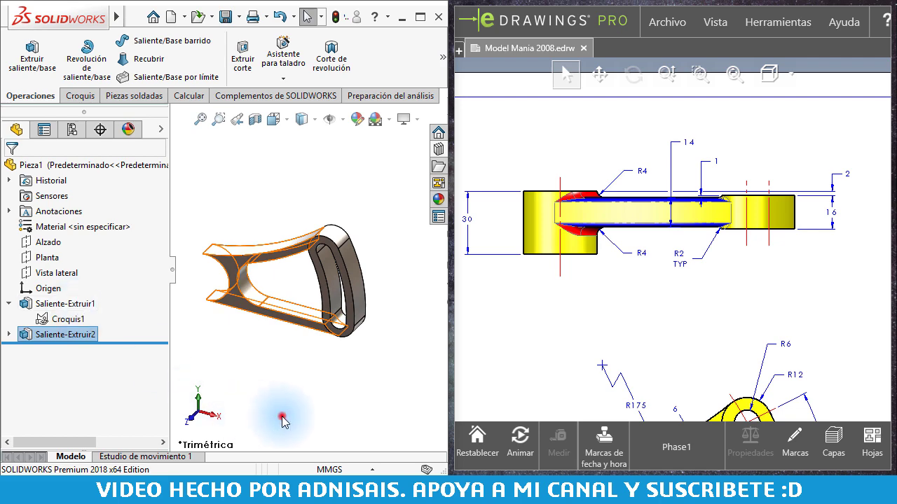
left_click(68, 319)
Step: Extrude the ring around the left bore to a 30 mm depth
left_click(31, 54)
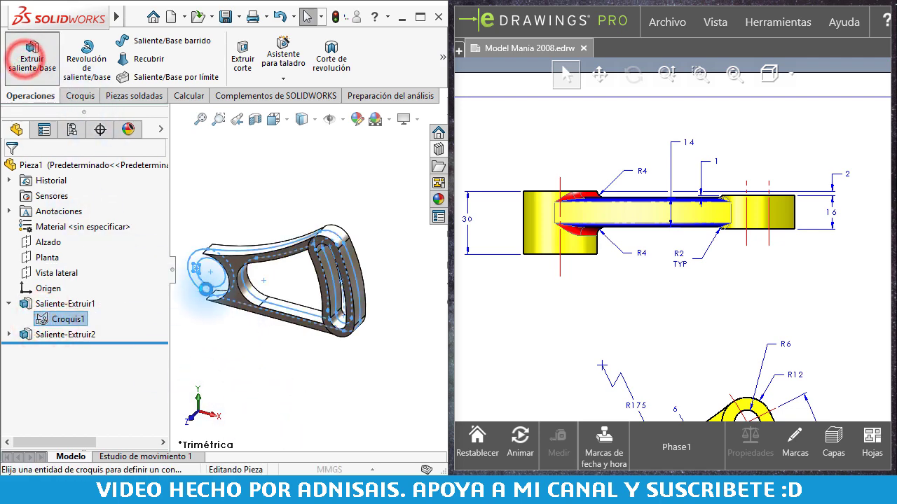
scroll(222, 285, "down", 3)
left_click(214, 272)
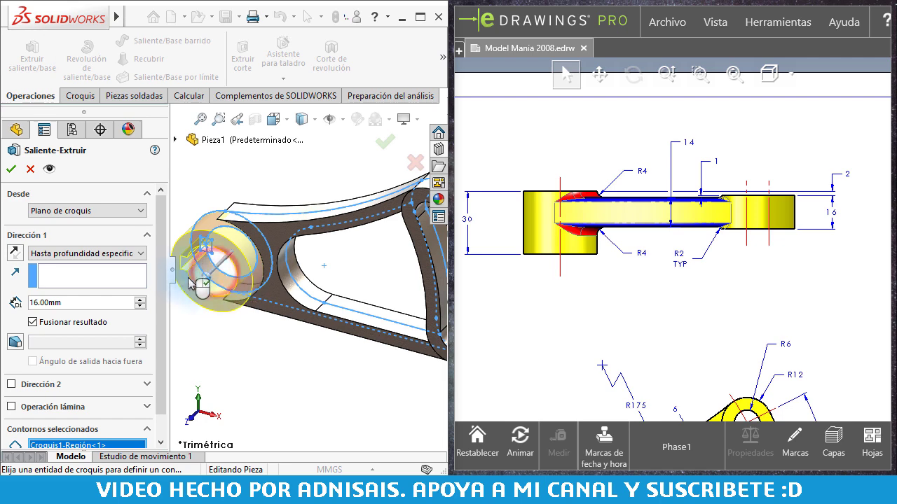
scroll(191, 277, "down", 2)
scroll(210, 247, "down", 2)
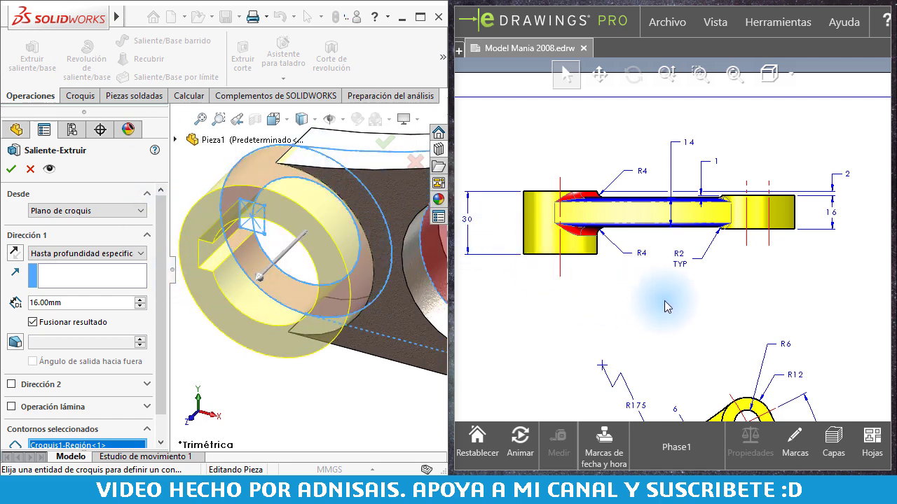
scroll(664, 301, "up", 3)
scroll(651, 349, "down", 3)
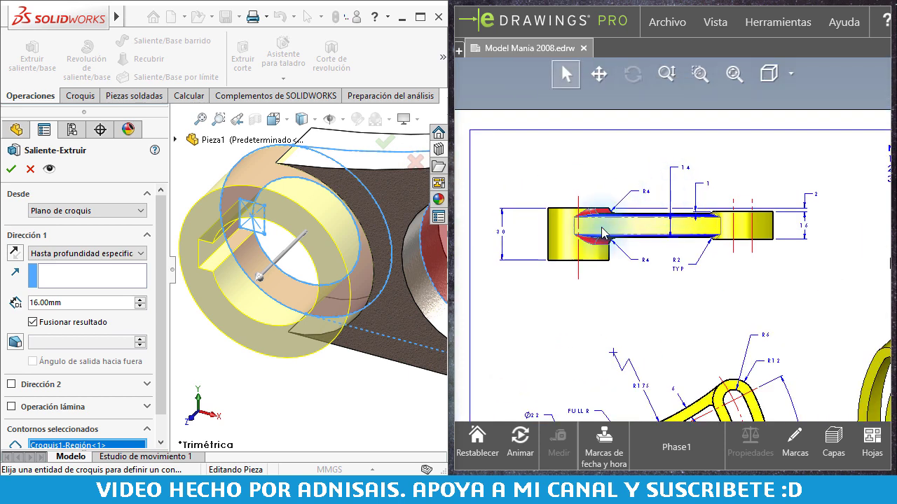
left_click(85, 305)
type("30")
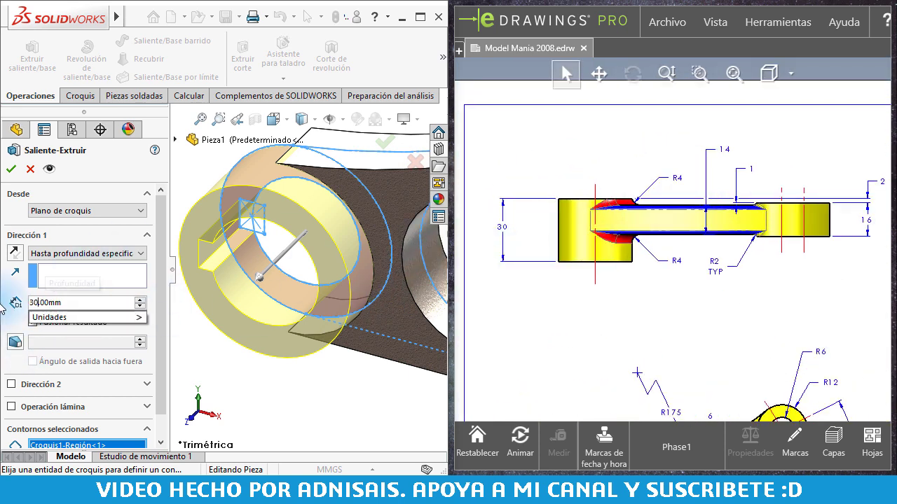
key("Return")
Step: Start the hub extrusion from a reversed 10 mm Equidistancia offset
middle_click_drag(301, 267, 356, 231)
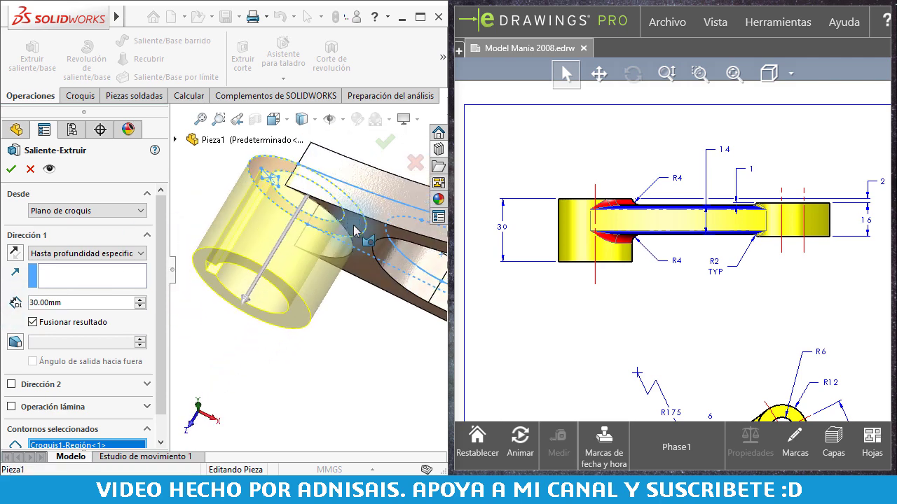
left_click(566, 218)
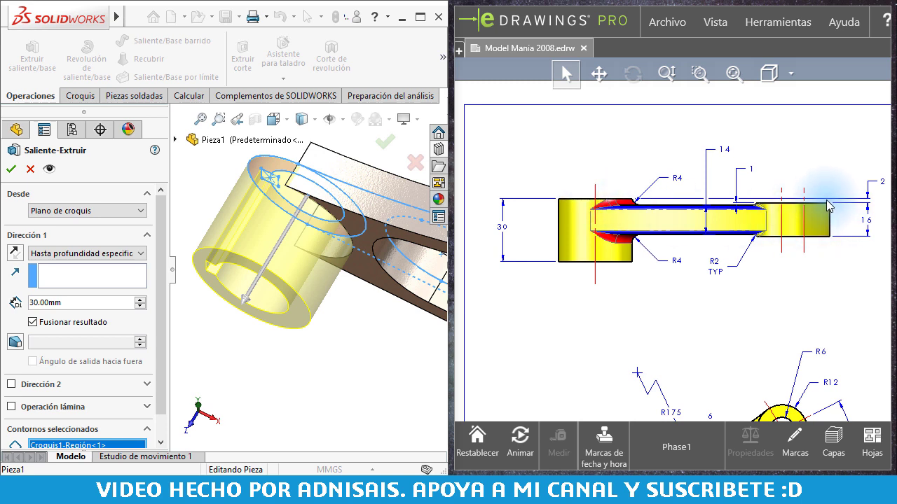
left_click(101, 211)
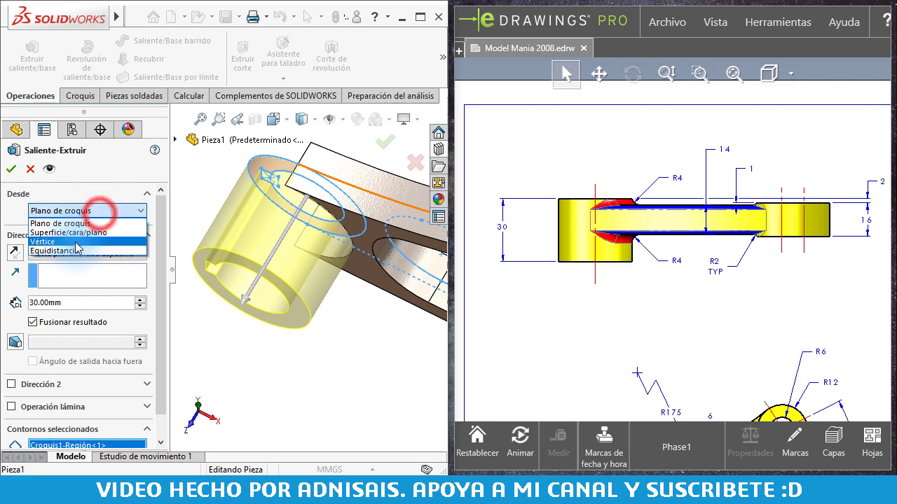
left_click(76, 250)
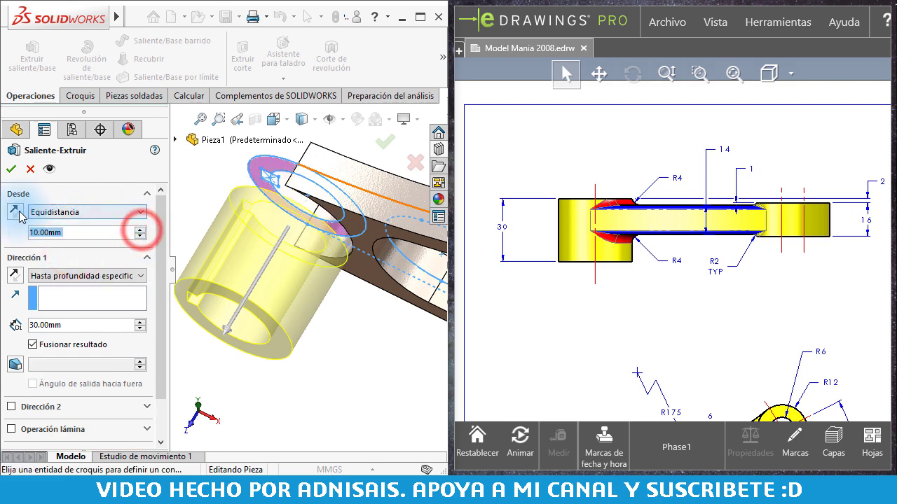
left_click(14, 213)
Step: Accept the 30 mm hub extrusion and compare the part with the drawing's isometric views
left_click(9, 171)
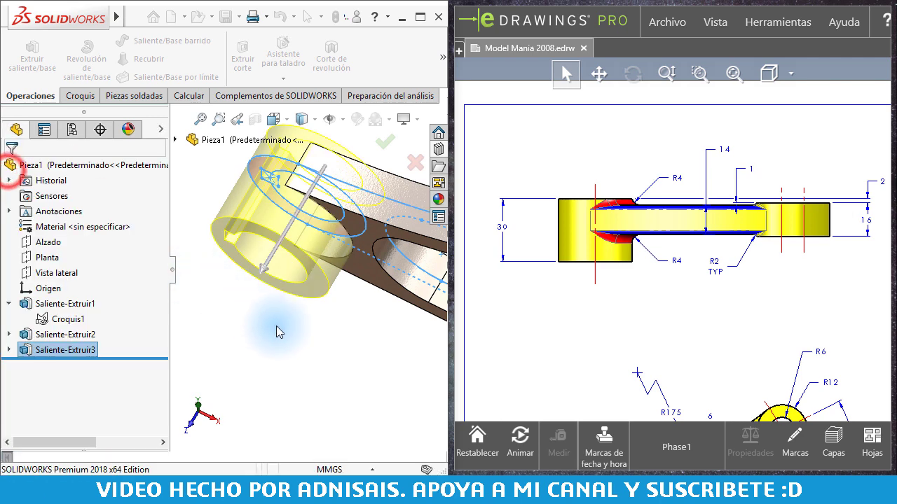
mouse_move(274, 330)
middle_mouse_down()
mouse_move(379, 247)
mouse_move(378, 258)
middle_mouse_up()
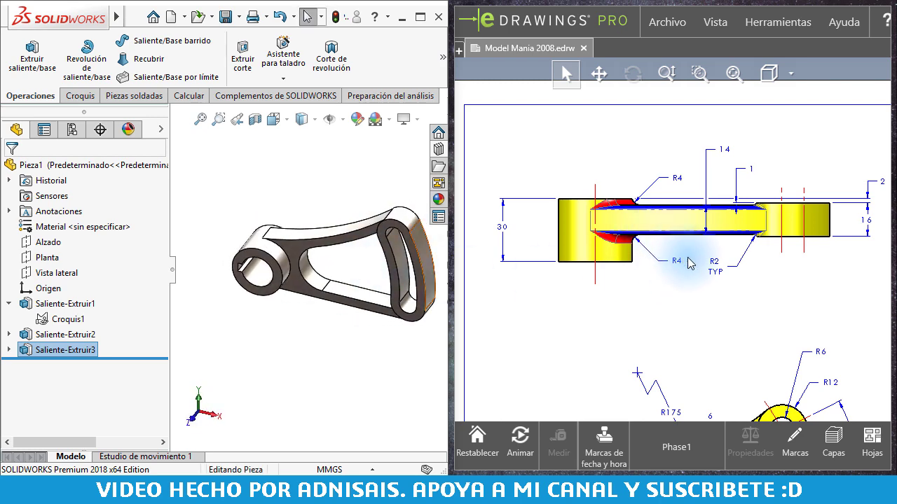
scroll(700, 266, "down", 1)
scroll(662, 203, "down", 1)
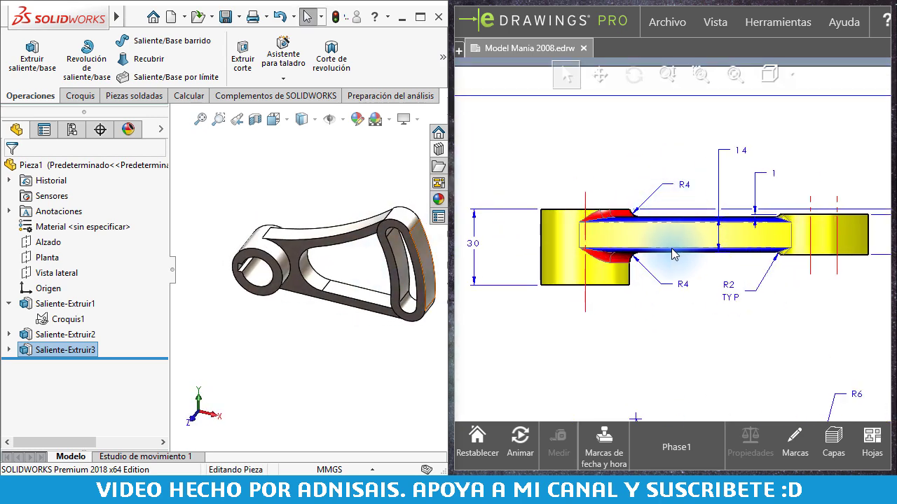
scroll(674, 251, "down", 1)
scroll(700, 246, "up", 2)
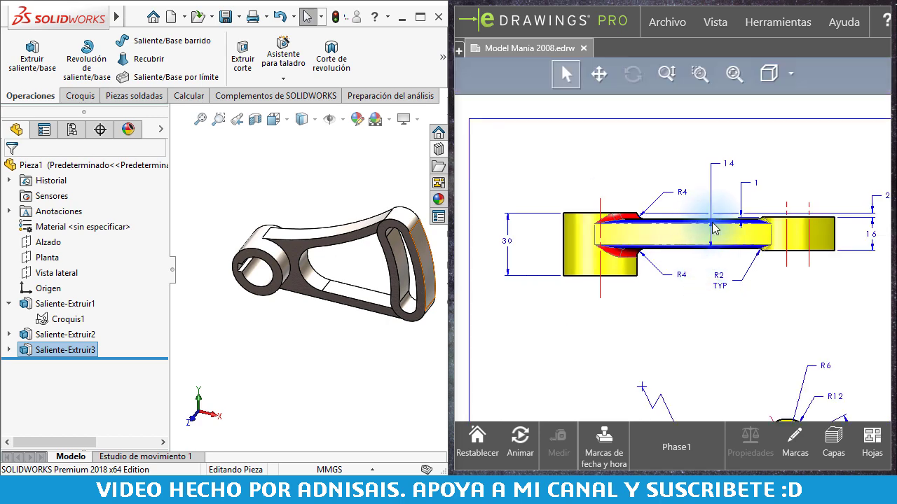
scroll(709, 285, "up", 1)
scroll(709, 285, "up", 1)
scroll(708, 285, "up", 1)
scroll(666, 240, "up", 1)
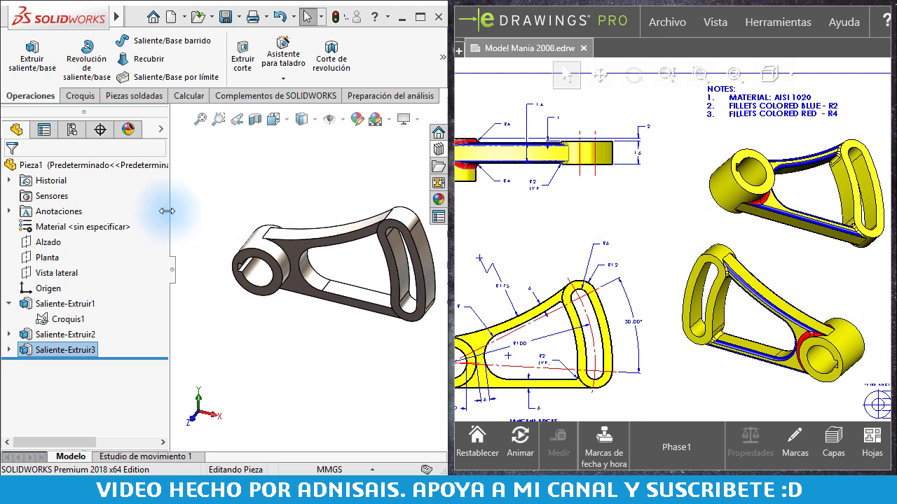
scroll(287, 276, "down", 1)
scroll(287, 277, "down", 2)
left_click(248, 162)
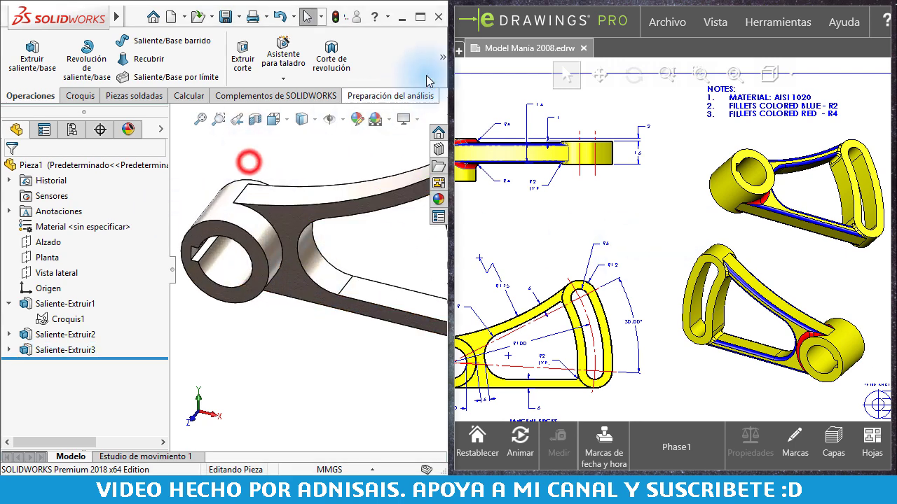
left_click(441, 58)
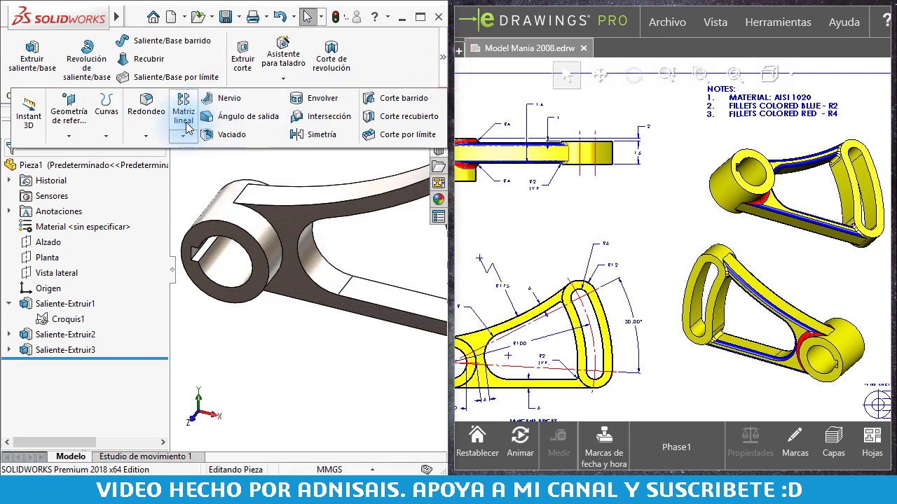
Step: Round all edges of the web opening with a 2 mm fillet using 'Dentro de operación'
left_click(148, 105)
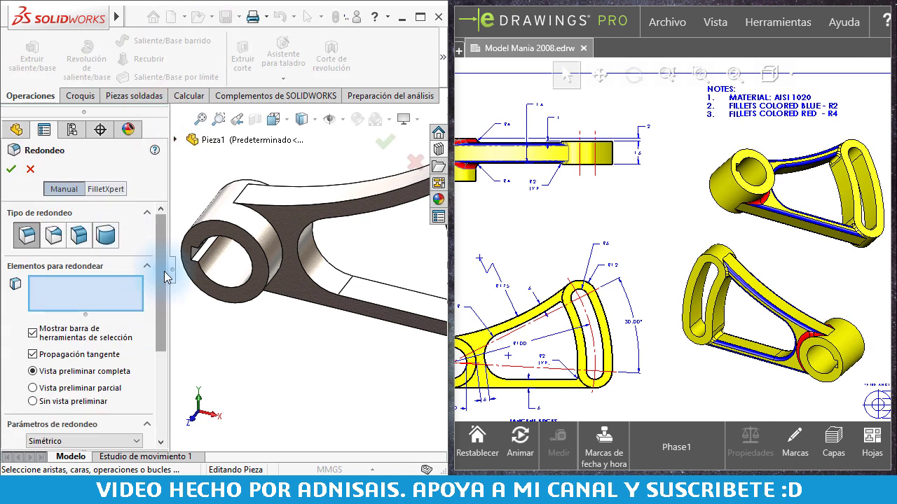
left_click_drag(163, 274, 163, 329)
left_click(100, 359)
type("2")
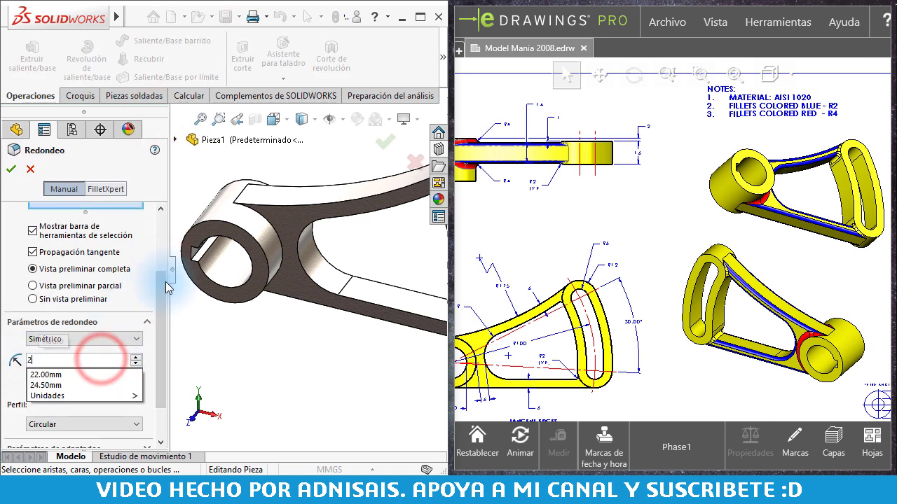
left_click(163, 261)
left_click(105, 290)
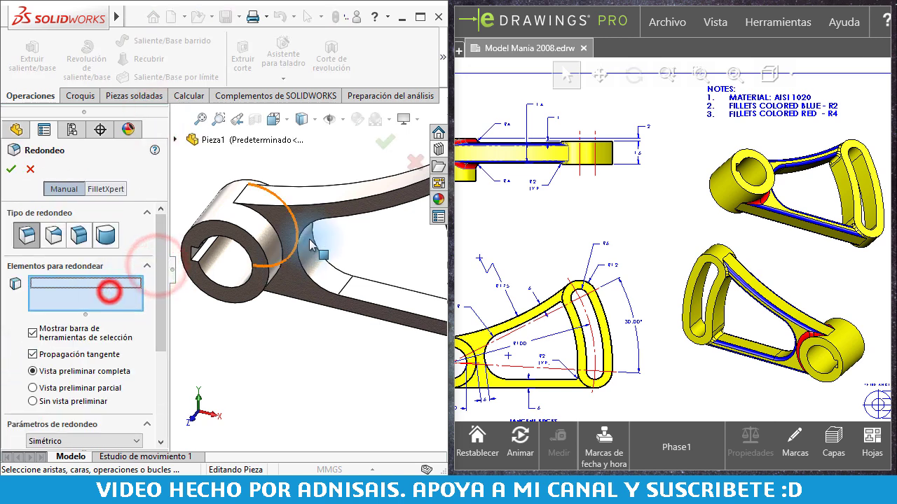
middle_click_drag(308, 251, 356, 245)
left_click(319, 238)
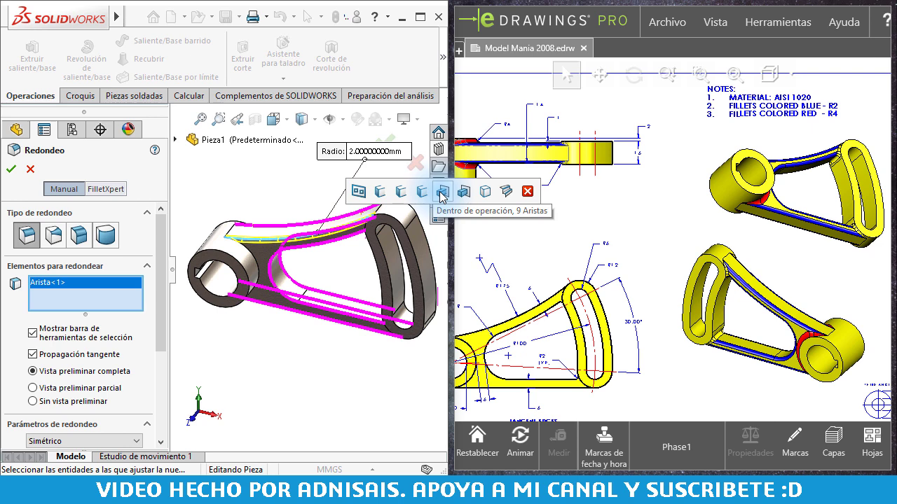
left_click(442, 194)
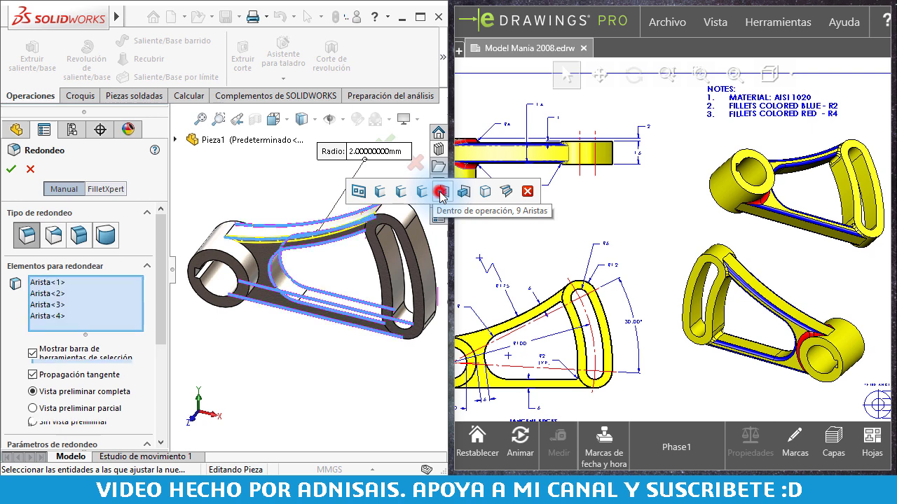
left_click(10, 168)
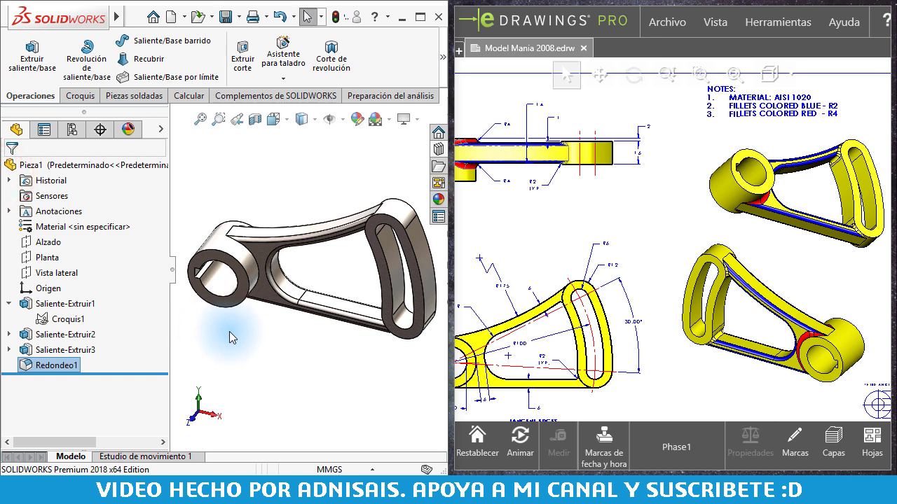
Step: Fillet the two edges where the hub meets the arm with a 4 mm radius
key("Return")
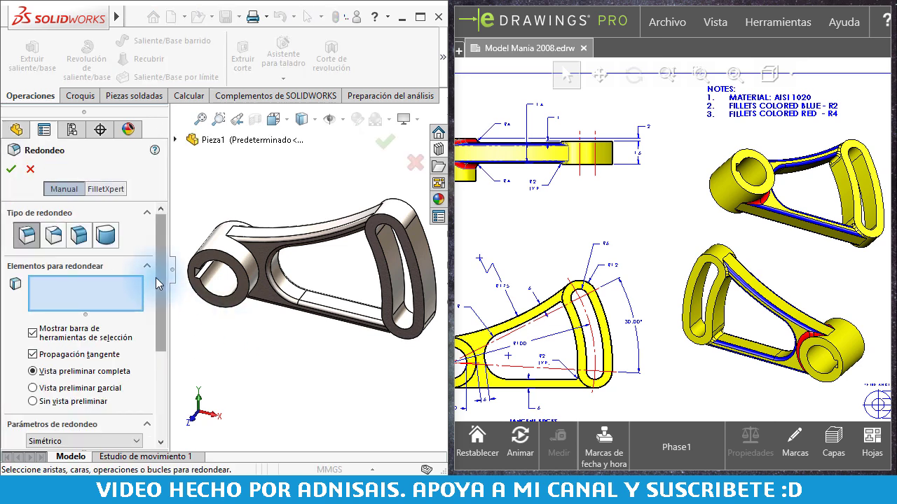
left_click_drag(160, 289, 161, 334)
left_click(67, 369)
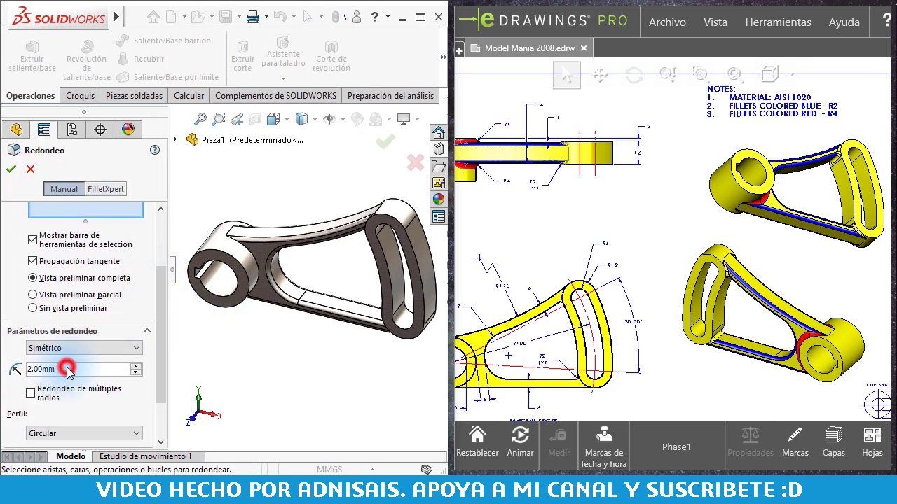
left_click_drag(67, 369, 1, 365)
type("4")
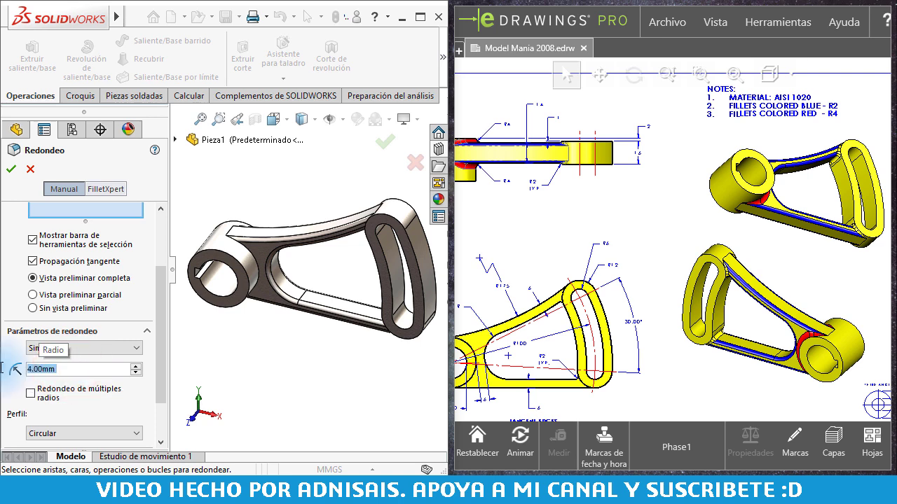
left_click(247, 250)
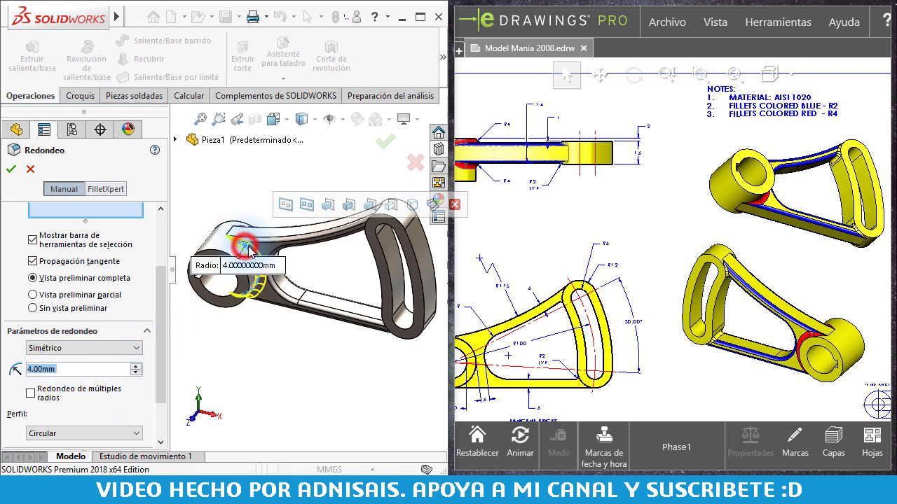
scroll(265, 257, "down", 3)
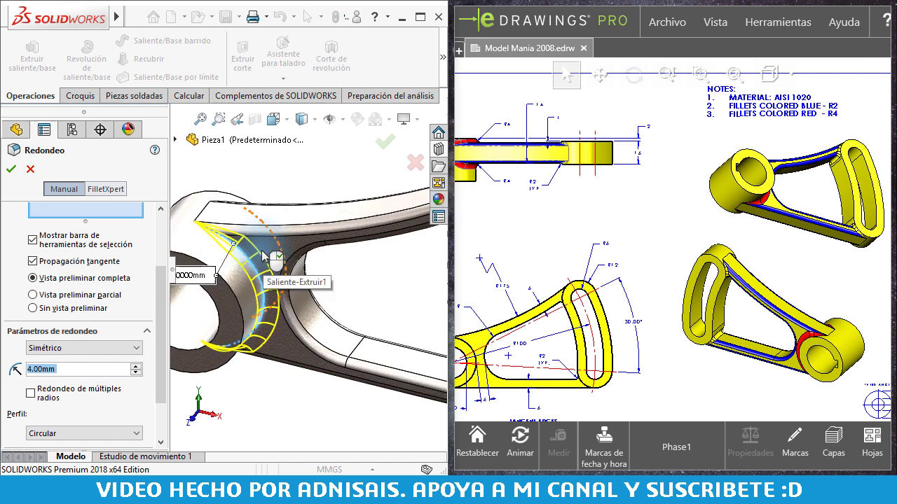
left_click(281, 252)
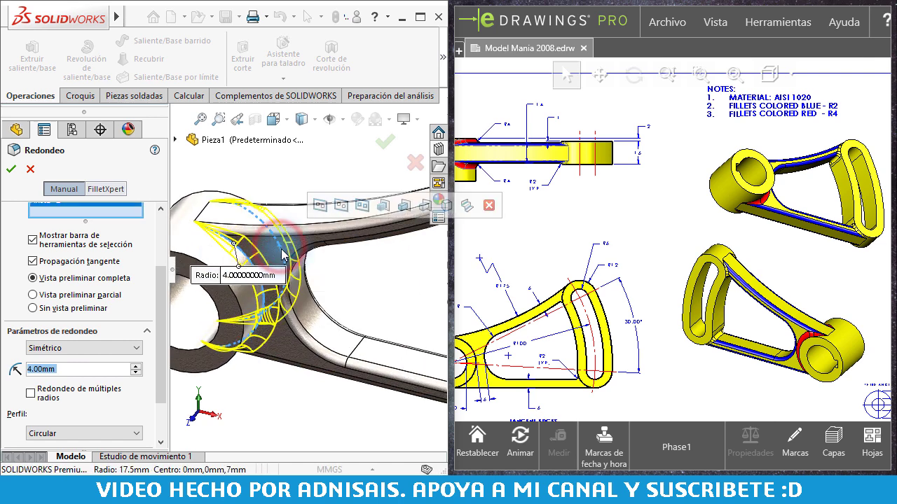
key("Return")
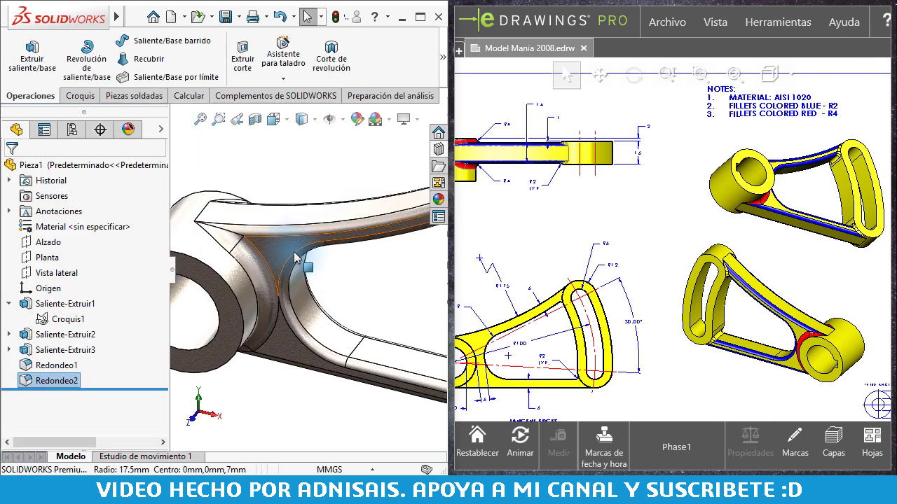
Step: Zoom around the eDrawings reference to check its R2 and R4 fillet notes, then begin another fillet
scroll(295, 257, "up", 5)
scroll(839, 180, "down", 3)
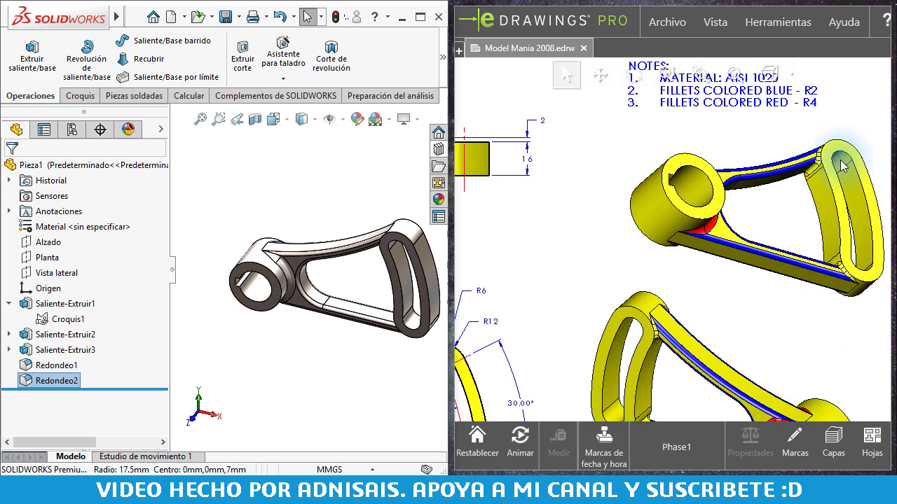
scroll(812, 178, "down", 3)
scroll(804, 171, "up", 3)
scroll(650, 213, "up", 3)
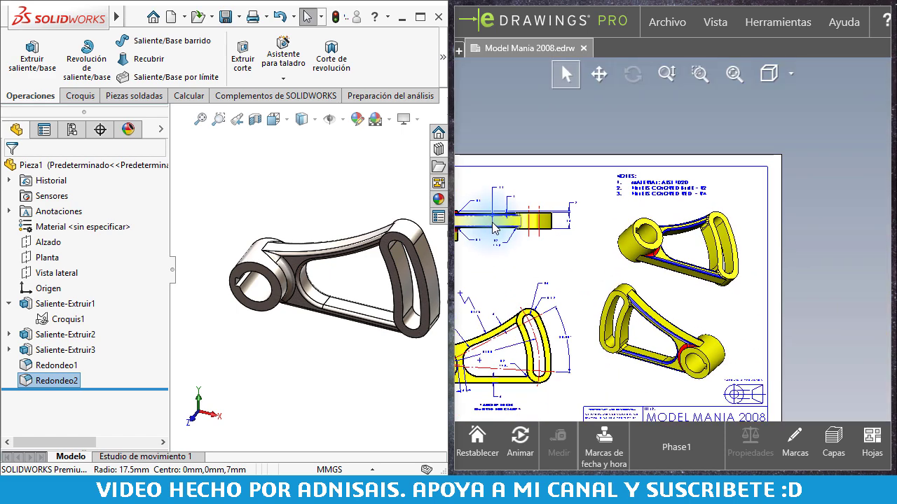
scroll(573, 332, "down", 3)
scroll(573, 332, "down", 3)
scroll(573, 332, "up", 2)
scroll(660, 304, "up", 1)
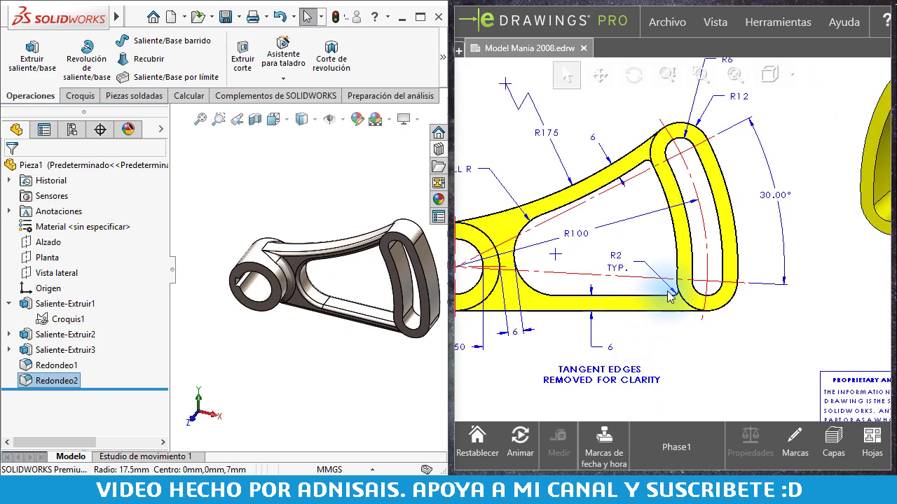
scroll(675, 296, "down", 1)
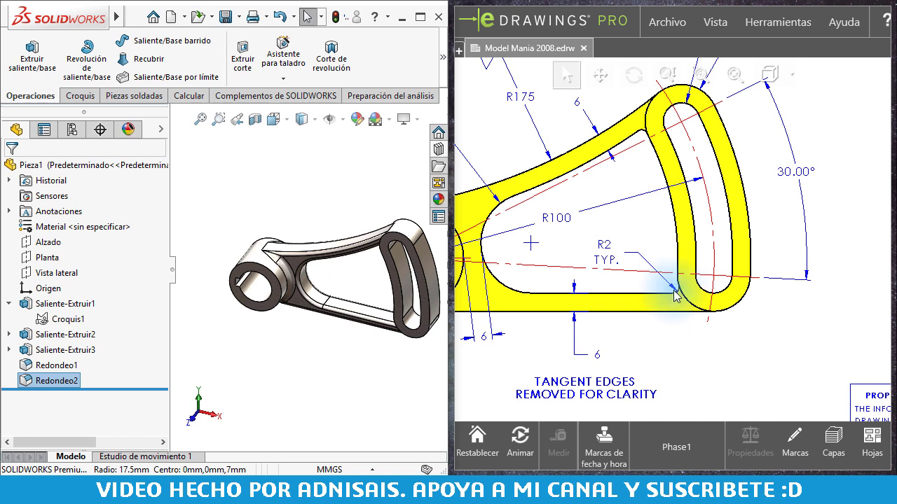
scroll(720, 255, "up", 3)
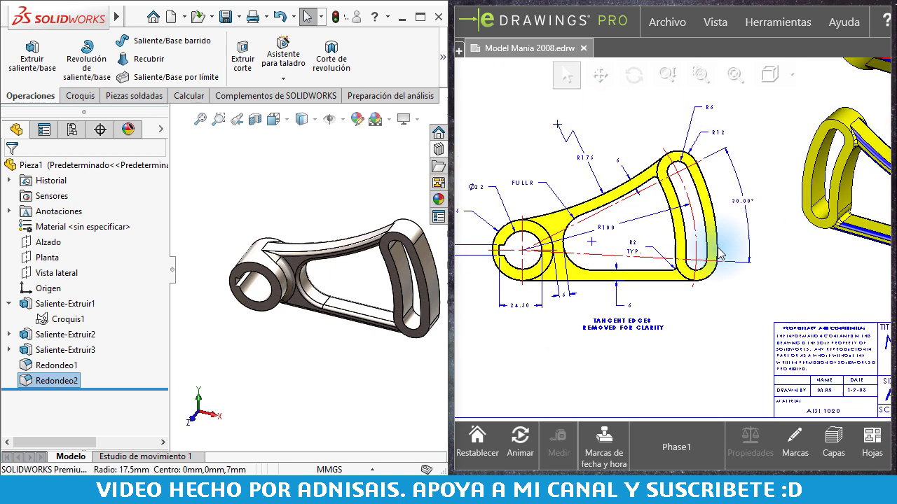
scroll(743, 238, "down", 1)
scroll(771, 217, "down", 1)
scroll(798, 200, "down", 1)
scroll(820, 183, "down", 2)
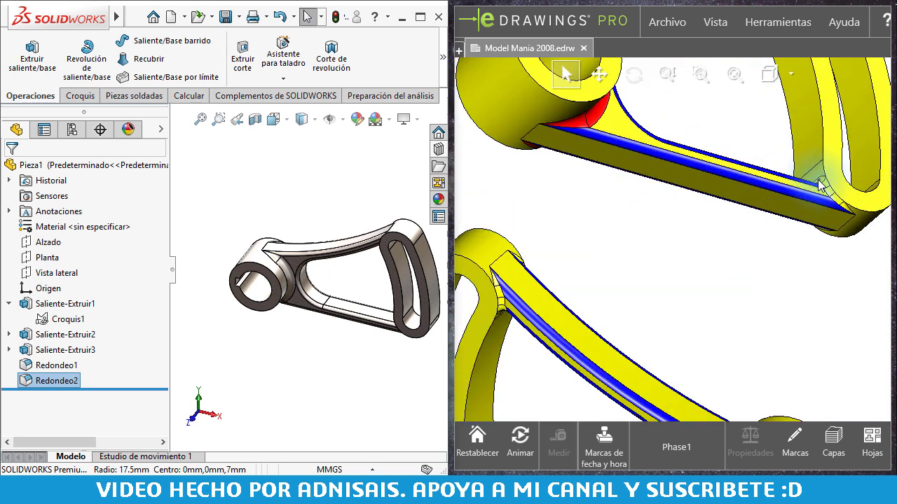
scroll(817, 186, "down", 2)
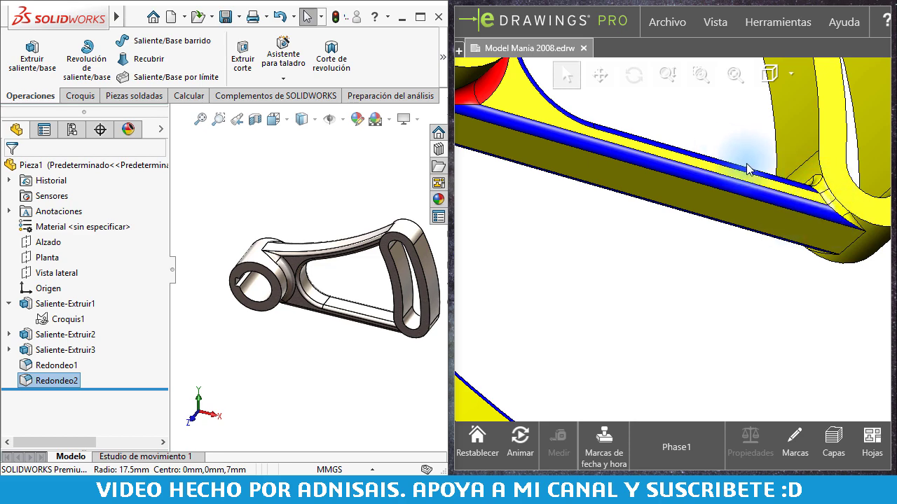
scroll(811, 188, "up", 5)
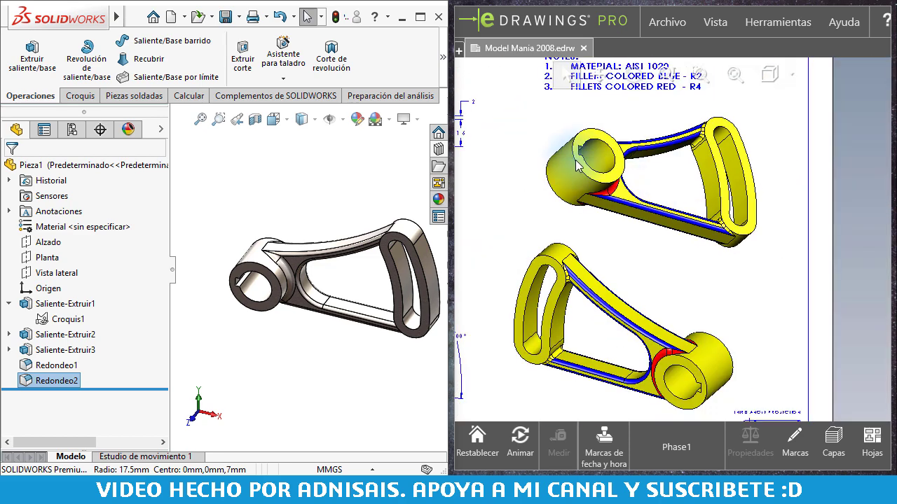
right_click_drag(237, 203, 275, 172)
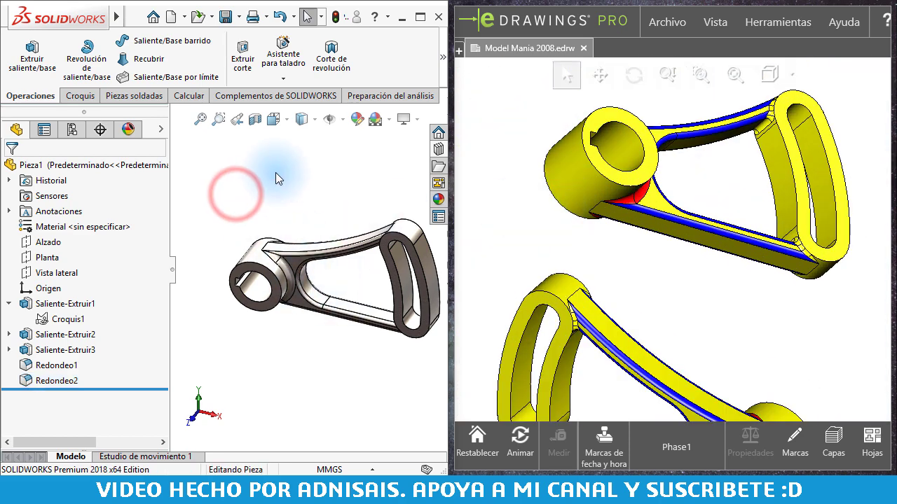
Step: Set the face fillet radius to 2 mm and orbit to the arm's lower bar
scroll(164, 252, "down", 3)
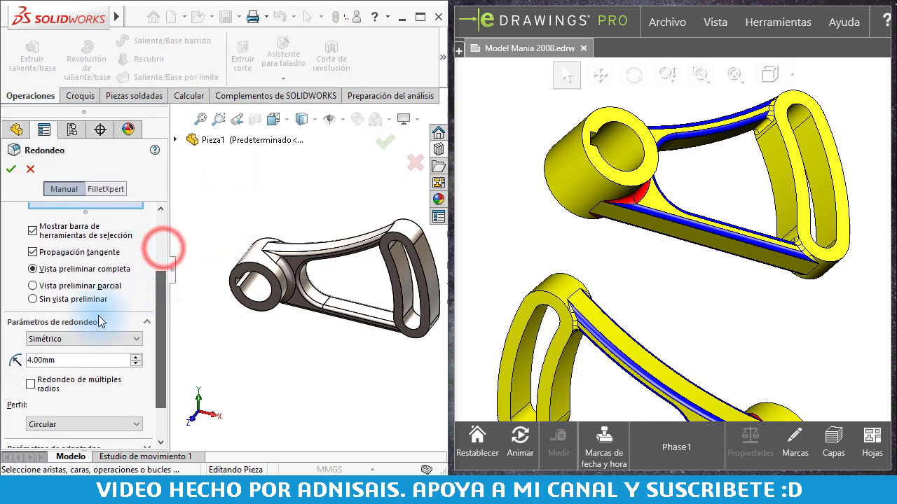
left_click(66, 362)
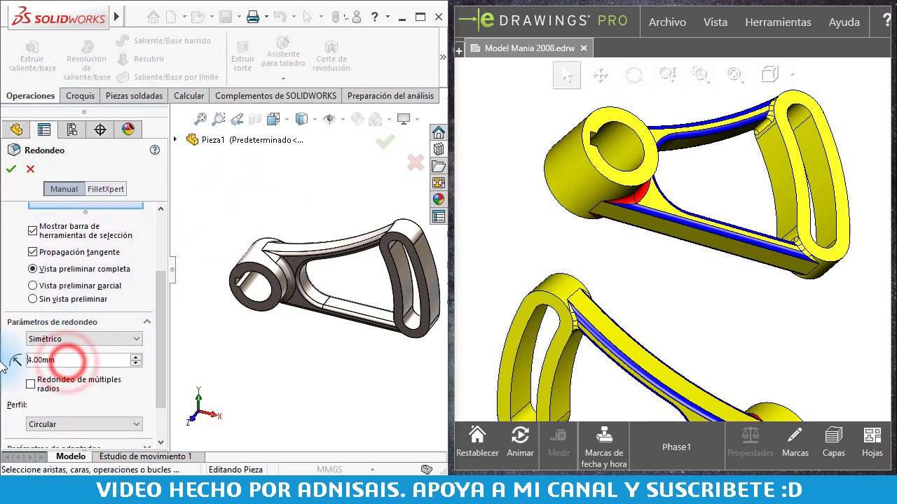
type("2")
scroll(3, 364, "up", 3)
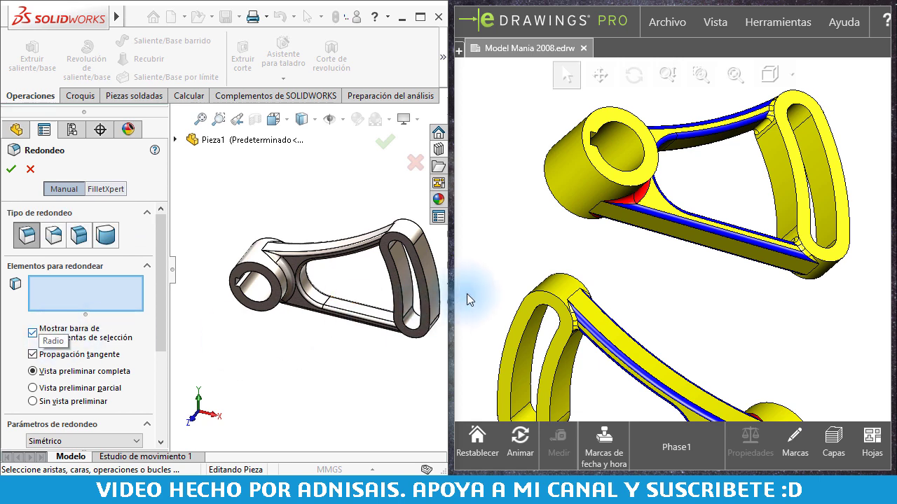
left_click_drag(467, 294, 488, 283)
middle_click_drag(420, 300, 352, 305)
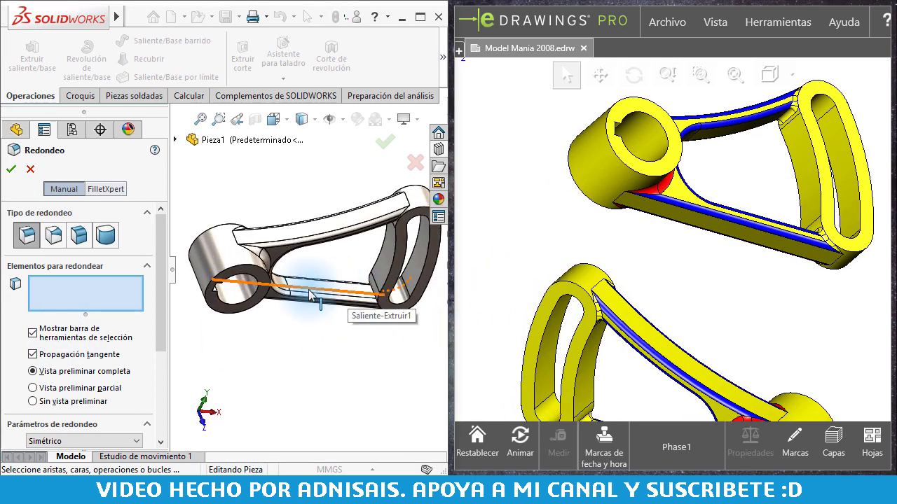
scroll(315, 288, "down", 4)
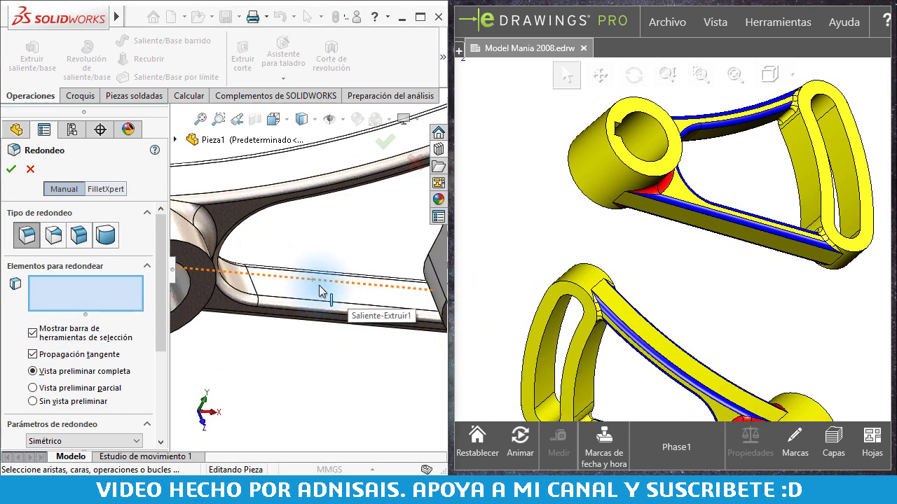
Step: Pick the two lower-bar faces, Cara<1> and Cara<2>, and accept the fillet
left_click(279, 295)
middle_click_drag(310, 226, 343, 191)
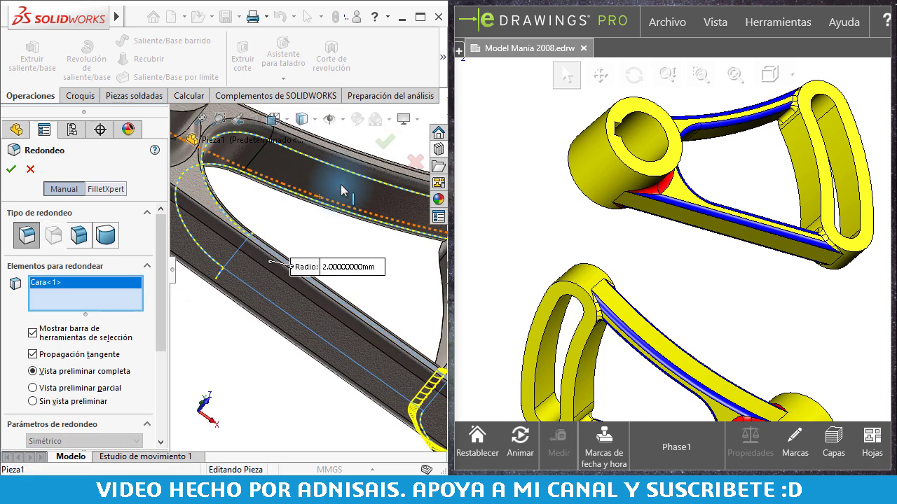
left_click(348, 188)
scroll(348, 188, "up", 3)
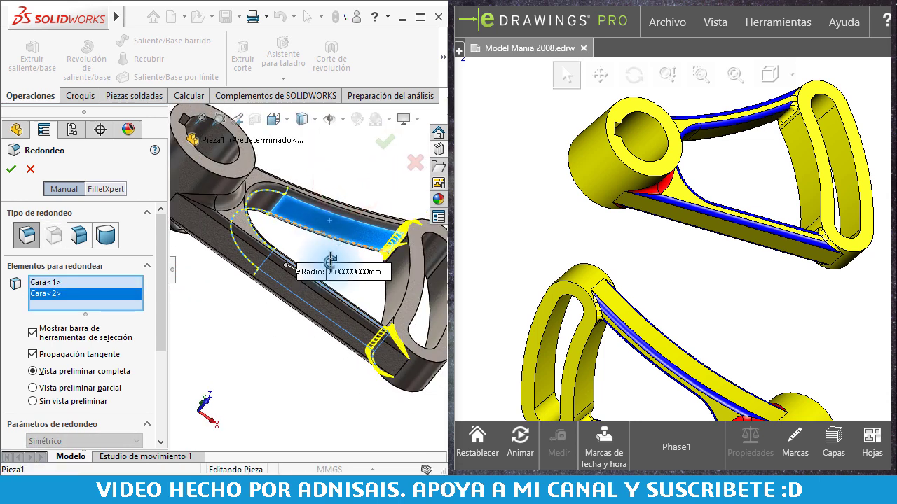
middle_click_drag(330, 266, 297, 327)
left_click(12, 171)
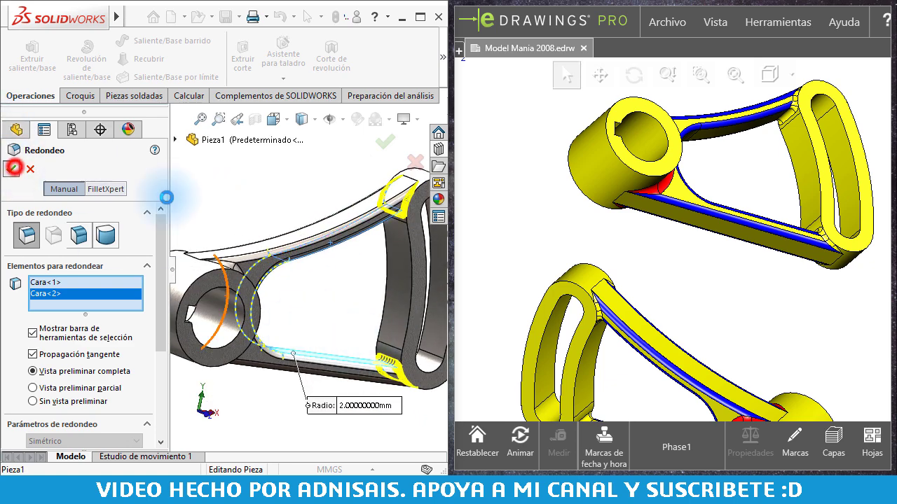
middle_click_drag(248, 200, 309, 304)
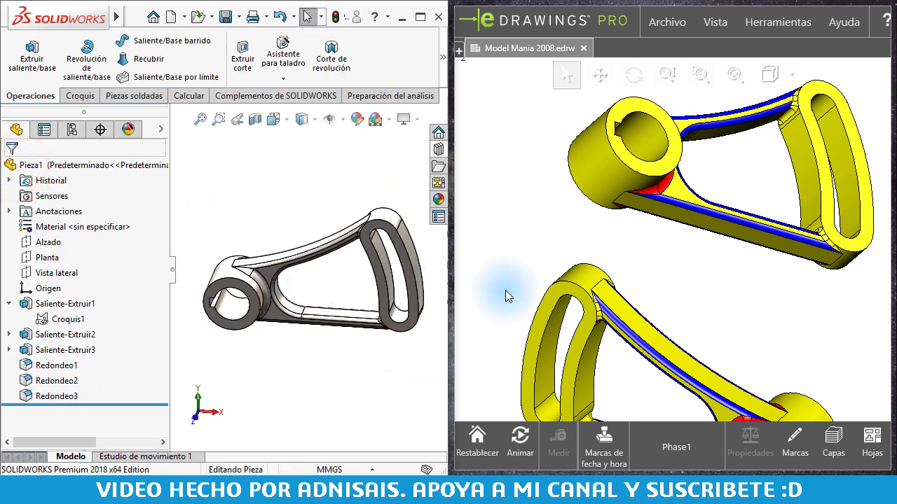
Step: Switch eDrawings to the Phase2 sheet and zoom into the PHASE 2 CHANGES notes
scroll(720, 257, "up", 2)
scroll(721, 257, "up", 2)
scroll(751, 235, "up", 2)
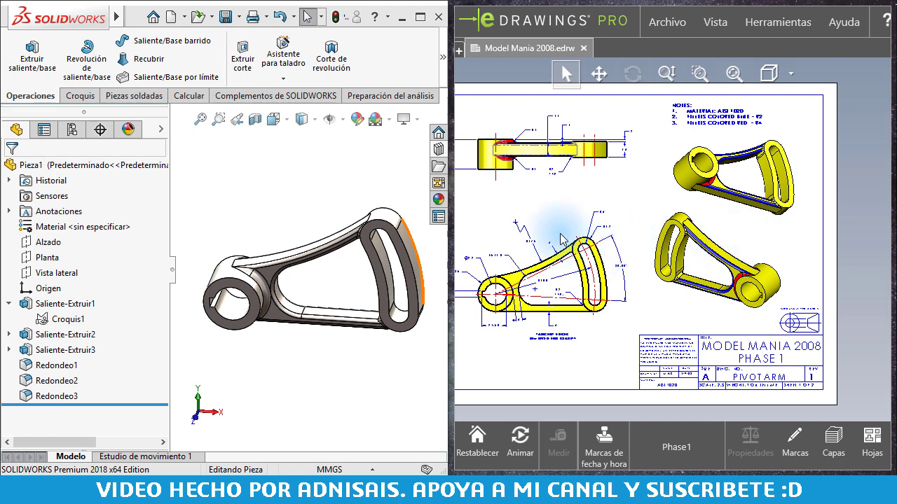
left_click(872, 437)
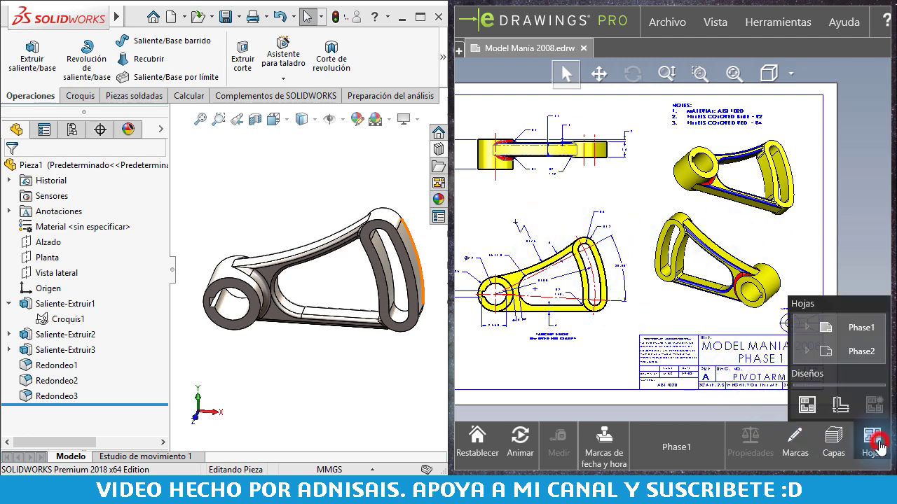
left_click(842, 352)
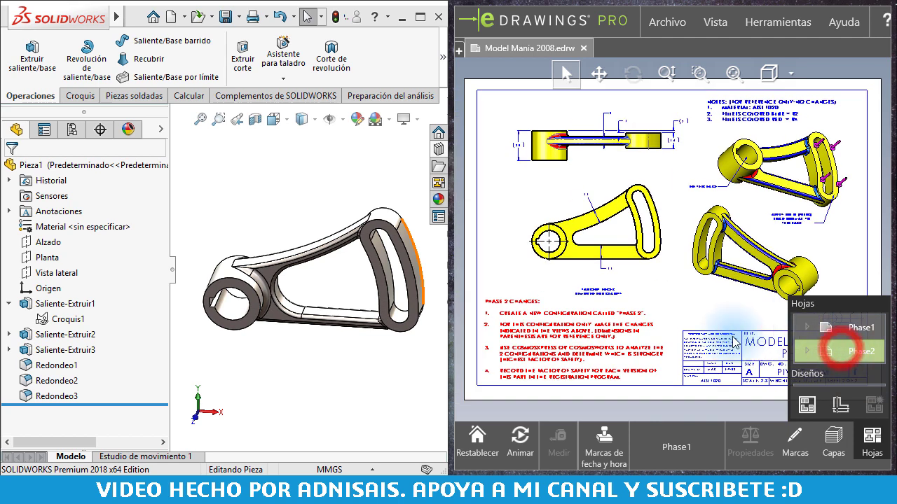
left_click(682, 305)
scroll(583, 240, "down", 1)
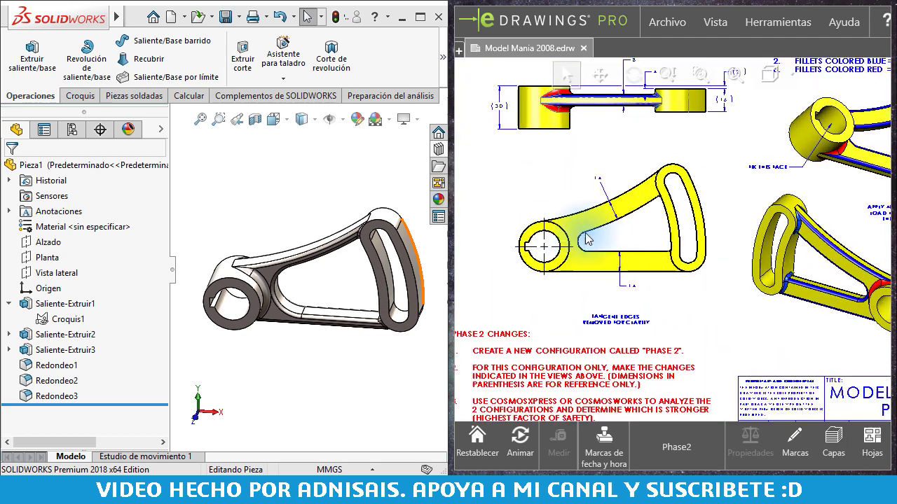
scroll(601, 266, "down", 1)
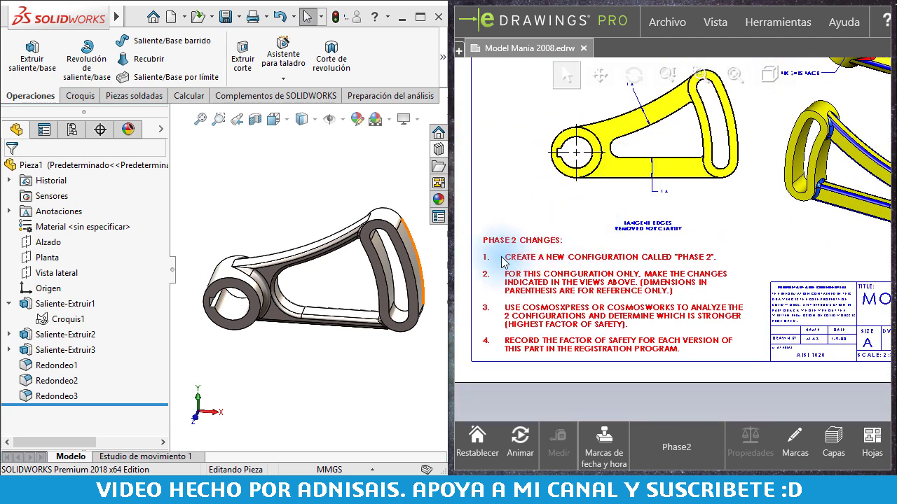
scroll(502, 261, "down", 1)
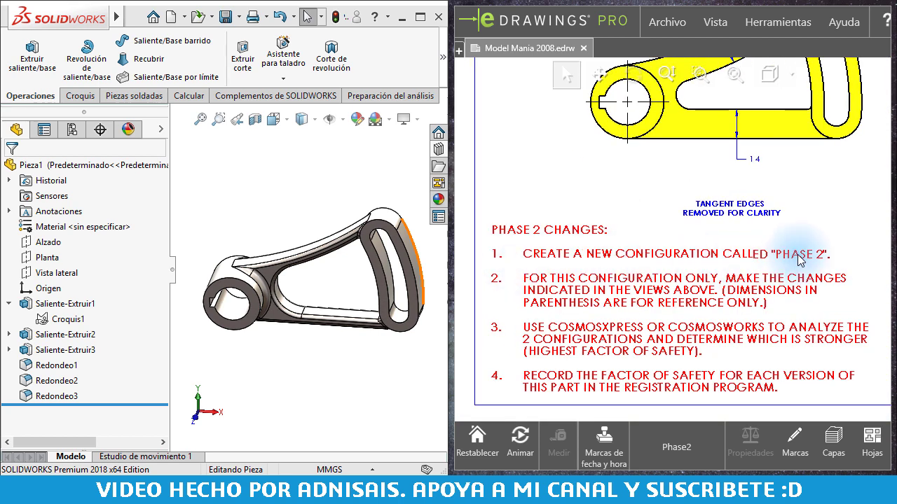
Step: Add a configuration named 'Fase 2' under Pieza1 Configuraciones in the ConfigurationManager
left_click(71, 129)
right_click(52, 177)
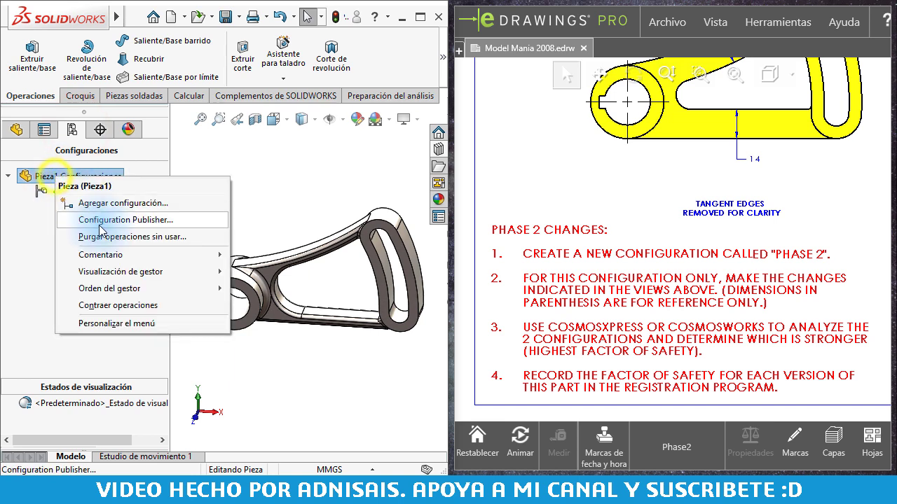
left_click(105, 202)
type("Fase 2")
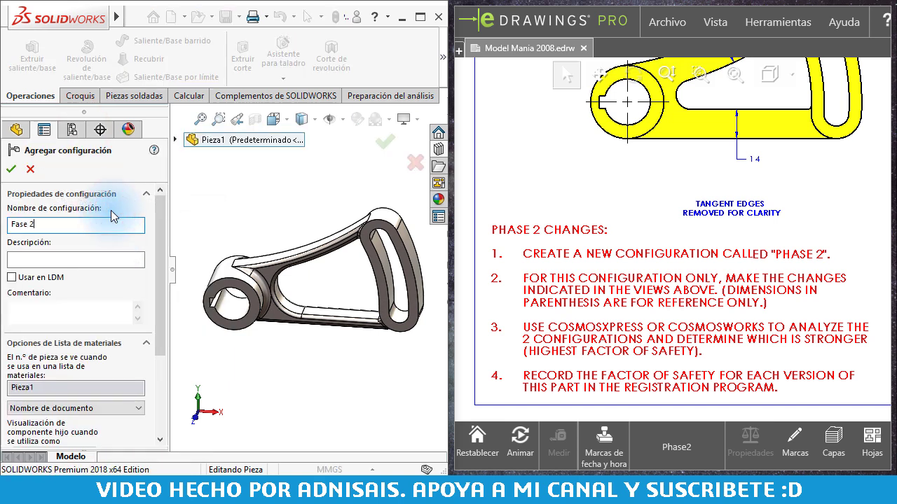
key("Return")
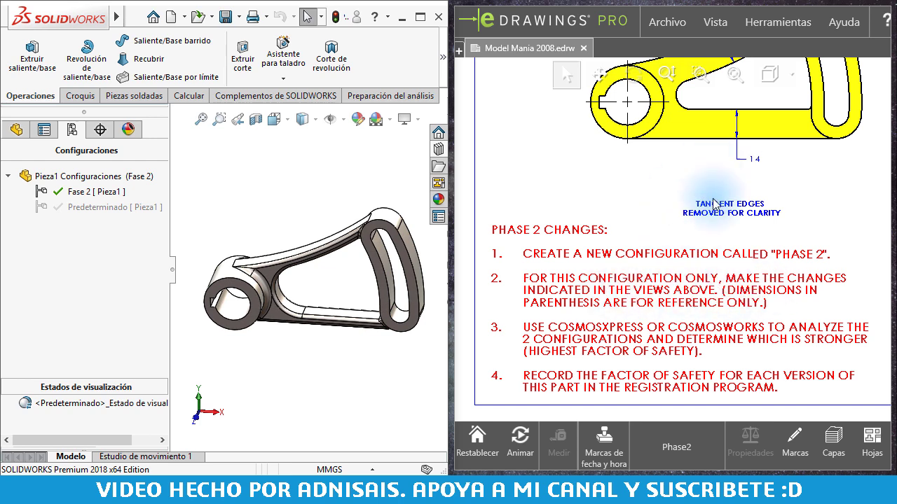
middle_click_drag(774, 195, 718, 207)
scroll(718, 206, "down", 1)
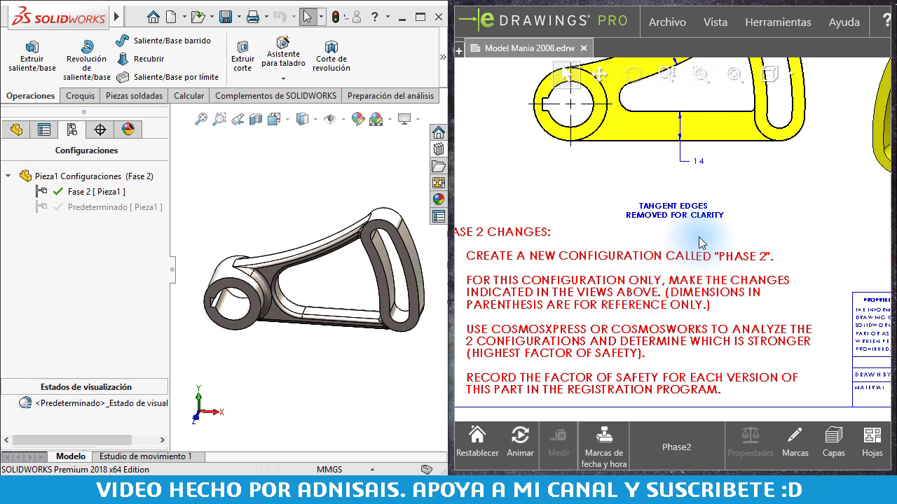
Step: In a normal view, change the first 6 mm web dimension to 14 mm, this configuration only
scroll(700, 242, "up", 5)
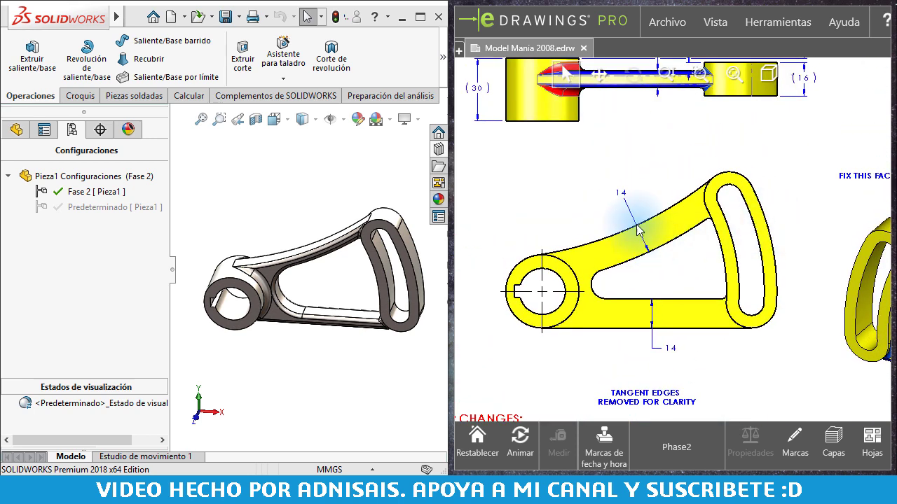
left_click(270, 275)
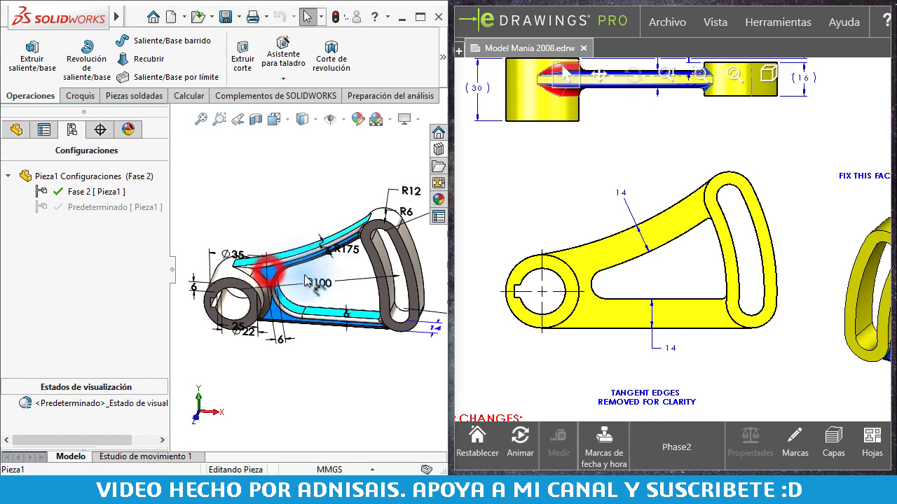
key("ctrl+8")
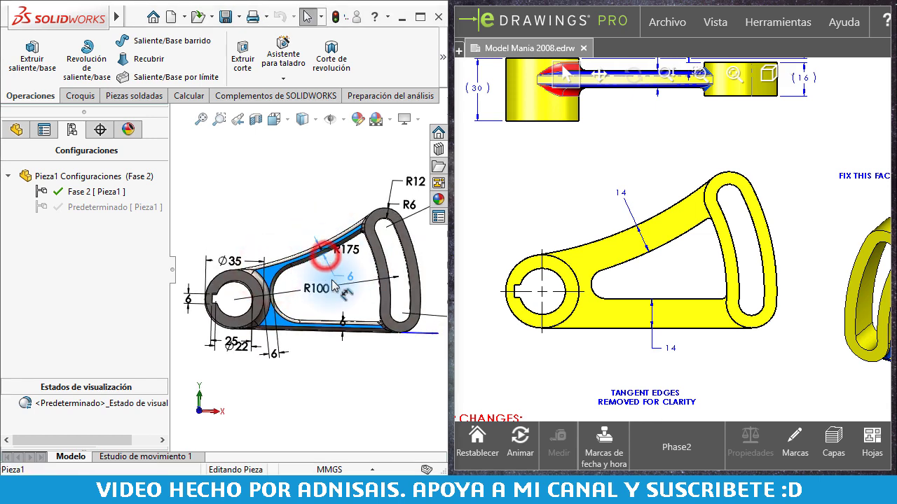
left_click(324, 258)
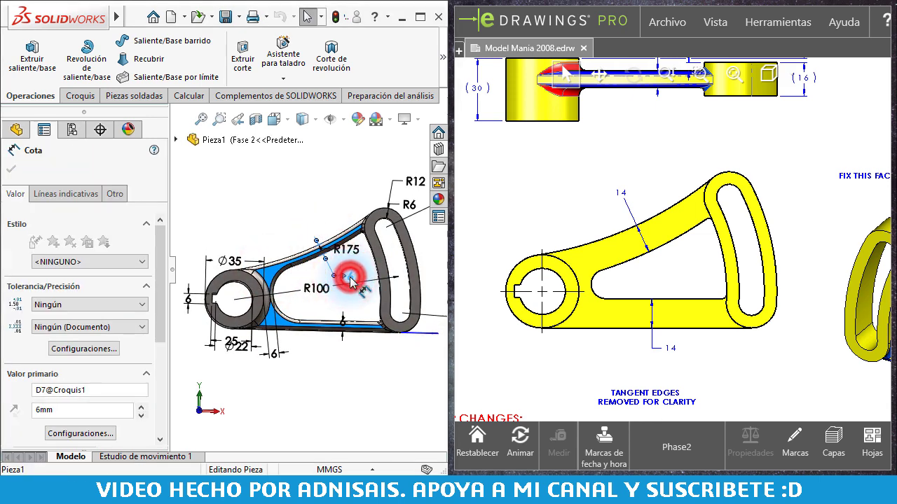
double_click(349, 279)
type("14")
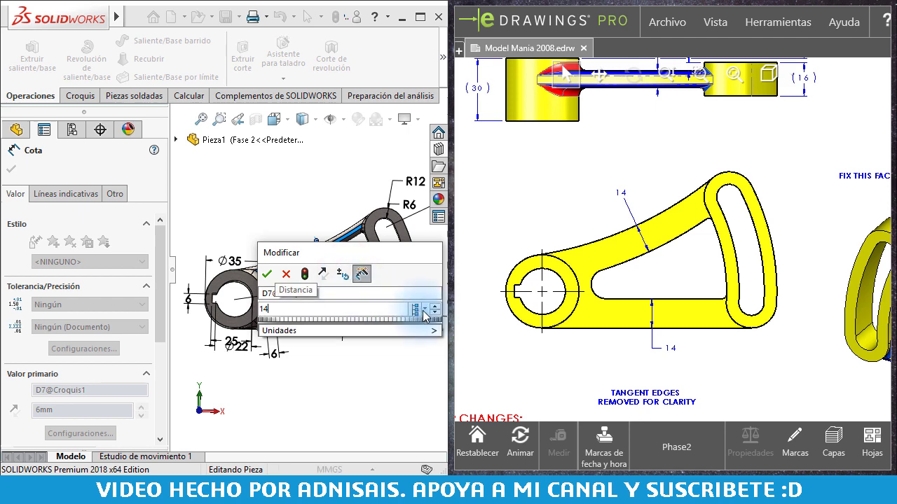
left_click(425, 311)
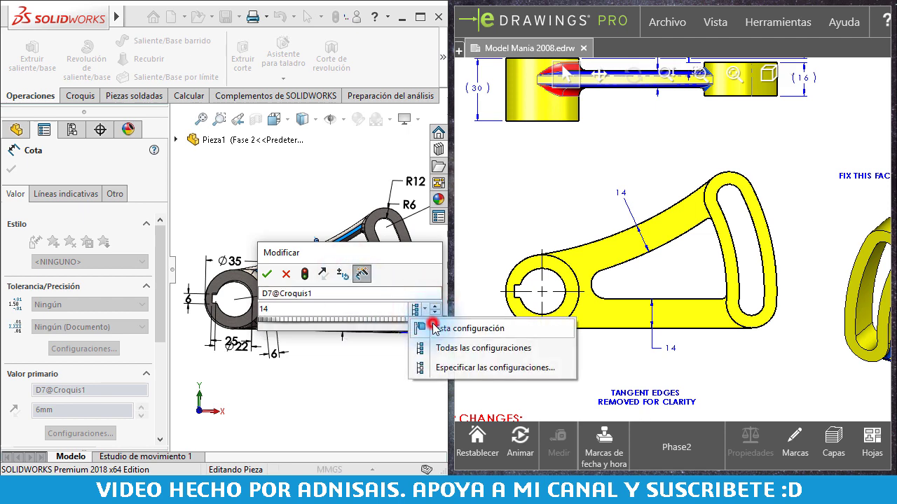
left_click(434, 328)
left_click(268, 280)
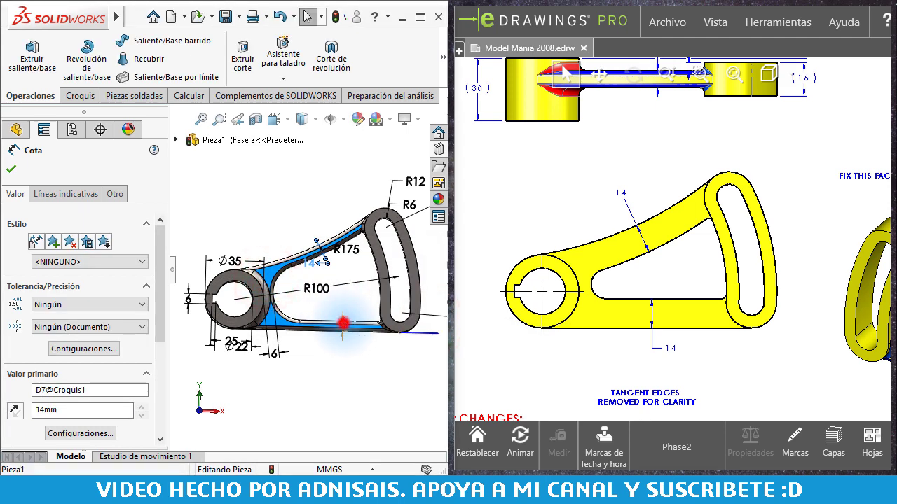
Step: Change the second 6 mm web dimension to 14 mm, this configuration only
double_click(341, 321)
type("14")
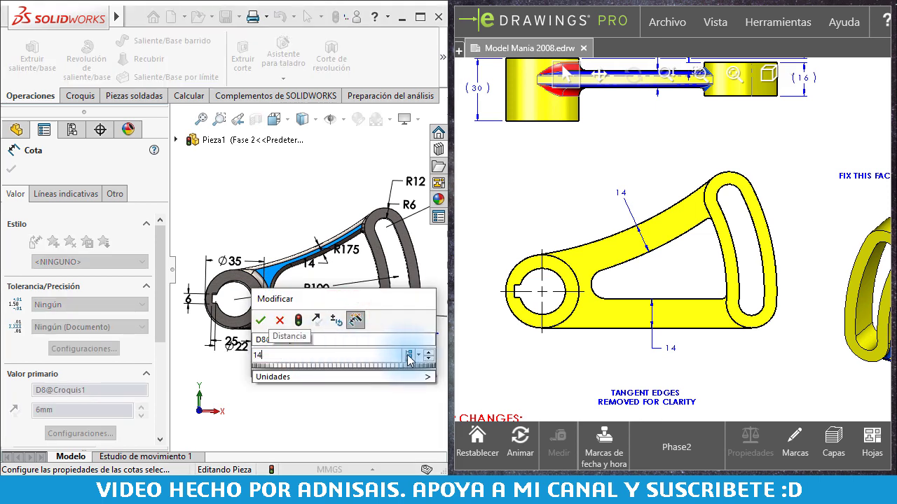
left_click(418, 356)
left_click(431, 374)
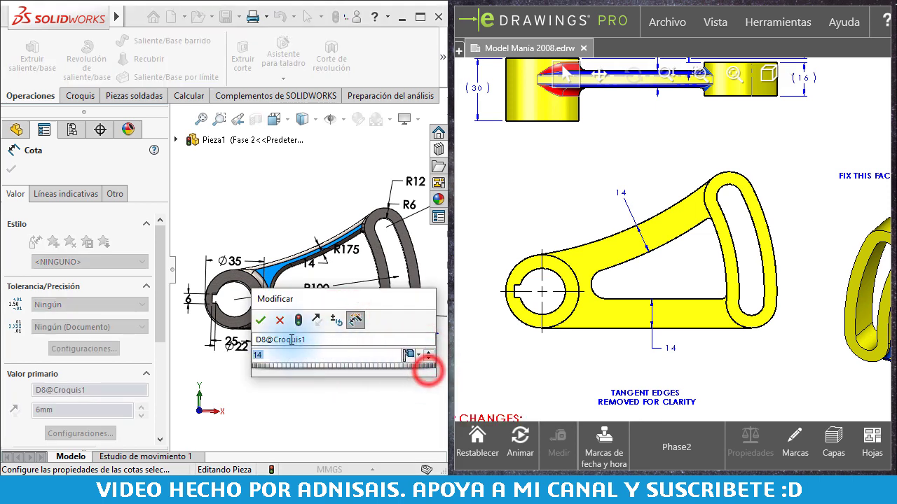
left_click(259, 321)
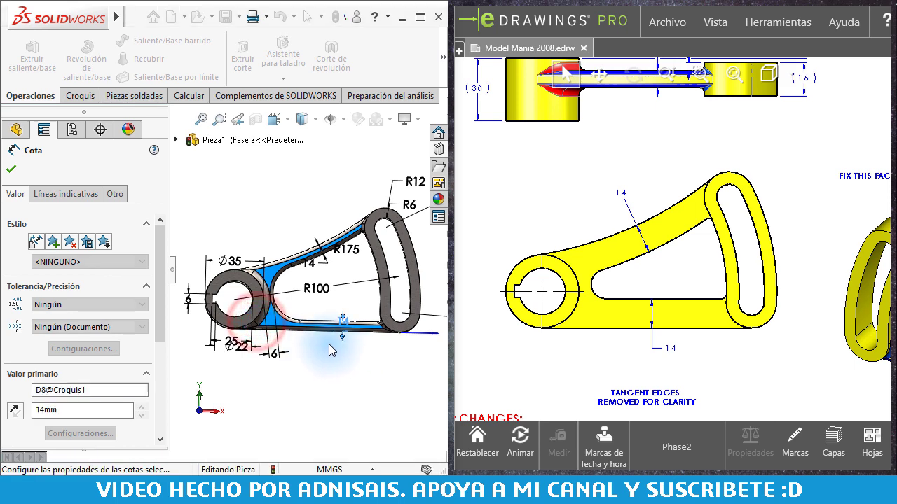
Step: Change Saliente-Extruir1's depth D1 from 14 mm to 8 mm for this configuration only
left_click(330, 350)
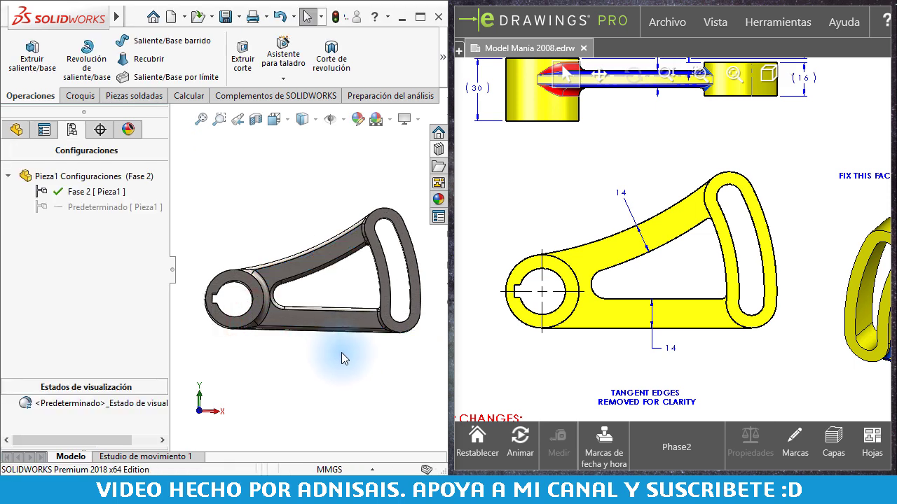
middle_click_drag(696, 239, 791, 274)
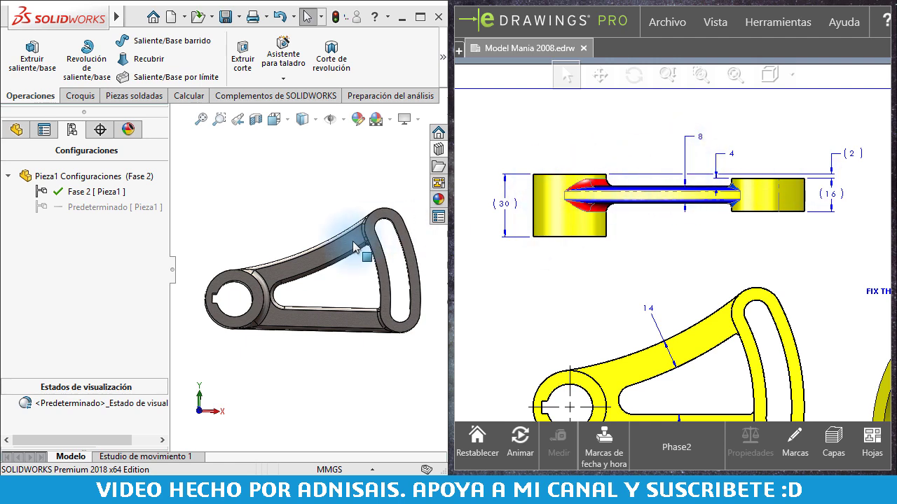
mouse_move(320, 280)
middle_mouse_down()
mouse_move(312, 256)
mouse_move(351, 294)
middle_mouse_up()
scroll(312, 252, "up", 3)
double_click(312, 252)
scroll(380, 324, "up", 3)
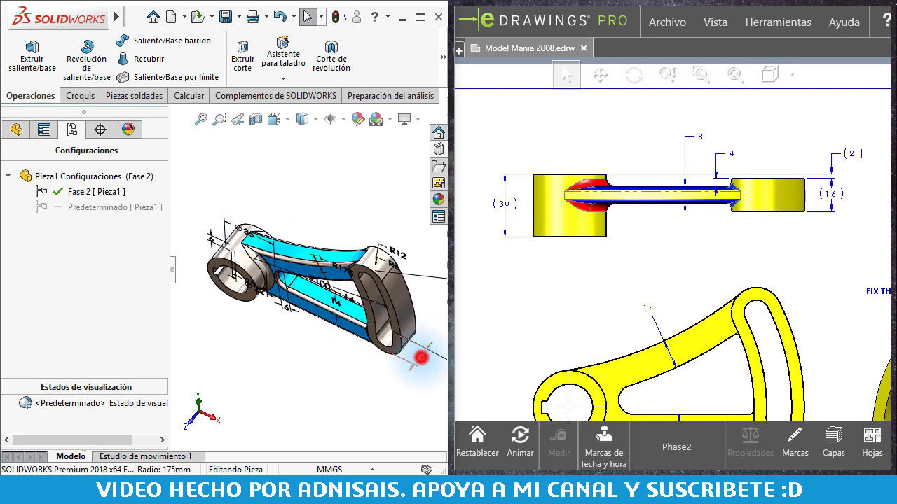
double_click(421, 357)
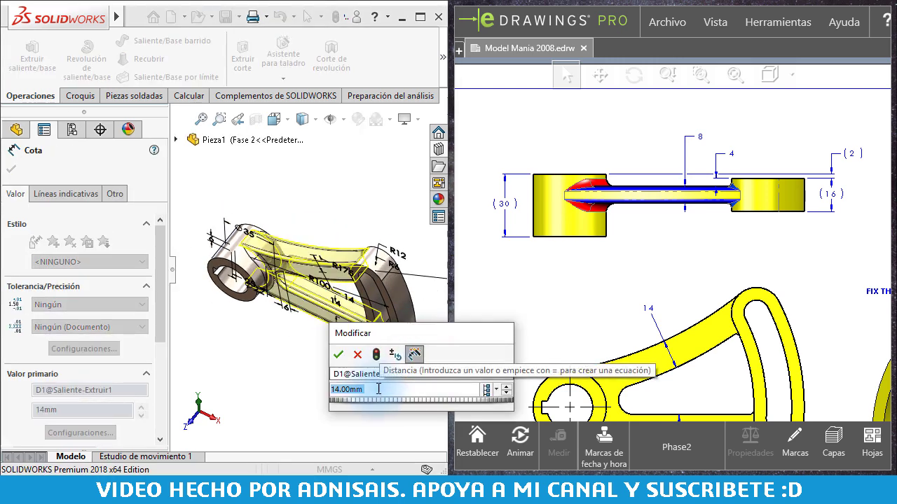
type("8")
left_click(496, 389)
left_click(497, 408)
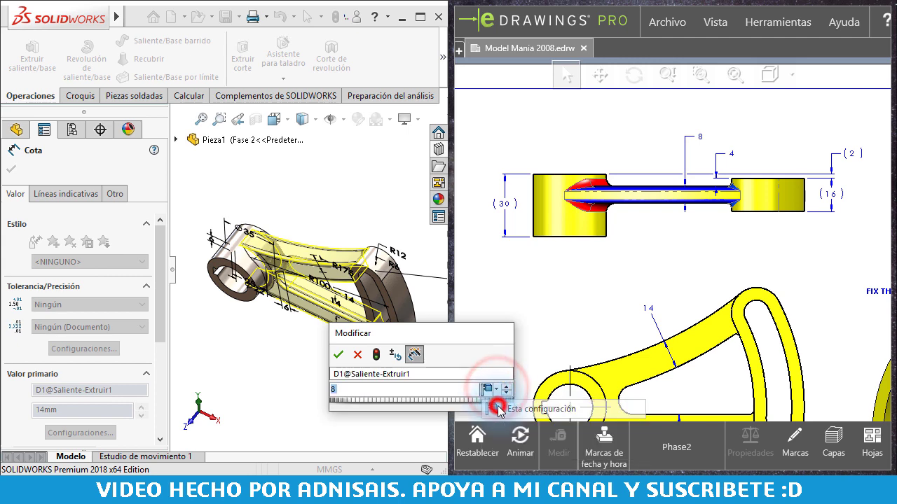
left_click(341, 357)
left_click(310, 362)
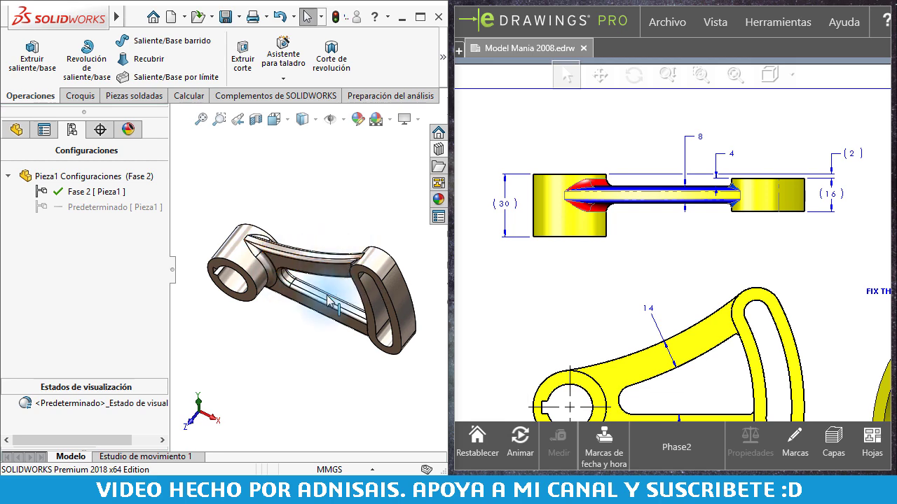
mouse_move(326, 281)
middle_mouse_down()
mouse_move(363, 260)
mouse_move(309, 266)
mouse_move(340, 240)
mouse_move(313, 280)
mouse_move(301, 275)
middle_mouse_up()
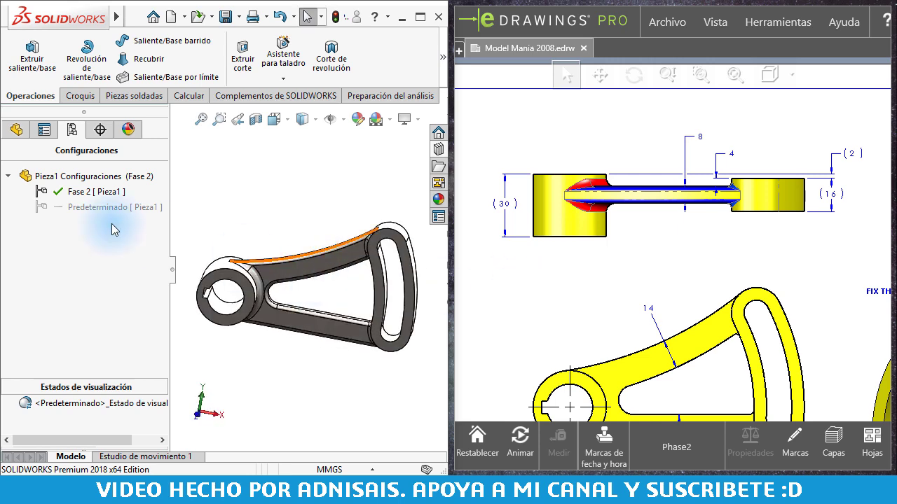
scroll(628, 282, "up", 2)
scroll(594, 224, "up", 1)
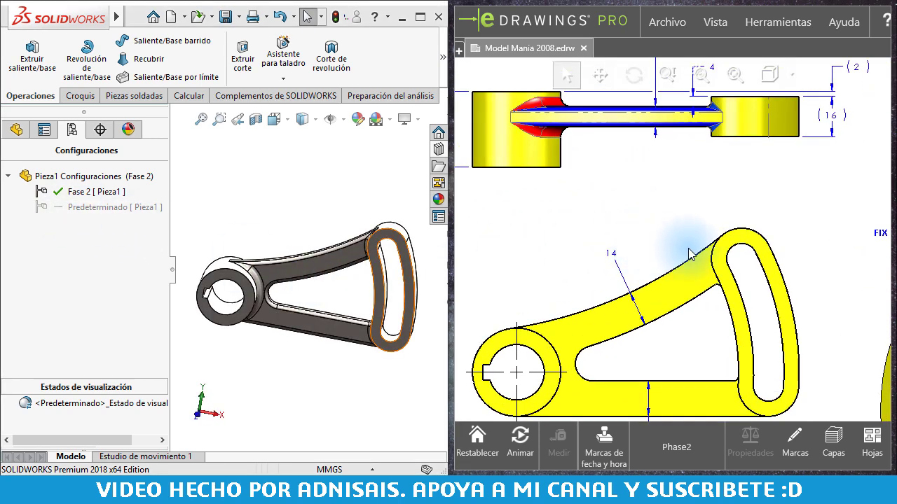
scroll(596, 240, "up", 1)
scroll(699, 255, "up", 1)
scroll(699, 255, "down", 1)
scroll(694, 270, "down", 1)
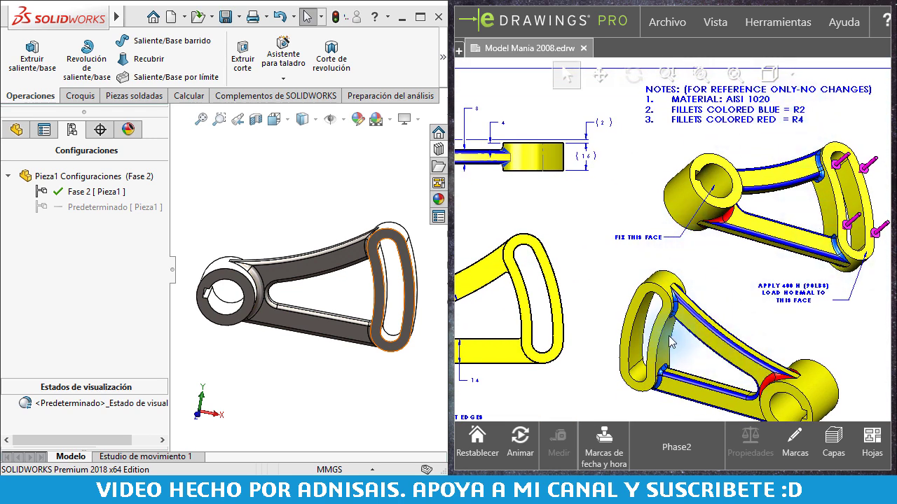
scroll(671, 342, "up", 2)
scroll(525, 289, "down", 1)
scroll(571, 269, "down", 1)
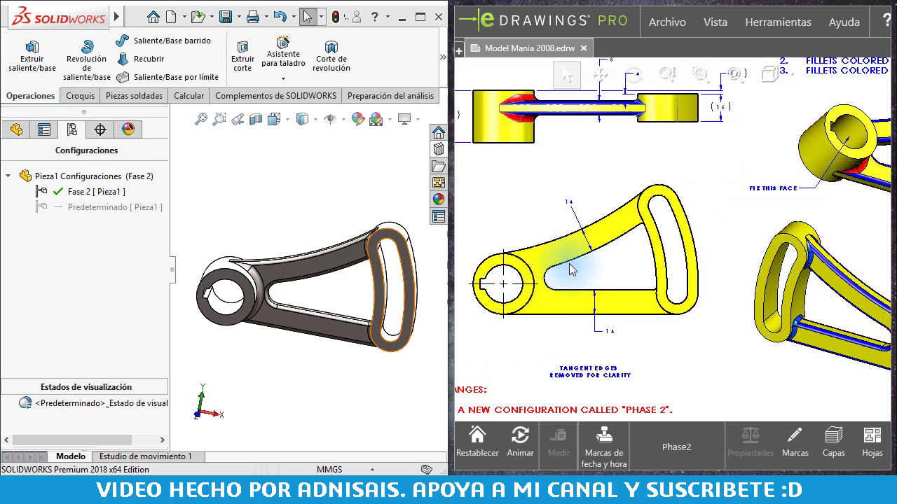
scroll(582, 263, "up", 1)
scroll(501, 252, "down", 1)
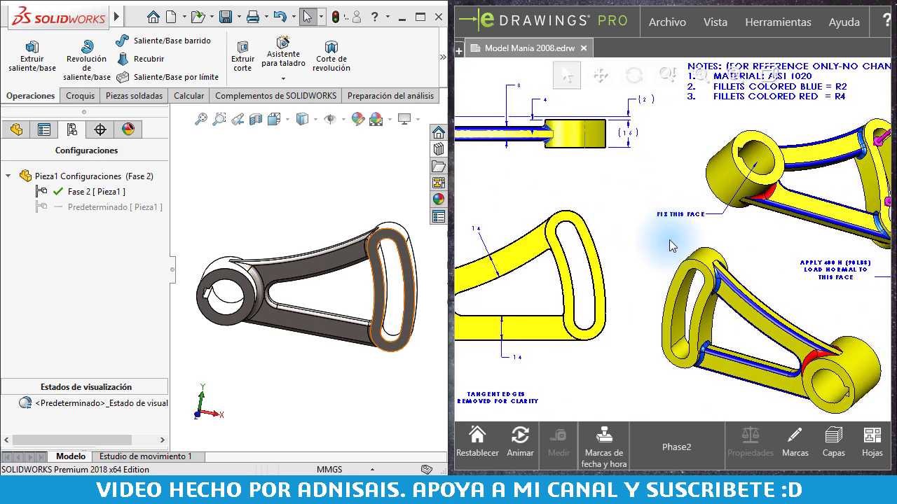
scroll(561, 63, "up", 1)
scroll(696, 176, "down", 1)
scroll(587, 348, "down", 1)
scroll(587, 348, "down", 1)
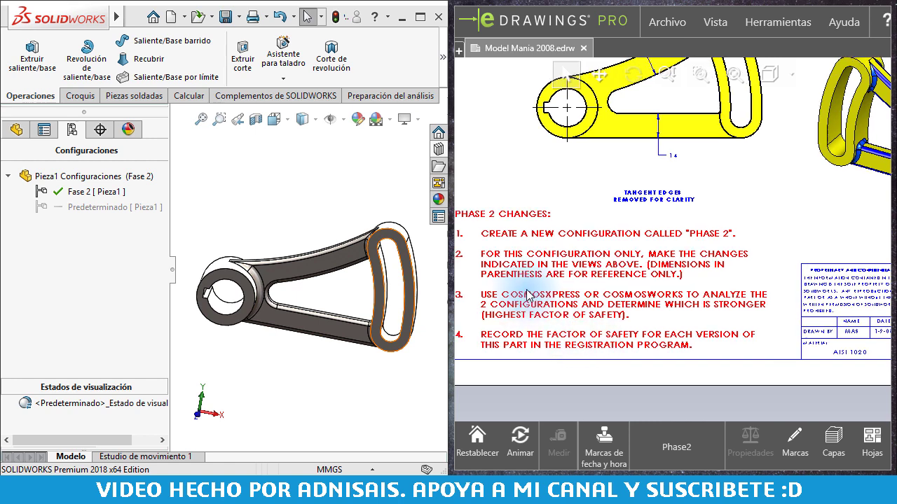
scroll(535, 293, "up", 1)
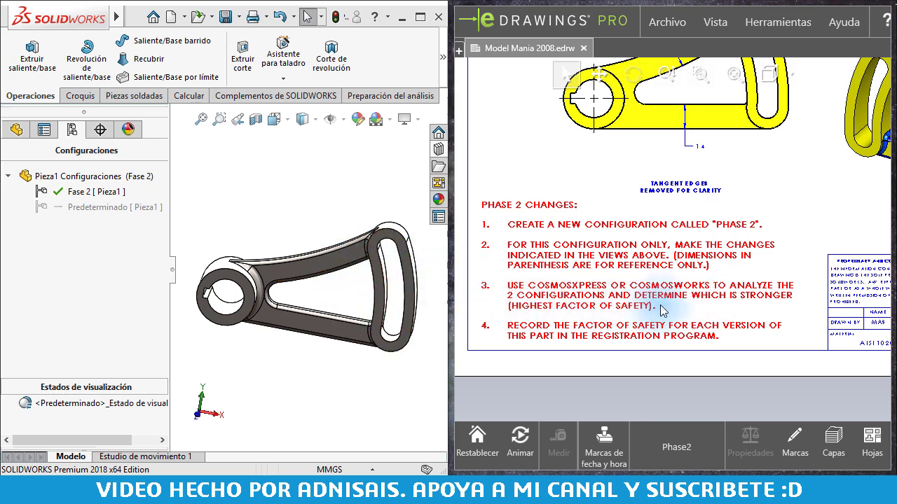
scroll(821, 150, "down", 3)
scroll(709, 291, "up", 3)
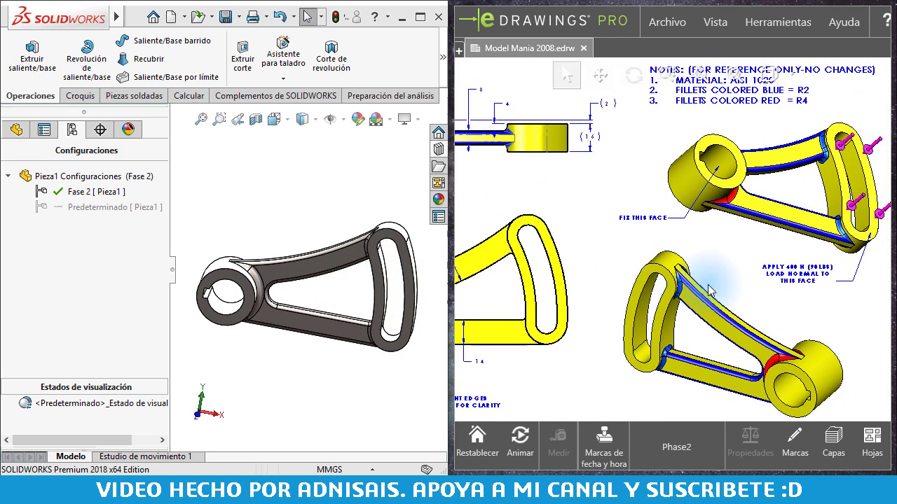
scroll(704, 198, "up", 2)
scroll(735, 156, "down", 2)
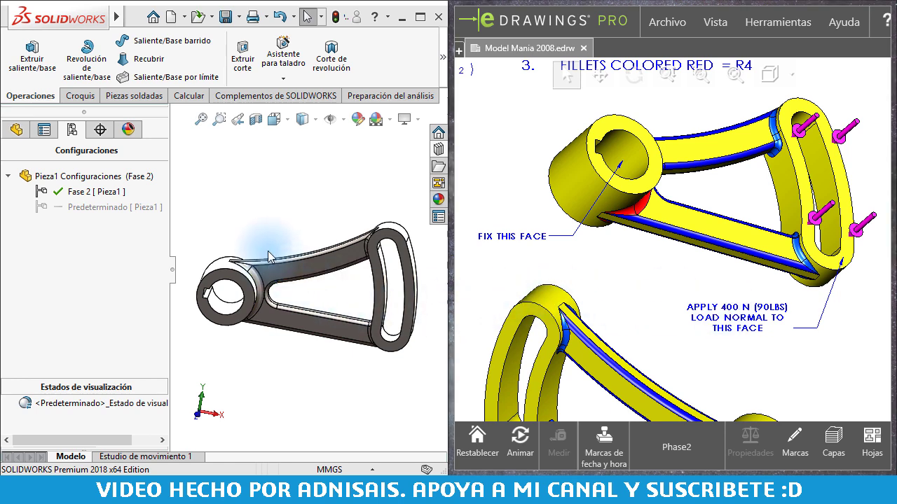
Step: Activate the Predeterminado configuration and orbit to view the arm's top
left_click(47, 207)
double_click(47, 208)
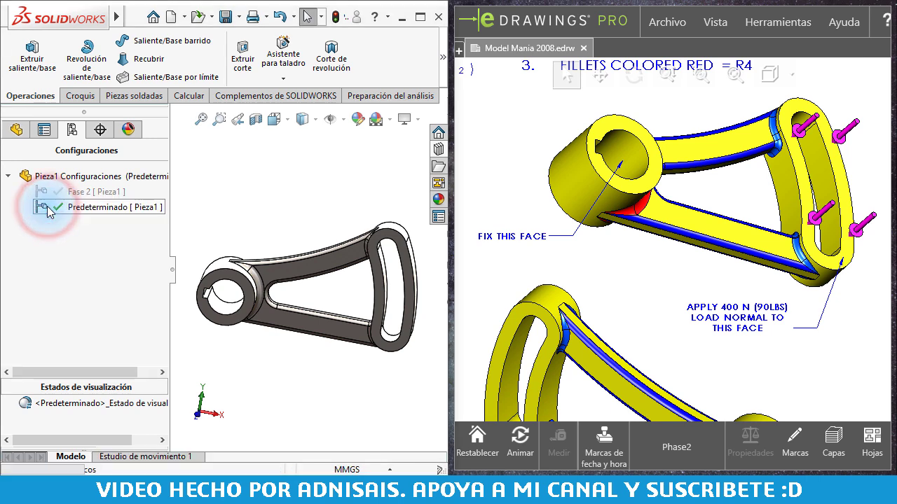
mouse_move(200, 256)
middle_mouse_down()
mouse_move(174, 288)
mouse_move(259, 279)
middle_mouse_up()
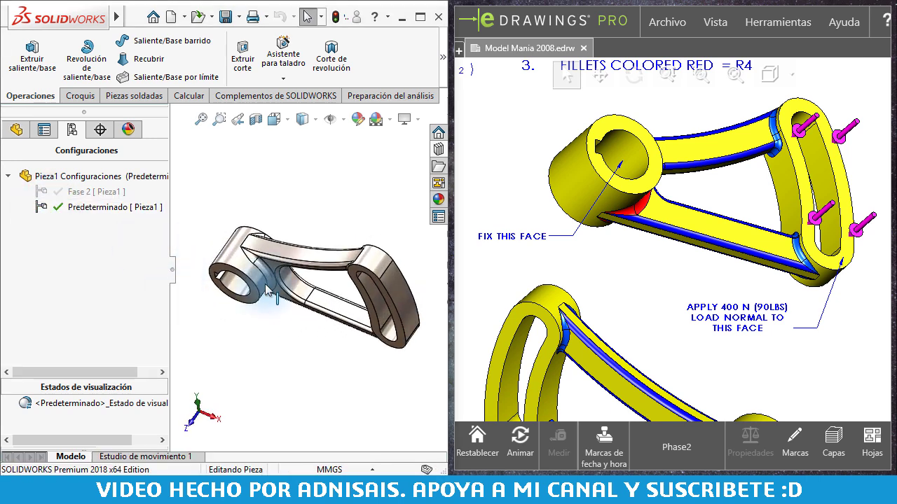
key("ctrl+1")
Step: Activate Fase 2 to inspect the thinner arm, then switch back to Predeterminado
left_click(59, 208)
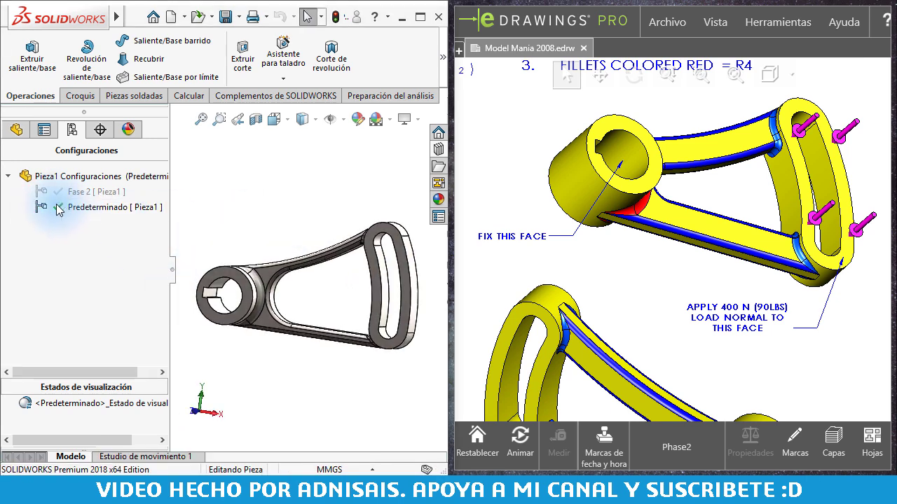
double_click(50, 191)
mouse_move(310, 251)
middle_mouse_down()
mouse_move(330, 280)
mouse_move(321, 343)
mouse_move(293, 258)
middle_mouse_up()
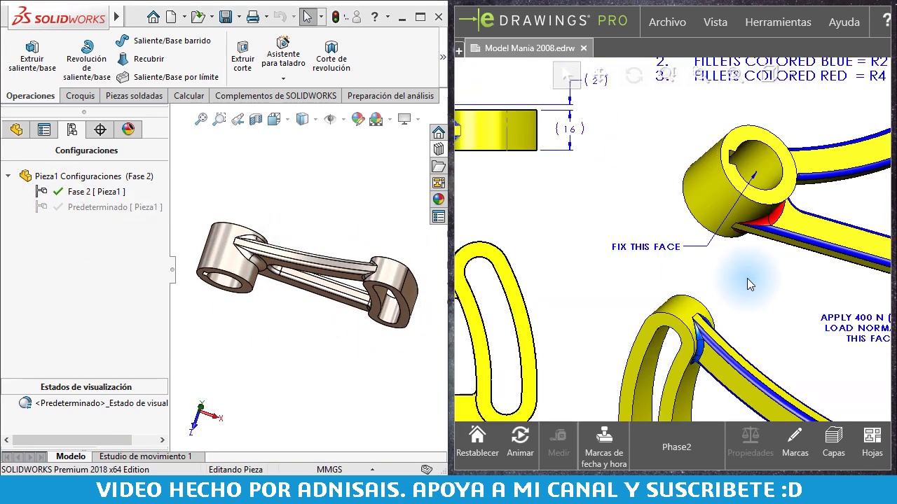
middle_click_drag(598, 267, 805, 281)
mouse_move(658, 247)
middle_mouse_down()
mouse_move(690, 259)
mouse_move(713, 228)
middle_mouse_up()
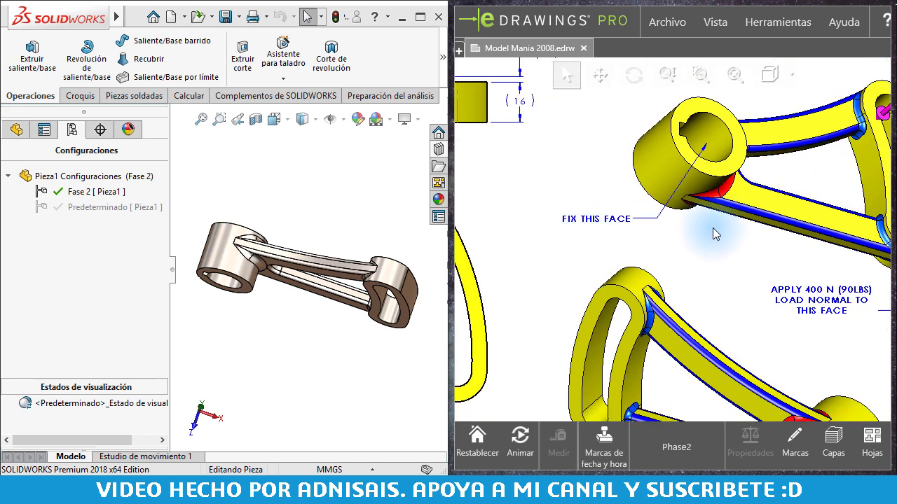
middle_click_drag(350, 267, 326, 238)
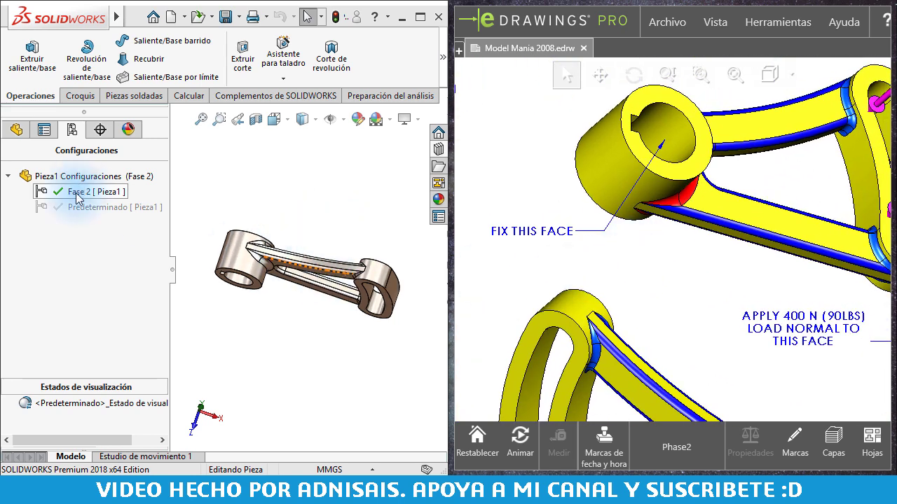
double_click(46, 207)
middle_click_drag(283, 258, 310, 205)
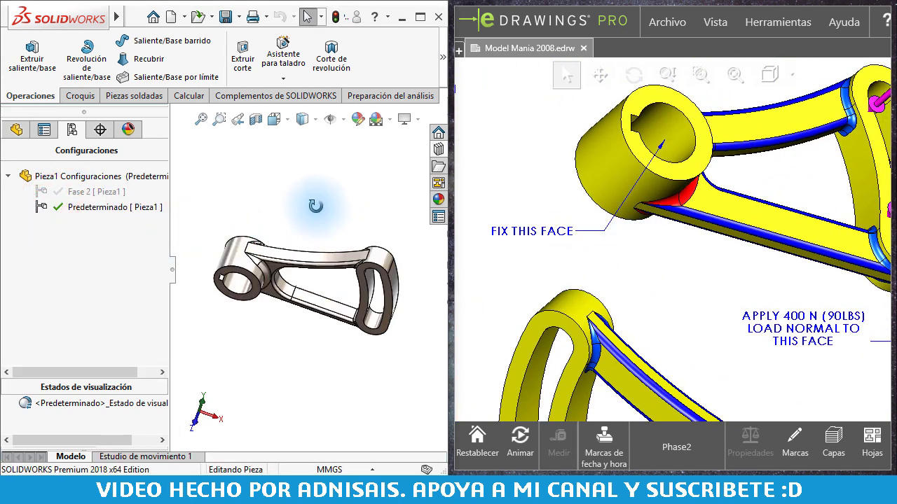
Step: Launch SimulationXpress from the Calcular tab and advance to the fixtures step
left_click(181, 101)
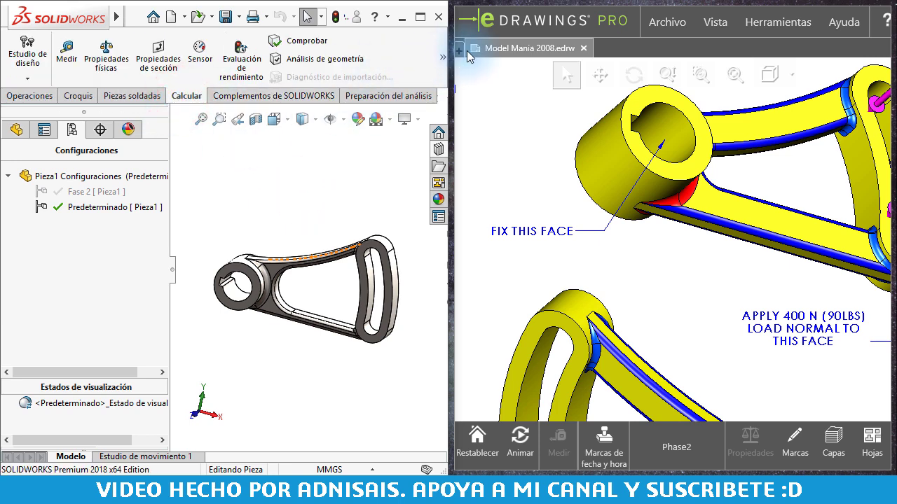
left_click(443, 58)
left_click(96, 173)
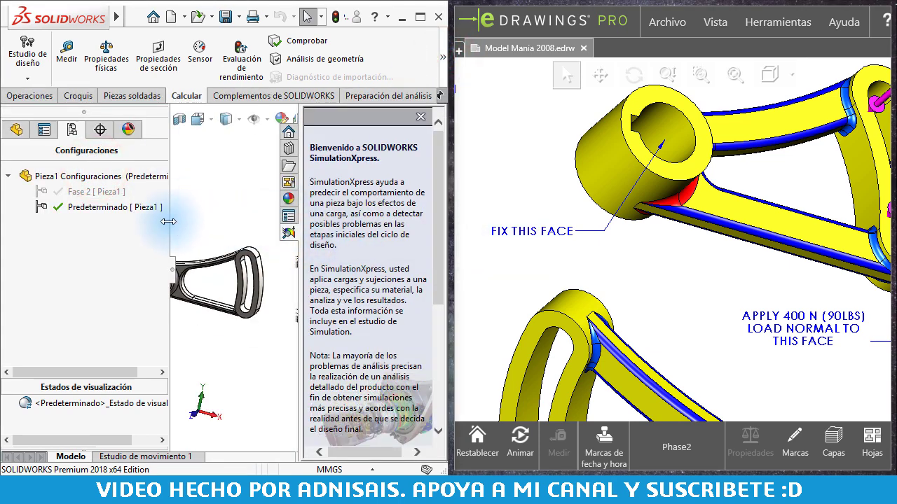
left_click_drag(168, 221, 126, 221)
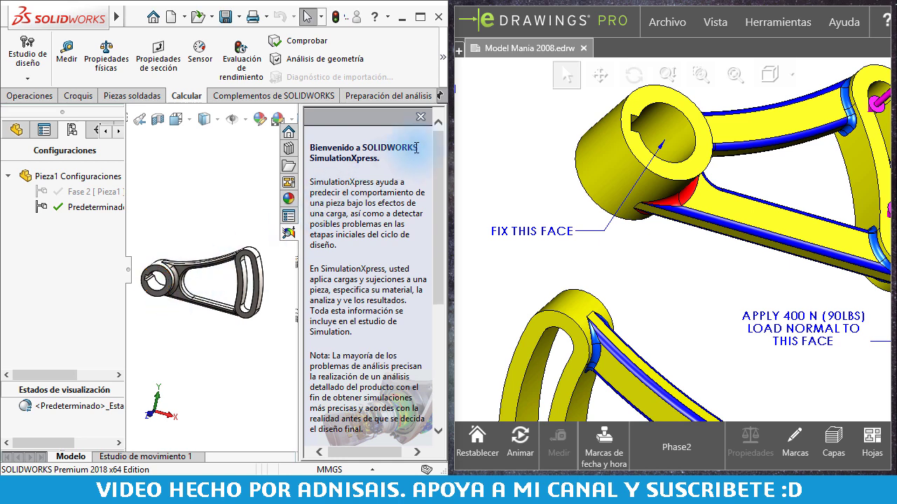
scroll(440, 139, "down", 5)
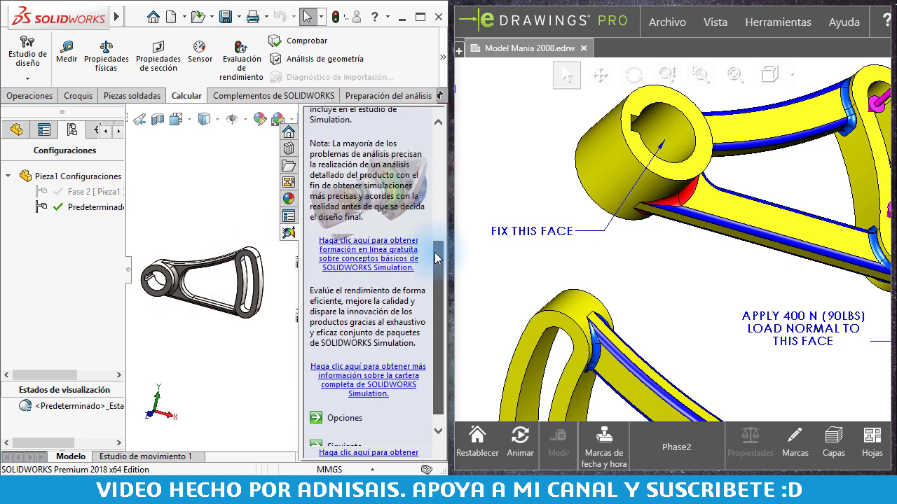
left_click(345, 432)
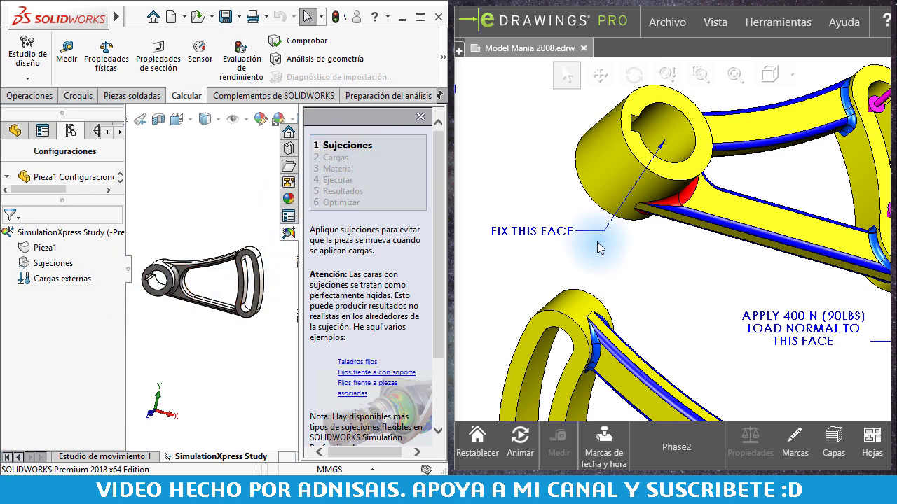
Step: Fix the hub hole's inner face as Fijo-1 and advance to the Cargas step
scroll(161, 277, "down", 3)
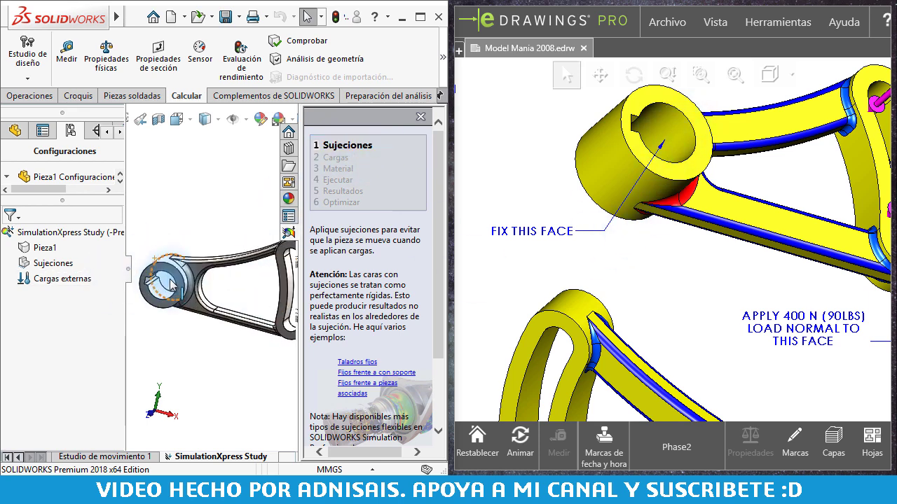
scroll(161, 277, "down", 2)
scroll(398, 316, "down", 1)
scroll(398, 316, "down", 1)
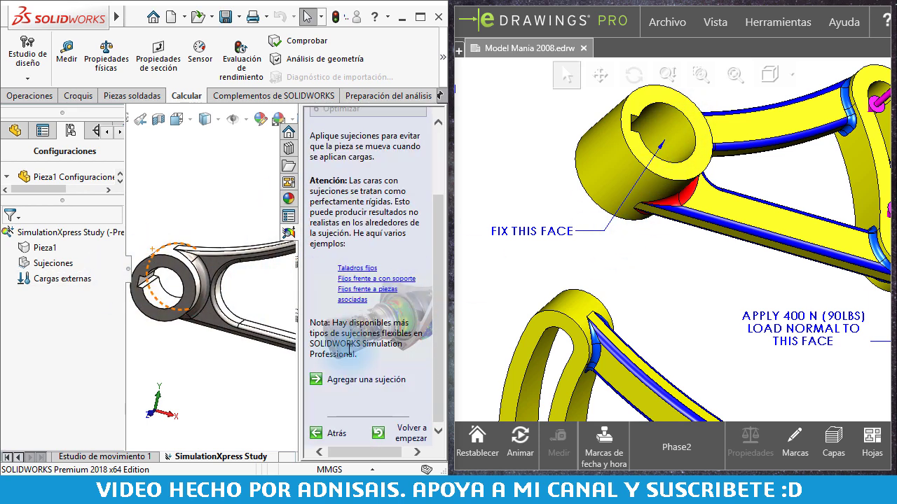
left_click(356, 382)
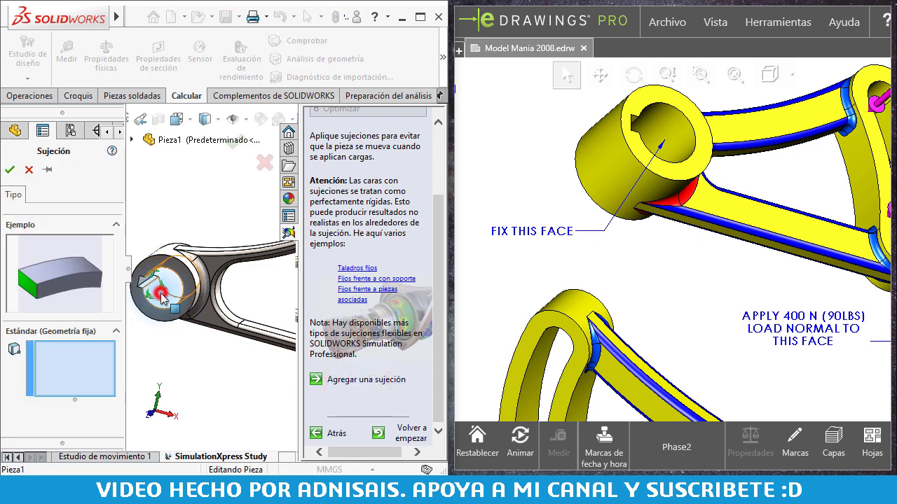
left_click(161, 296)
left_click(8, 174)
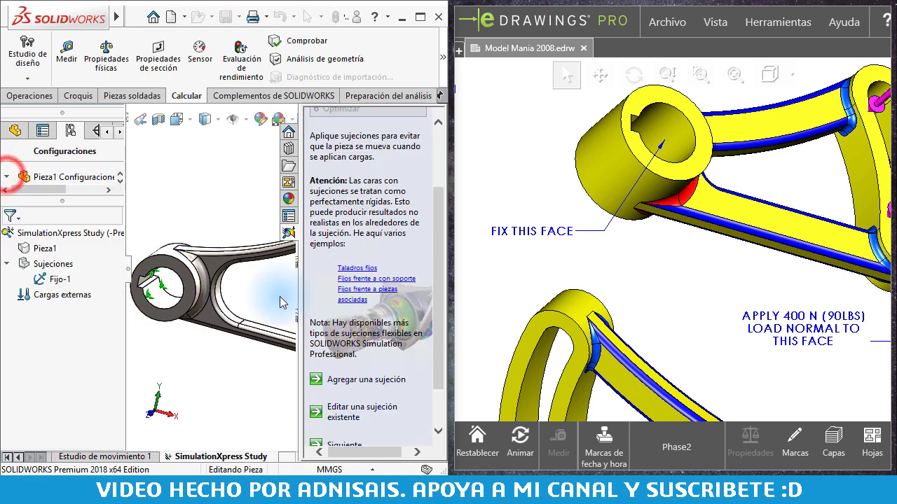
left_click_drag(440, 260, 445, 300)
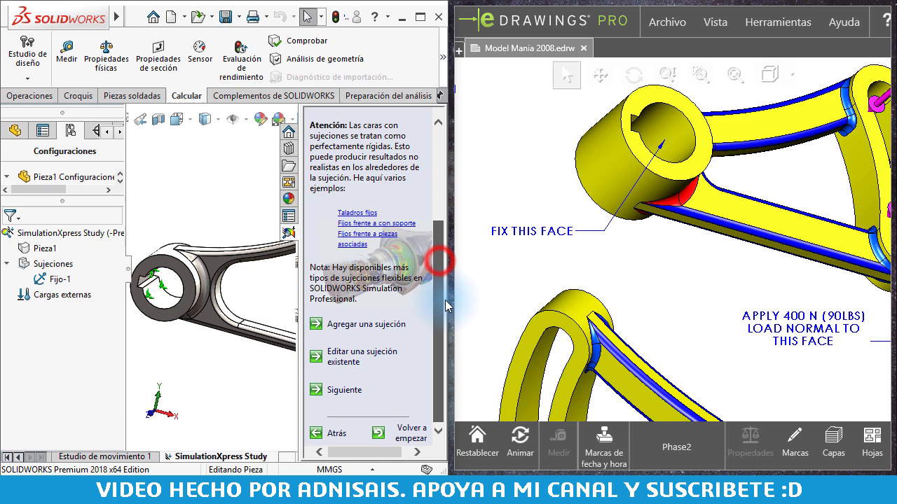
left_click(345, 391)
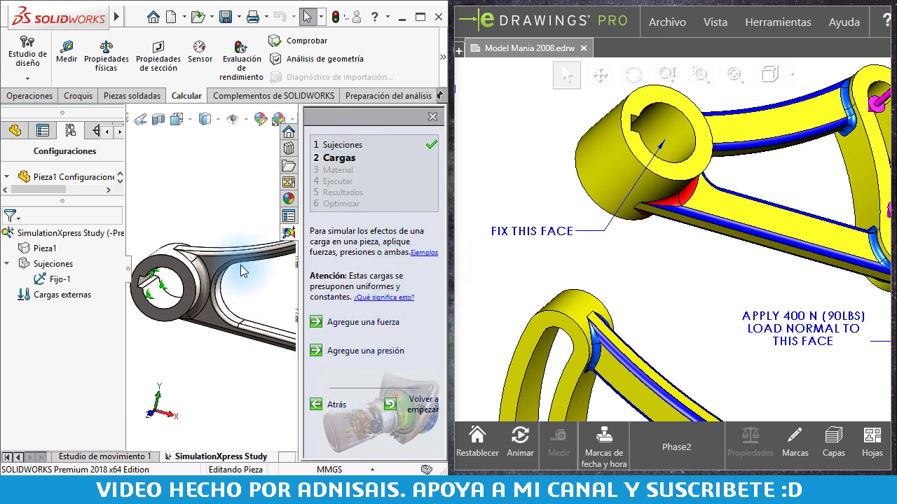
Step: Apply a 400 N force, Fuerza-1, to the slotted ring's face
middle_click_drag(240, 265, 280, 301)
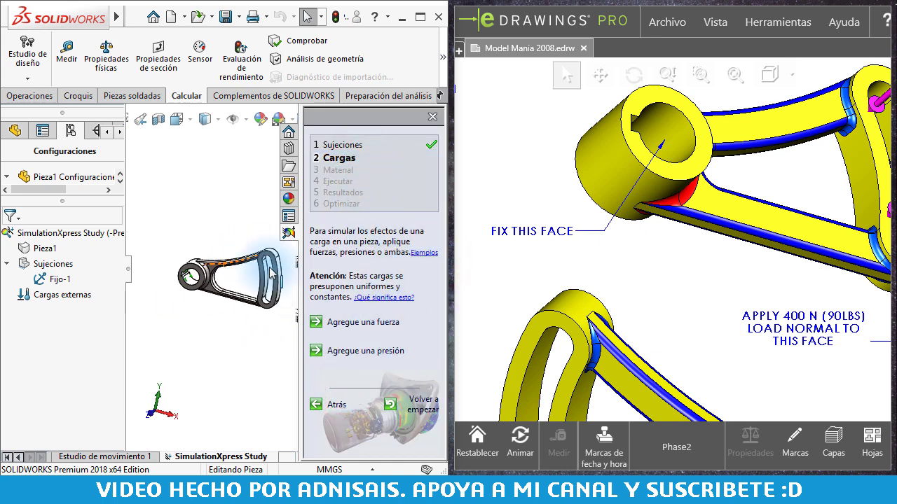
left_click(370, 324)
left_click_drag(720, 216, 769, 103)
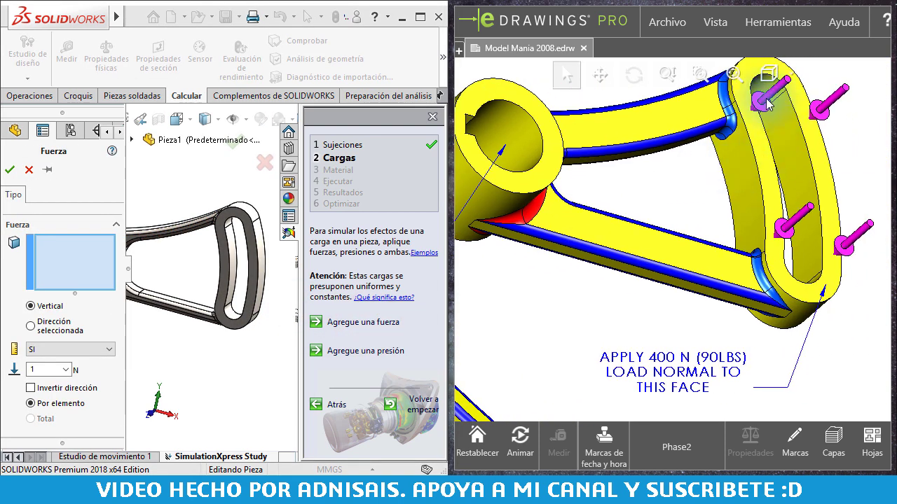
left_click(231, 216)
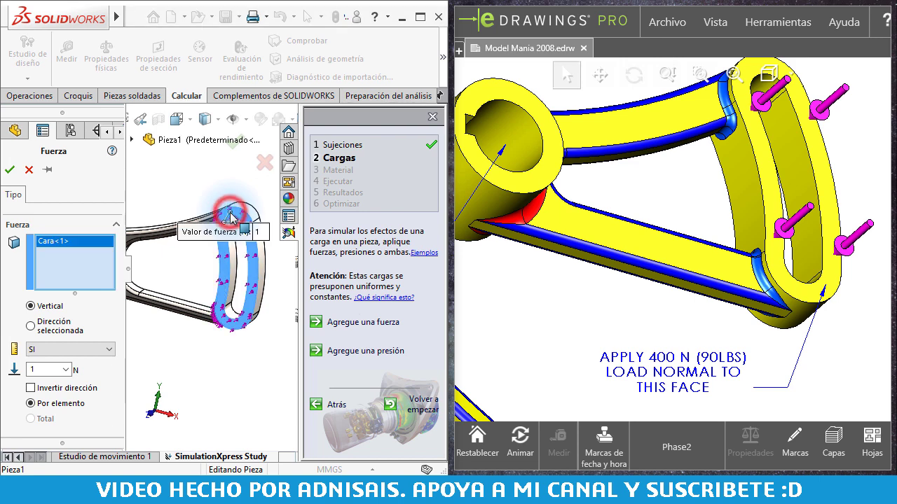
double_click(46, 369)
type("400")
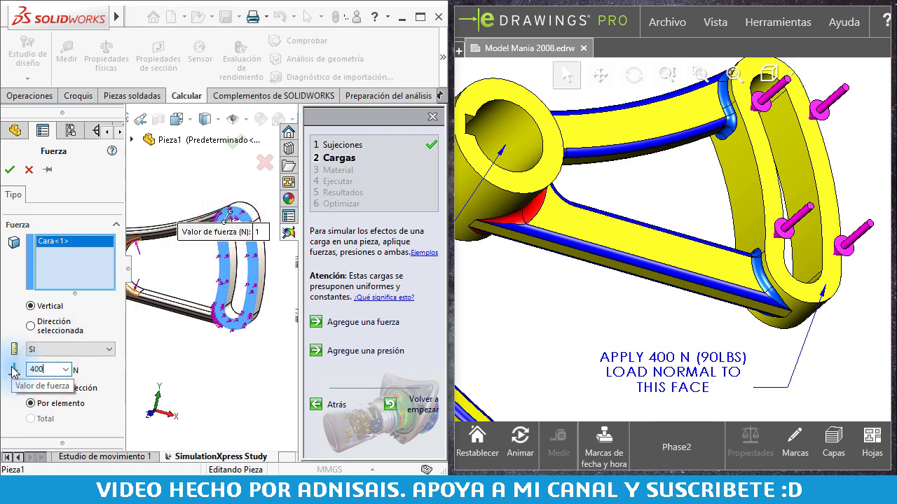
left_click(10, 171)
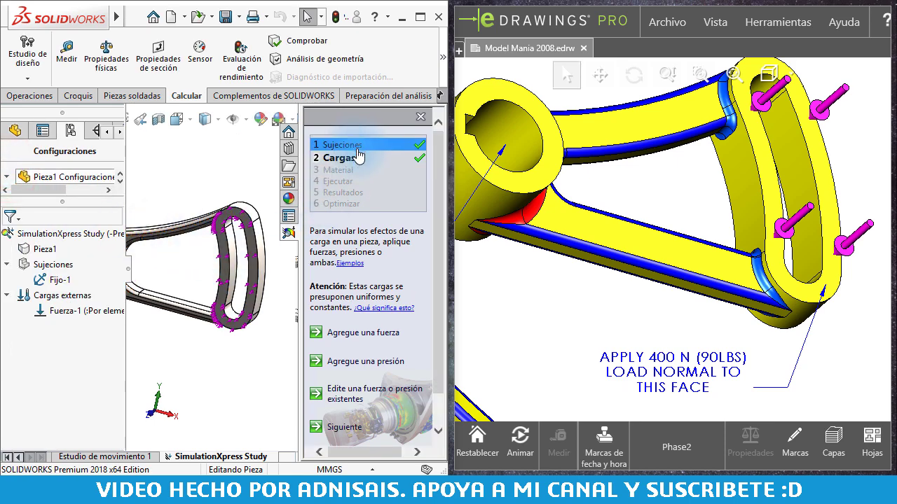
scroll(695, 240, "up", 3)
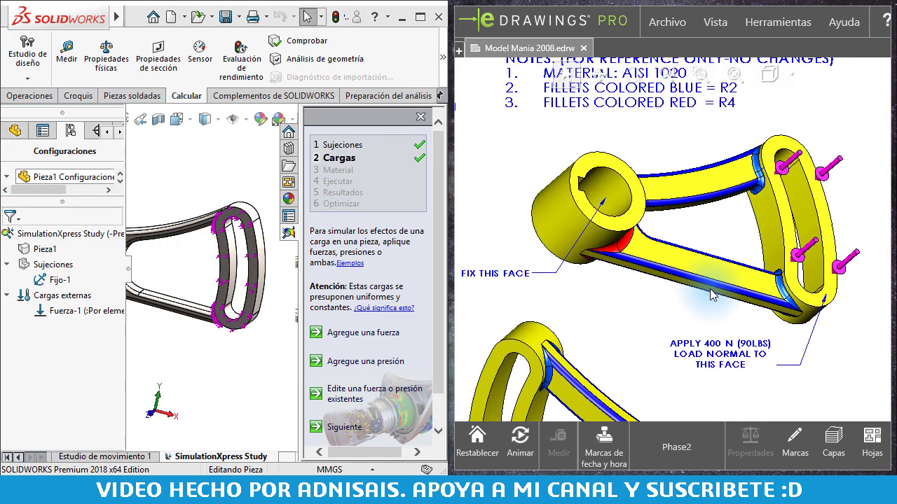
middle_click_drag(711, 294, 733, 346, "ctrl")
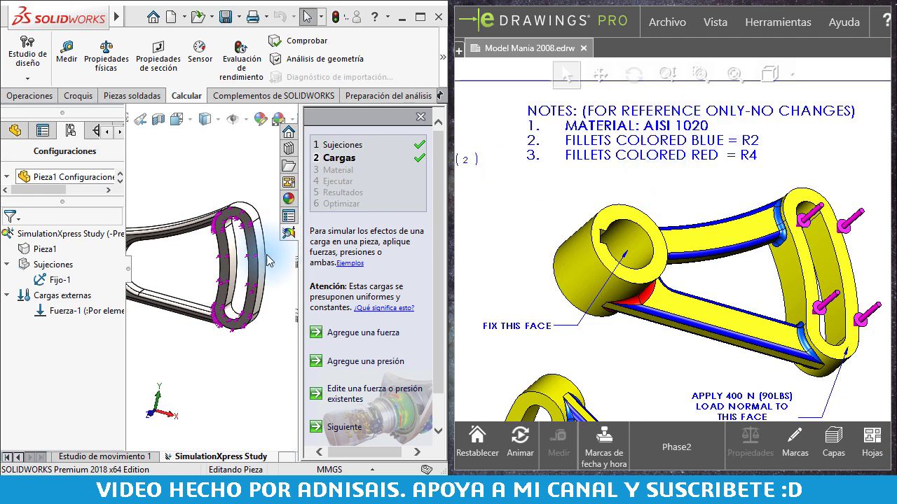
Step: Assign AISI 1020 steel from the material library and advance to the Ejecutar step
left_click(347, 427)
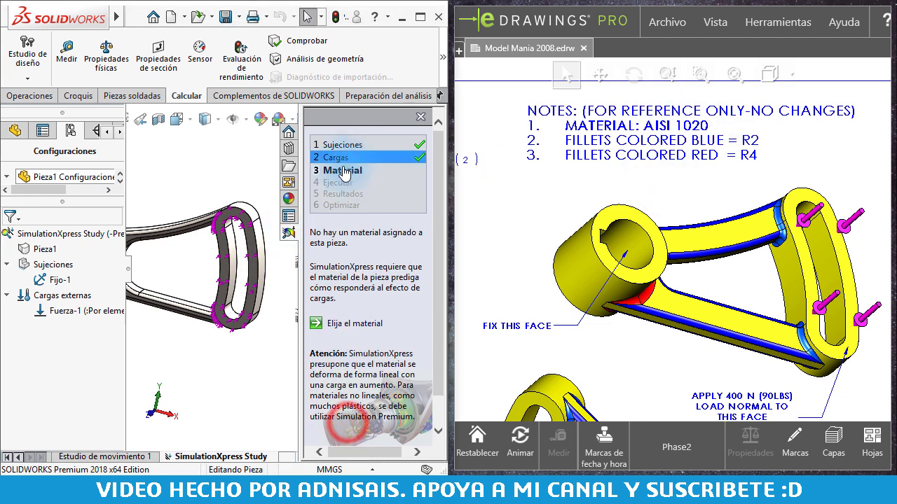
left_click(362, 326)
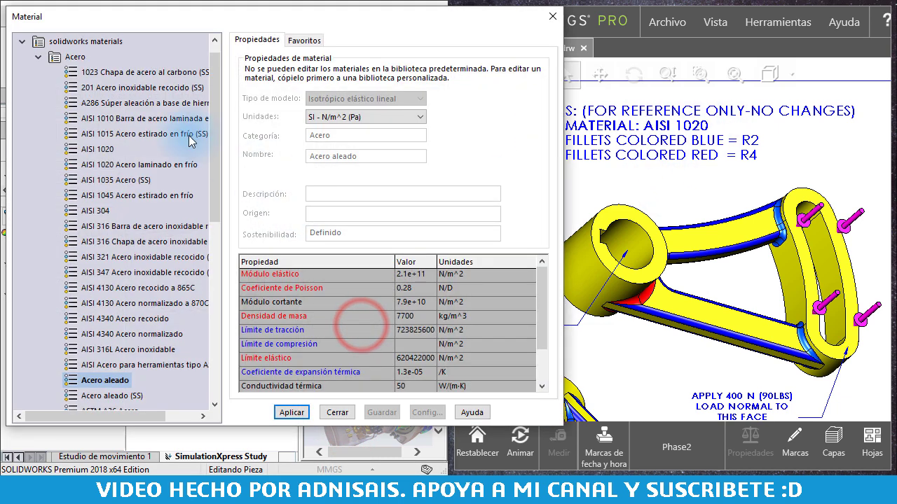
left_click(96, 150)
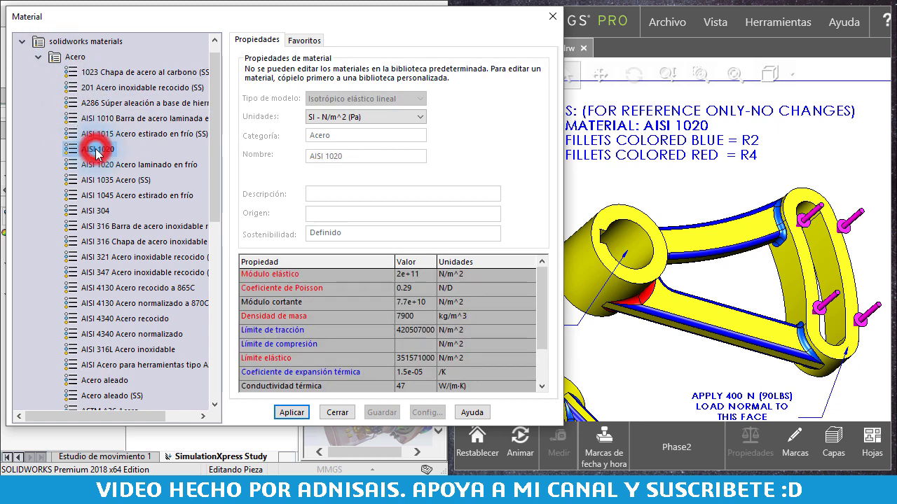
left_click(291, 413)
left_click(336, 412)
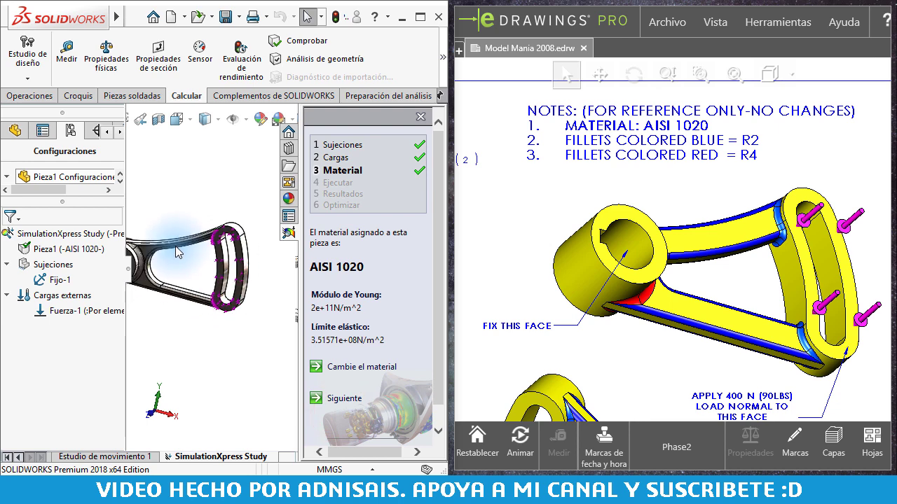
scroll(148, 272, "down", 4)
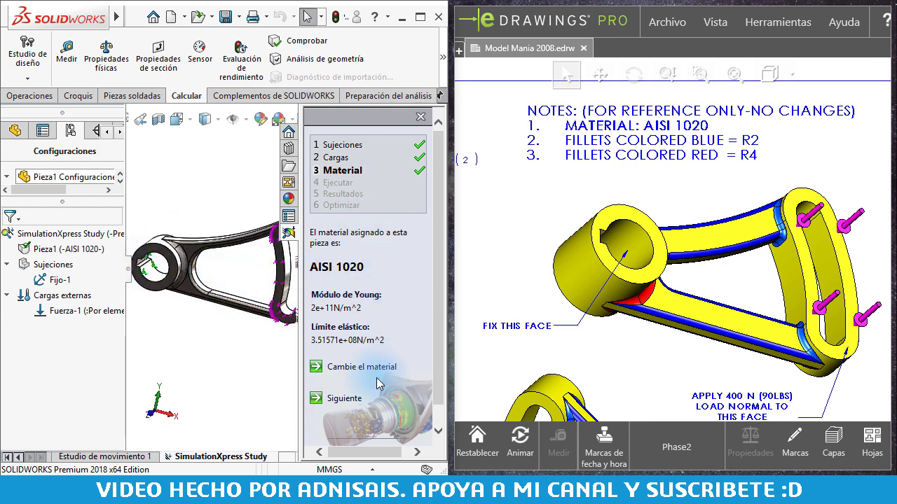
left_click(351, 401)
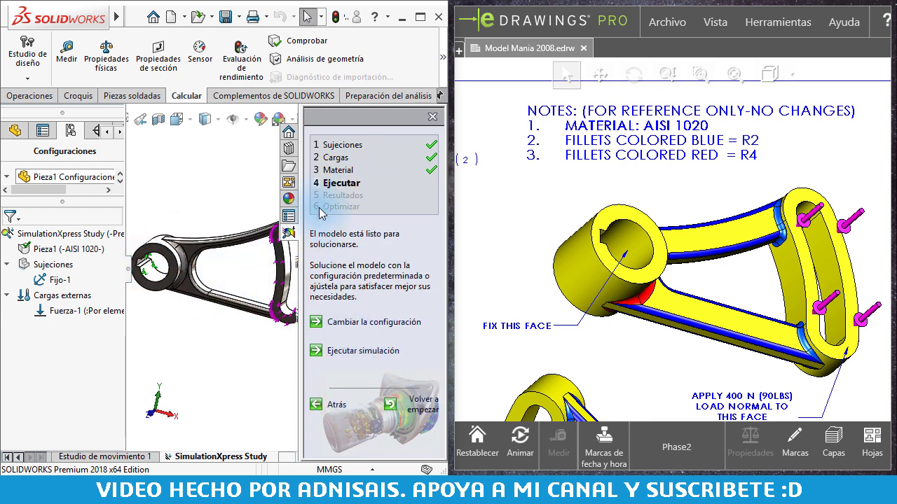
Step: Run the simulation, play the deformation animation, and accept the deformed shape
left_click(372, 351)
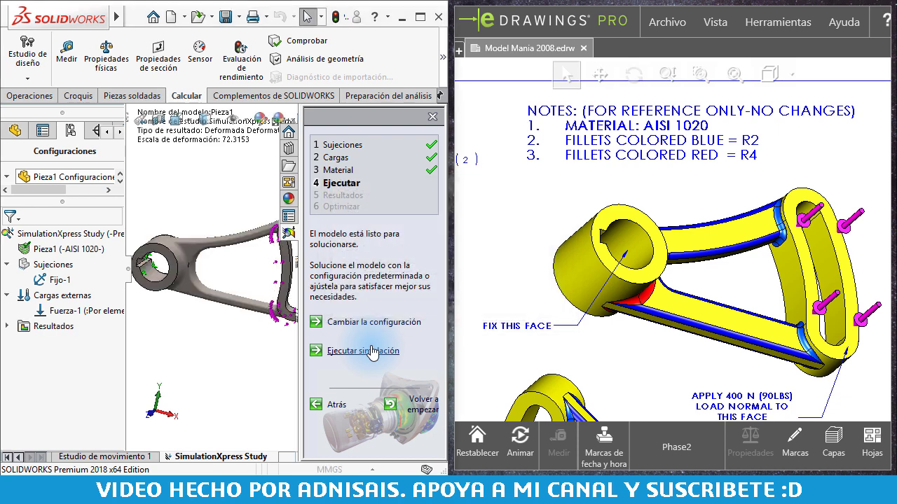
left_click(371, 347)
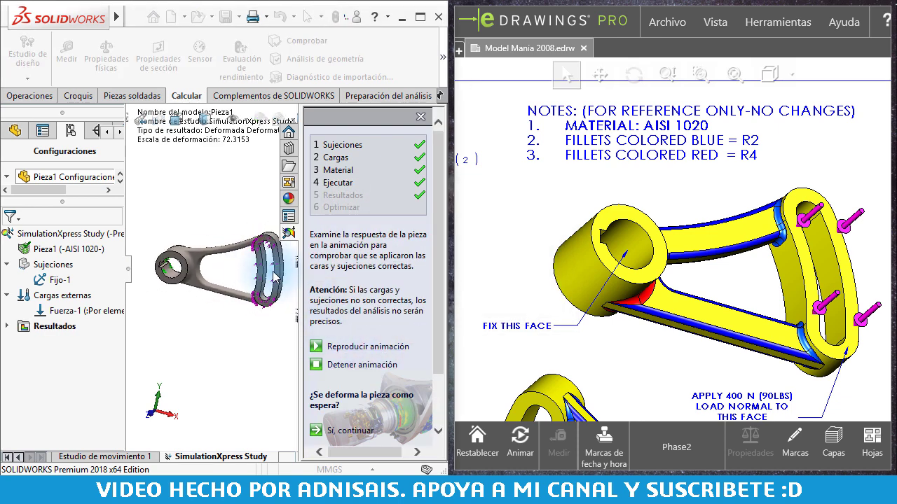
scroll(260, 287, "down", 5)
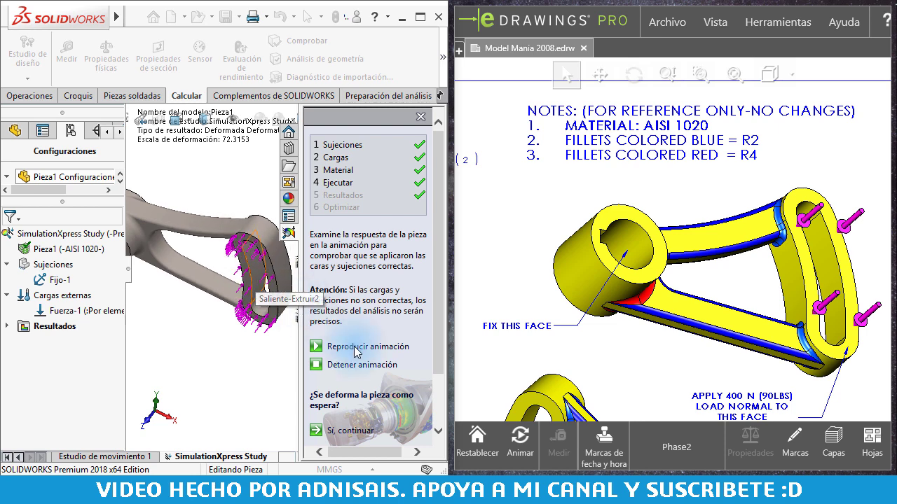
scroll(438, 343, "down", 2)
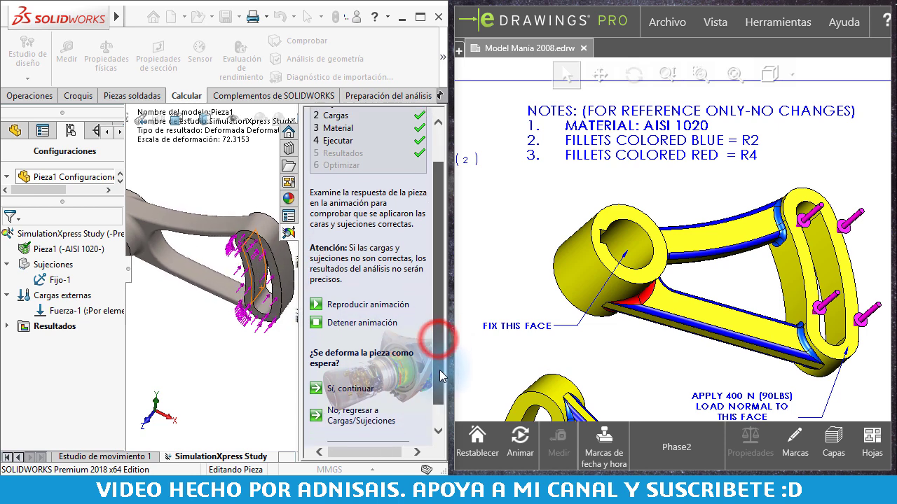
left_click(350, 389)
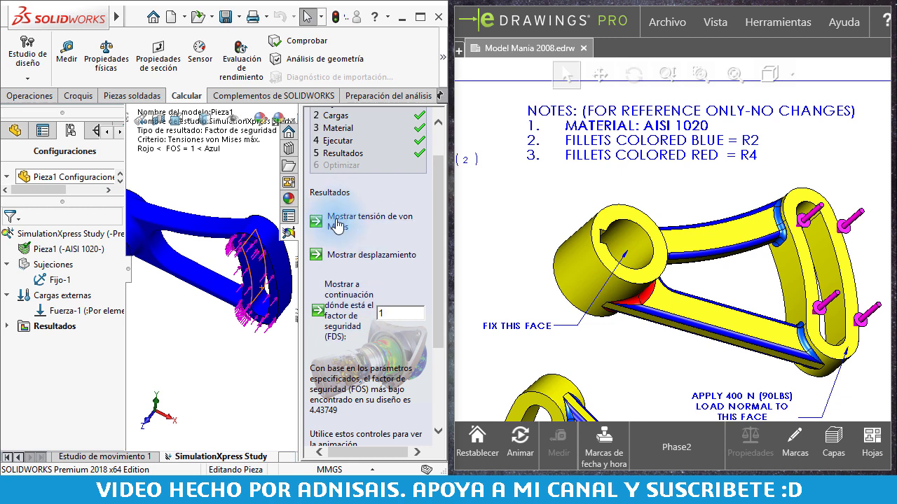
Step: Show the von Mises stress plot and pan the model to inspect it
left_click(339, 221)
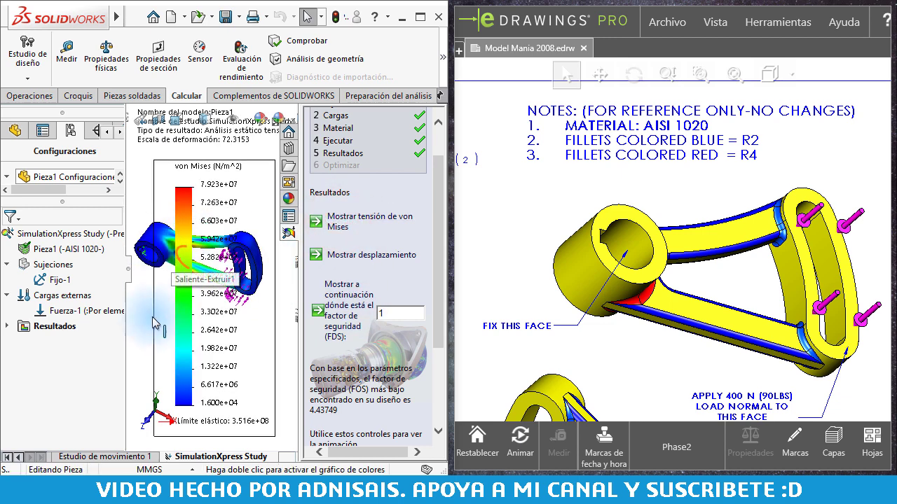
scroll(186, 283, "down", 3)
scroll(189, 294, "down", 3)
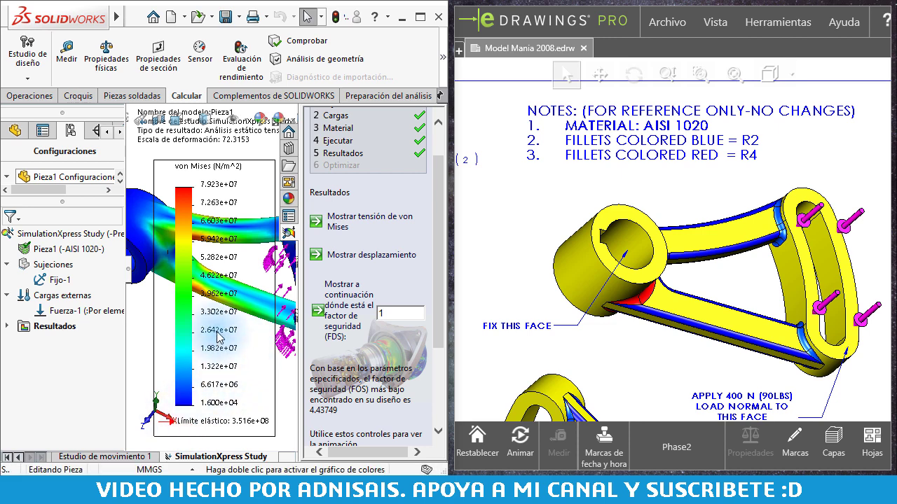
scroll(269, 308, "up", 5)
middle_click_drag(268, 308, 174, 286, "ctrl")
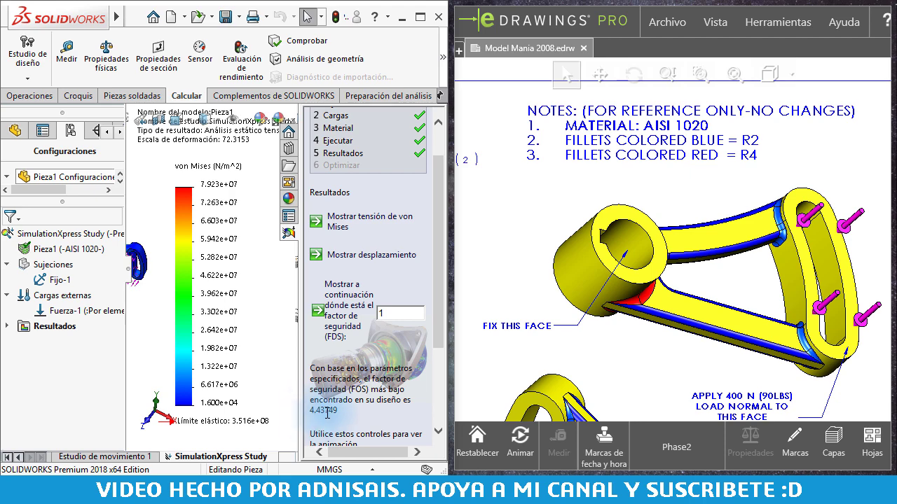
mouse_move(701, 336)
middle_mouse_down()
mouse_move(757, 154)
mouse_move(700, 225)
middle_mouse_up()
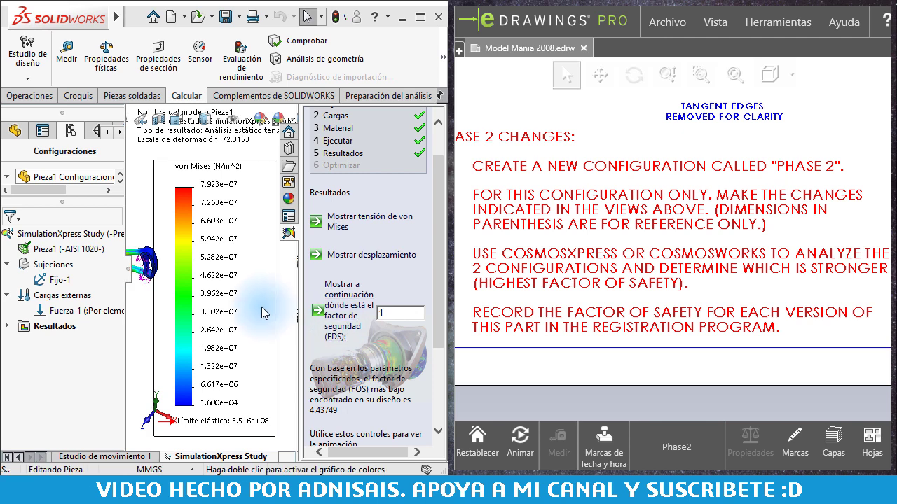
Step: Finish reviewing the results, decline design optimization, and complete the wizard
middle_click_drag(261, 307, 293, 321)
scroll(443, 265, "down", 3)
scroll(444, 310, "down", 1)
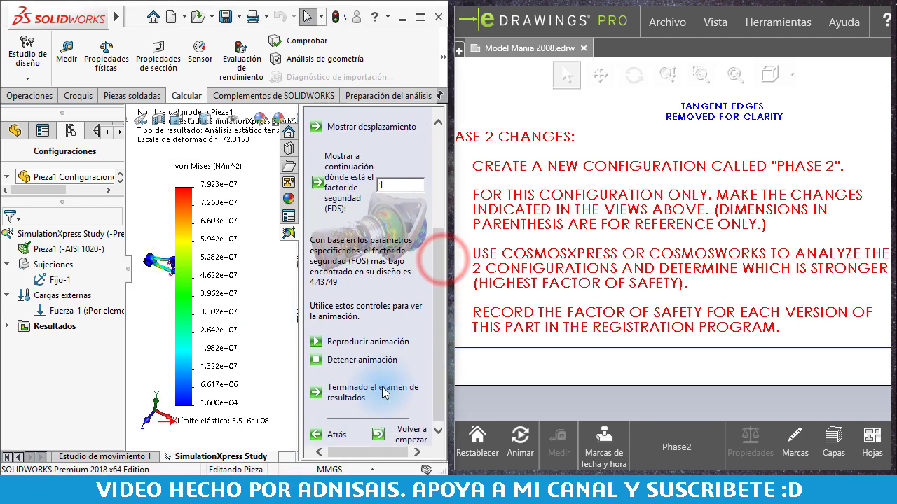
left_click(349, 397)
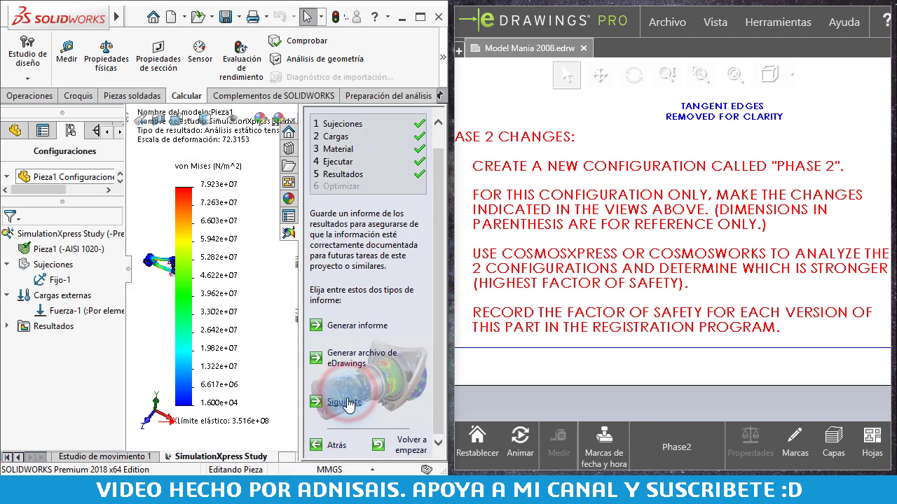
left_click(342, 403)
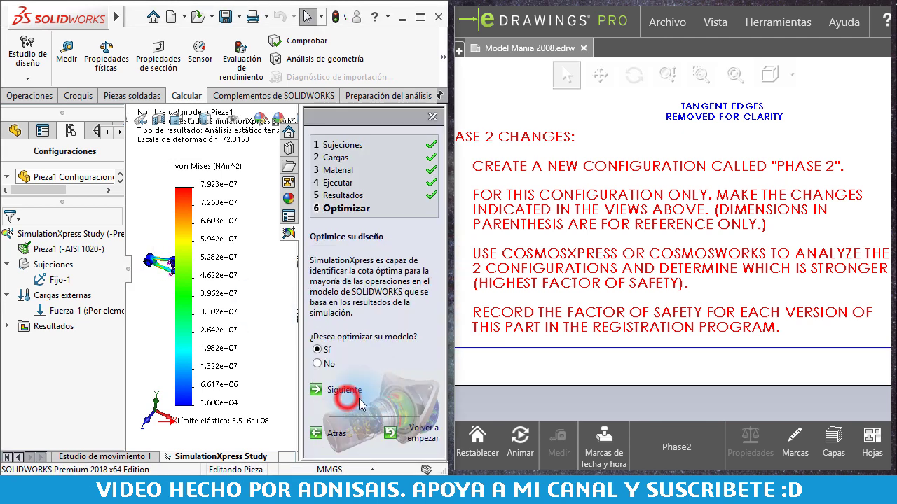
left_click(318, 364)
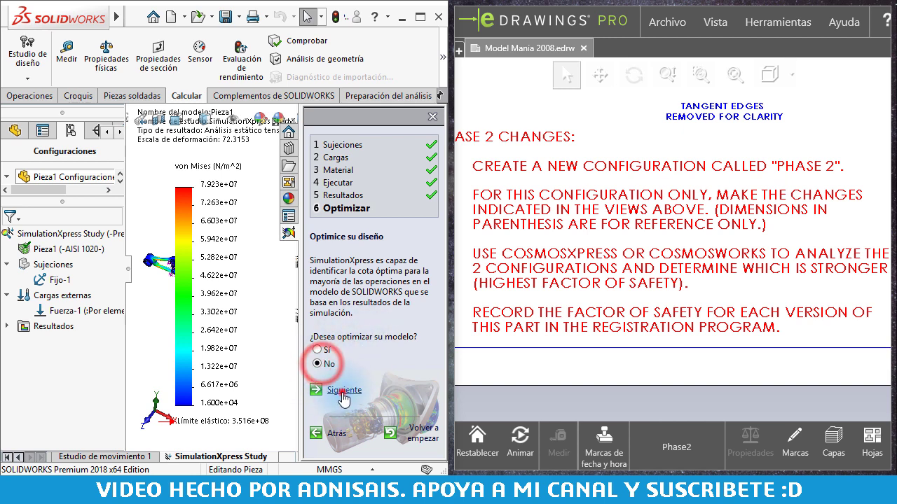
left_click(333, 390)
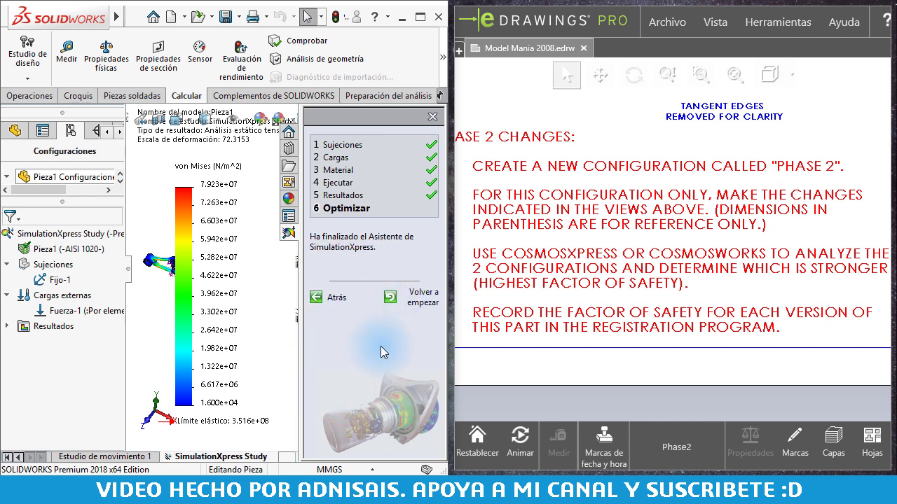
Step: Return to the run step and revisit the simulation's factor of safety results
left_click(363, 183)
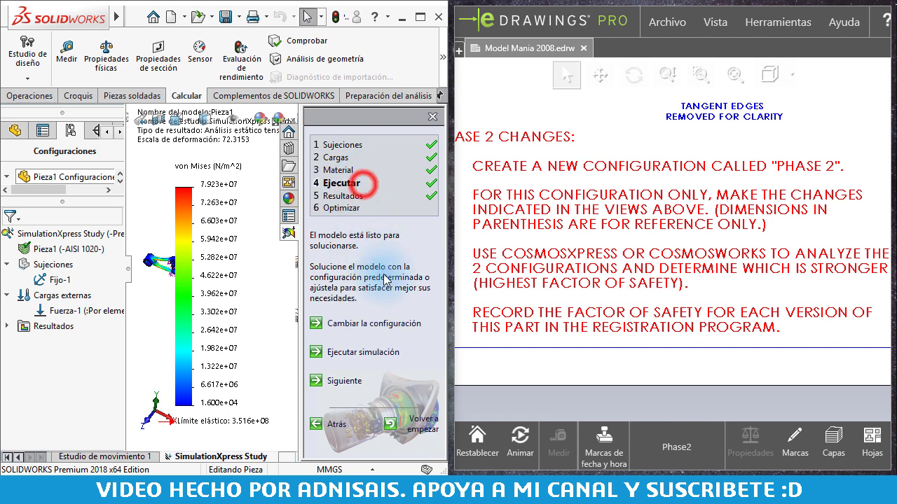
left_click(347, 194)
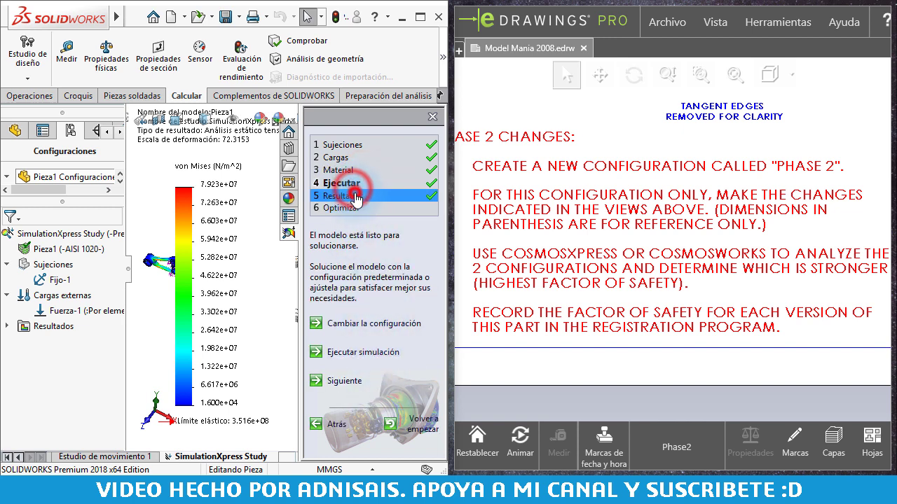
scroll(364, 350, "down", 1)
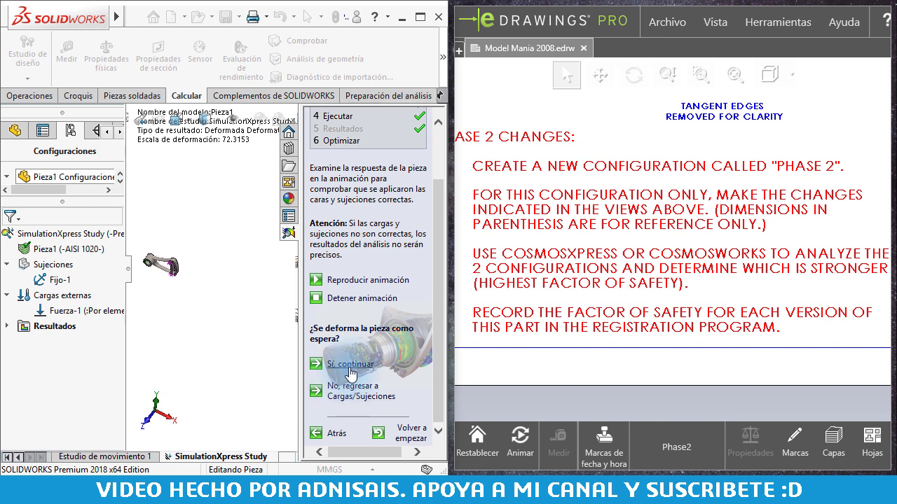
left_click(351, 367)
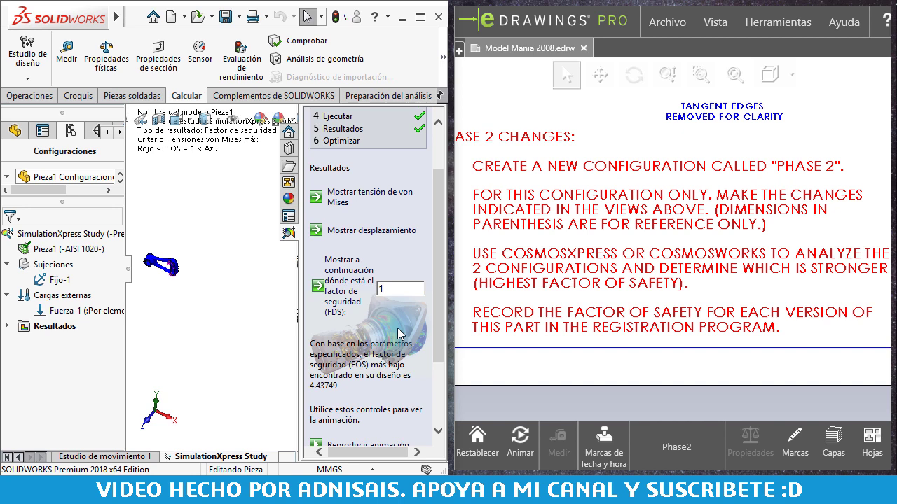
Step: Finish reviewing the results again, then close SimulationXpress, saving its study data
scroll(381, 336, "down", 2)
scroll(372, 371, "down", 2)
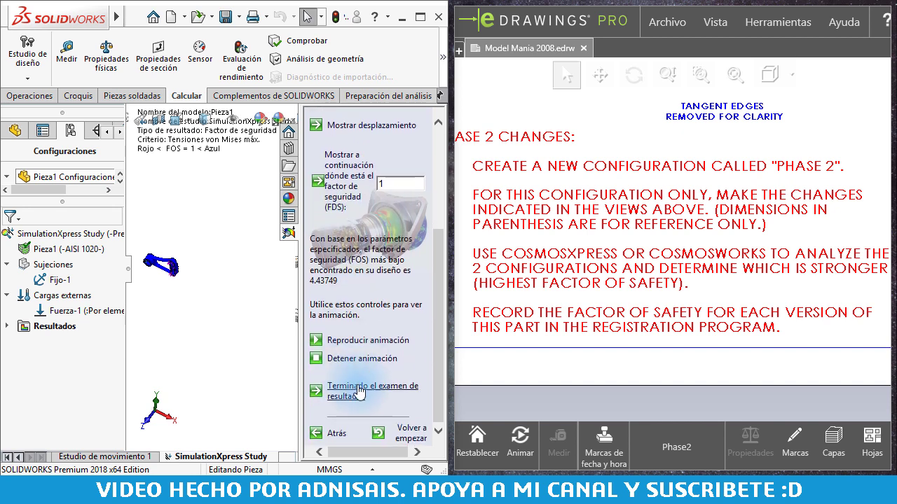
left_click(368, 391)
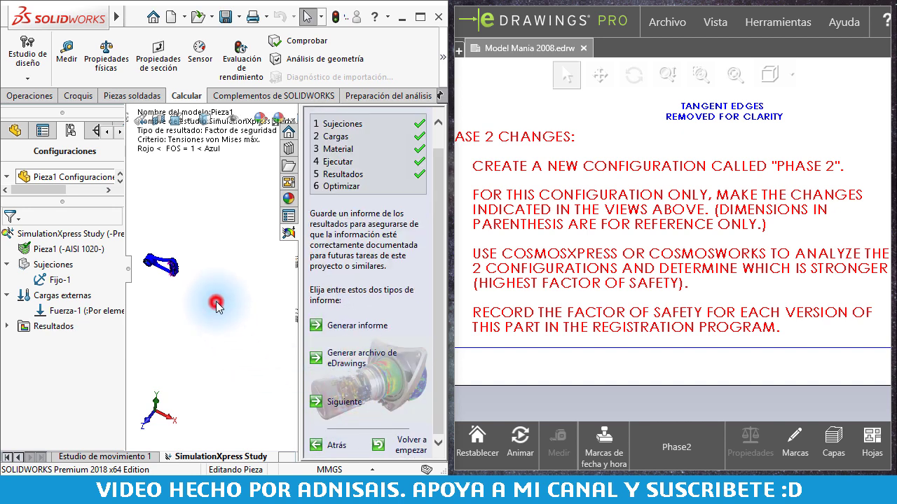
left_click(344, 402)
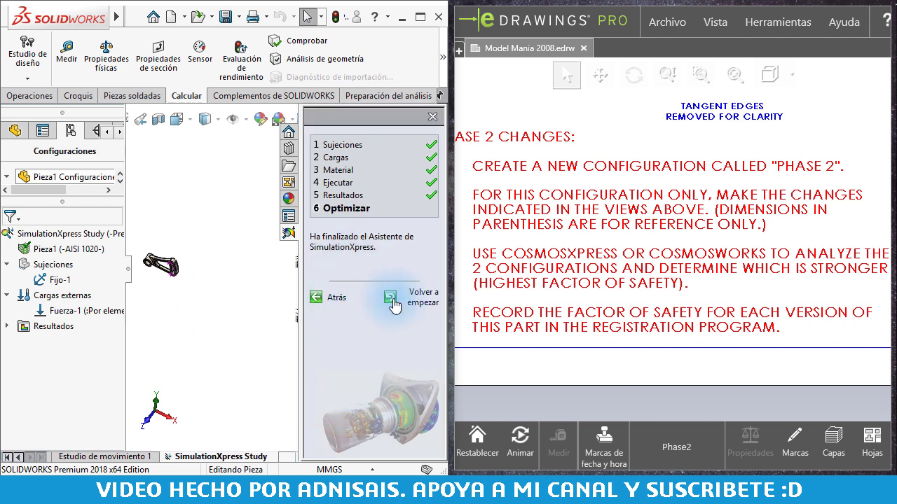
left_click(432, 117)
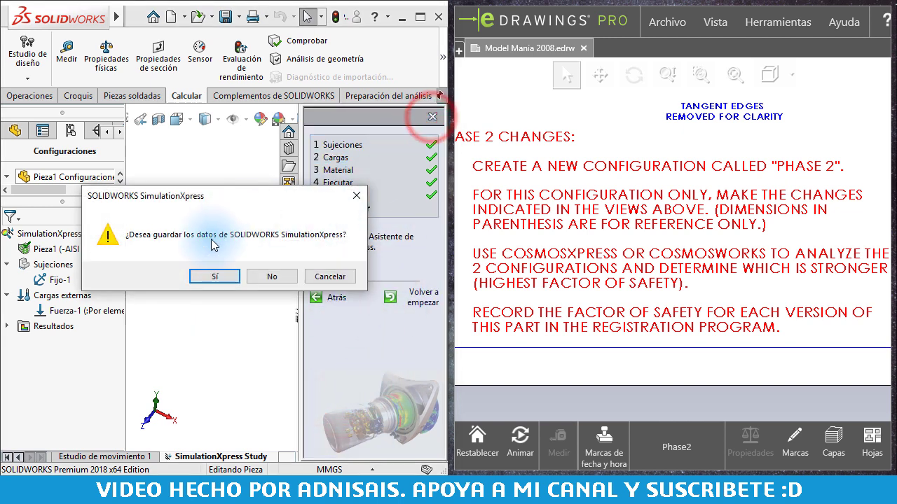
left_click(215, 278)
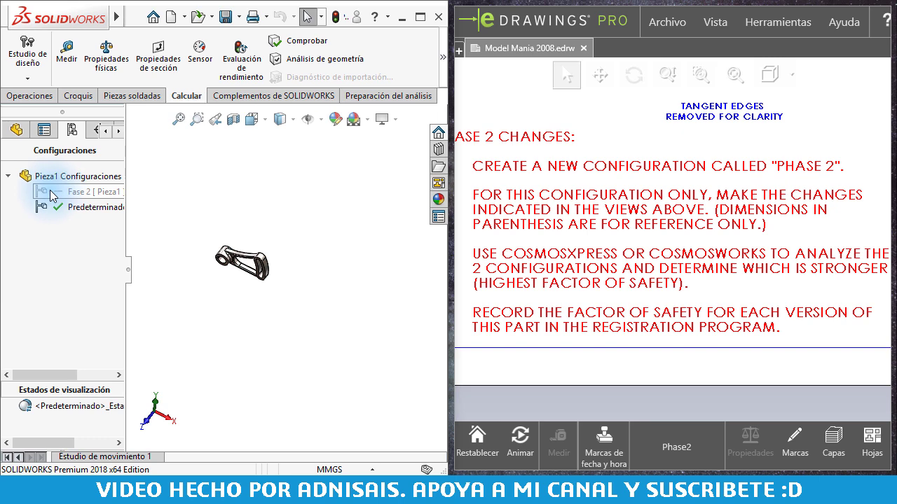
Step: Make Fase 2 the active configuration of the pivot arm
double_click(49, 192)
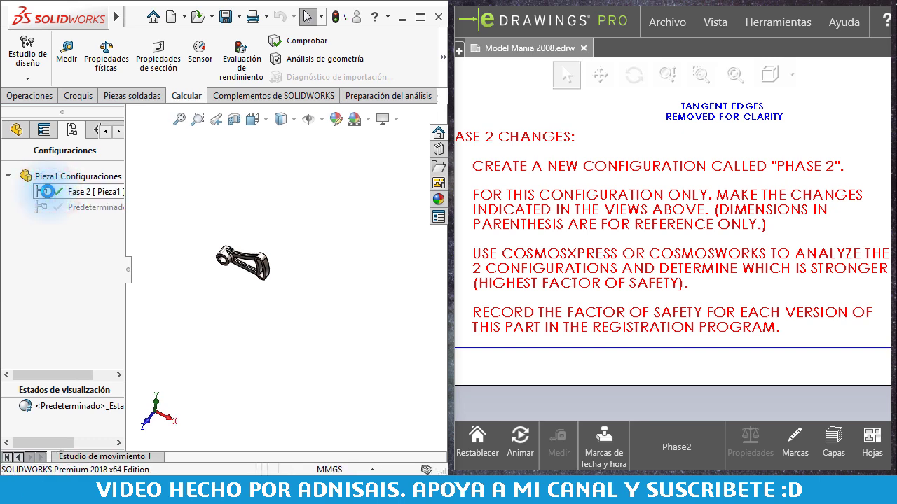
scroll(237, 283, "down", 5)
left_click(292, 192)
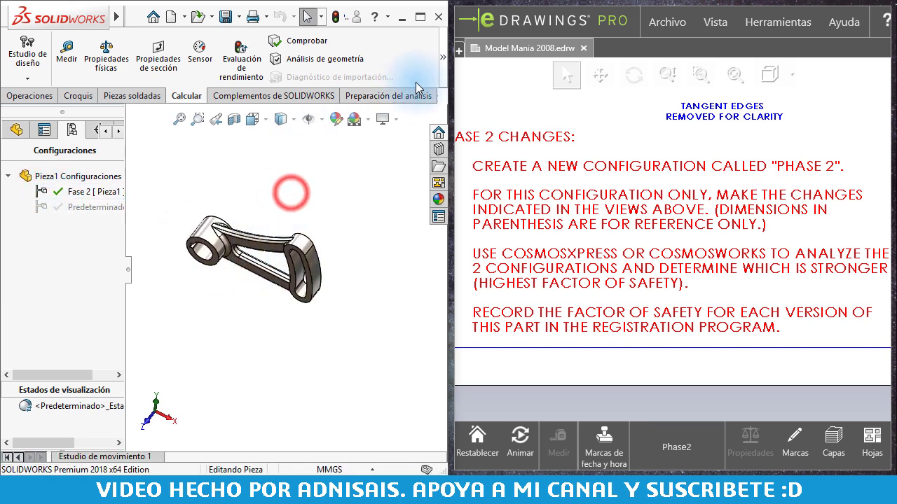
Step: Run the existing SimulationXpress study on Fase 2, giving a deformed shape at scale 30.5407
left_click(443, 68)
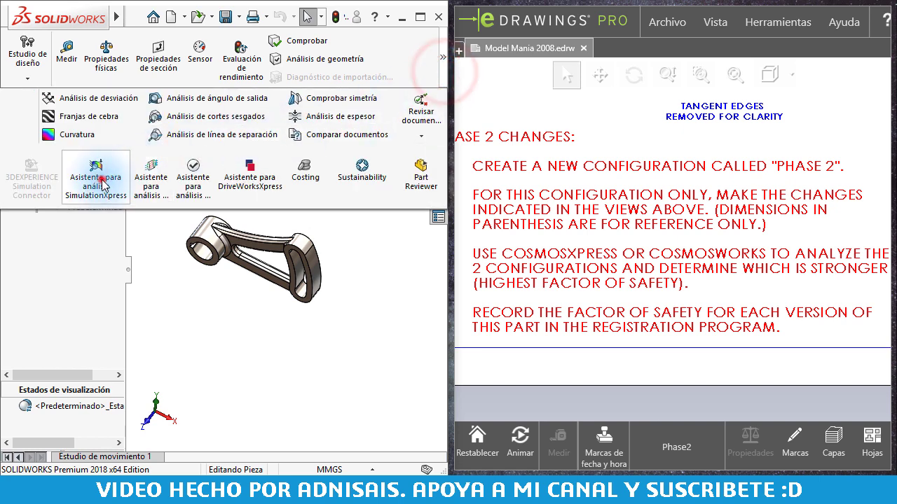
left_click(100, 176)
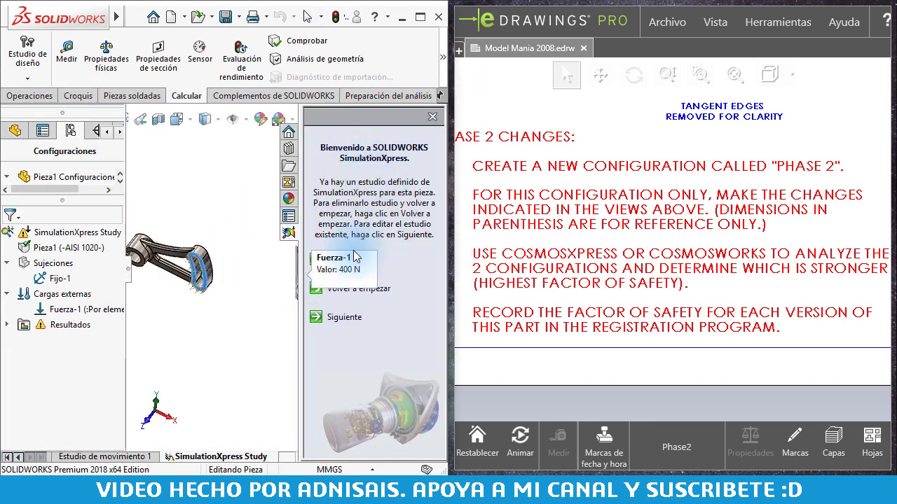
left_click(351, 326)
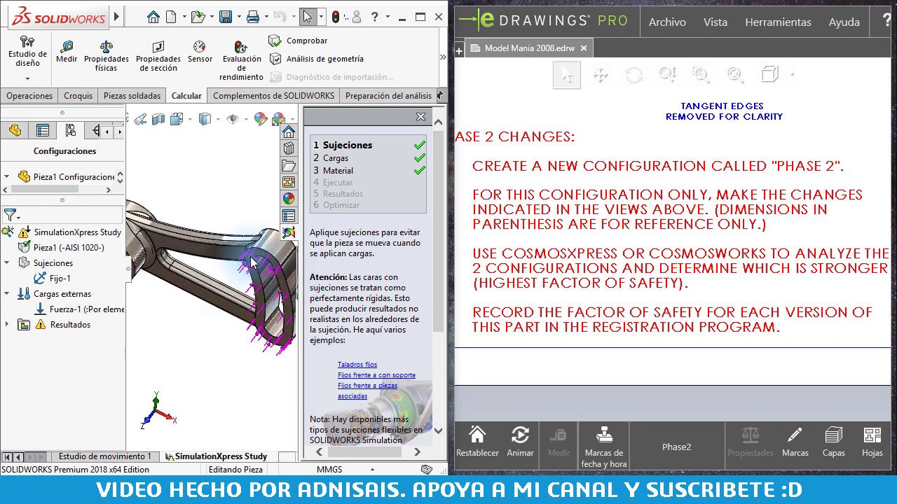
scroll(371, 336, "down", 5)
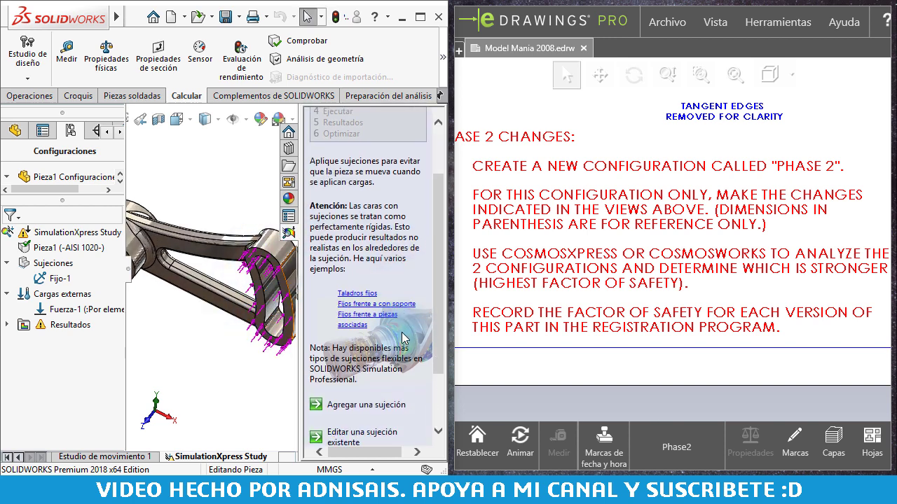
left_click(344, 393)
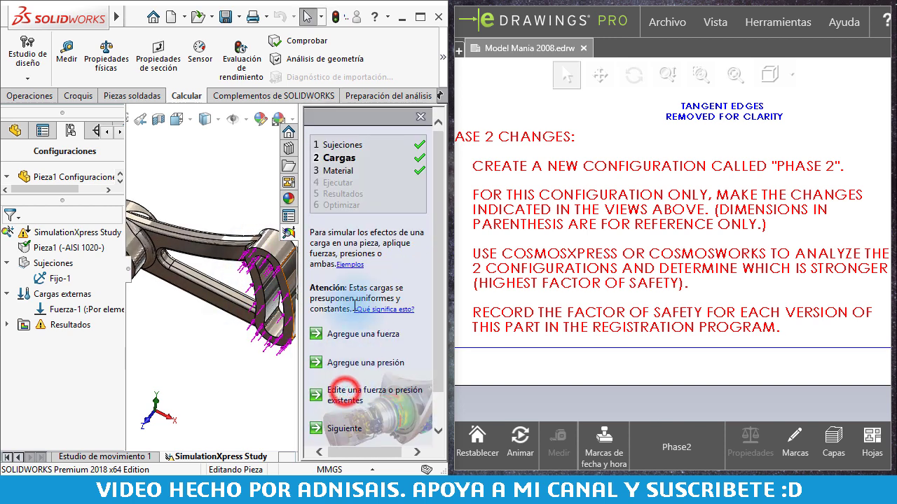
left_click(342, 184)
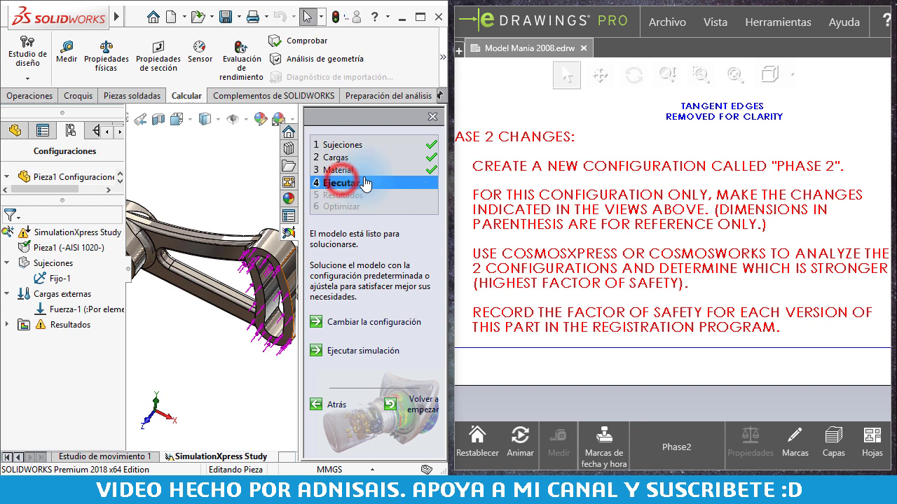
left_click(360, 353)
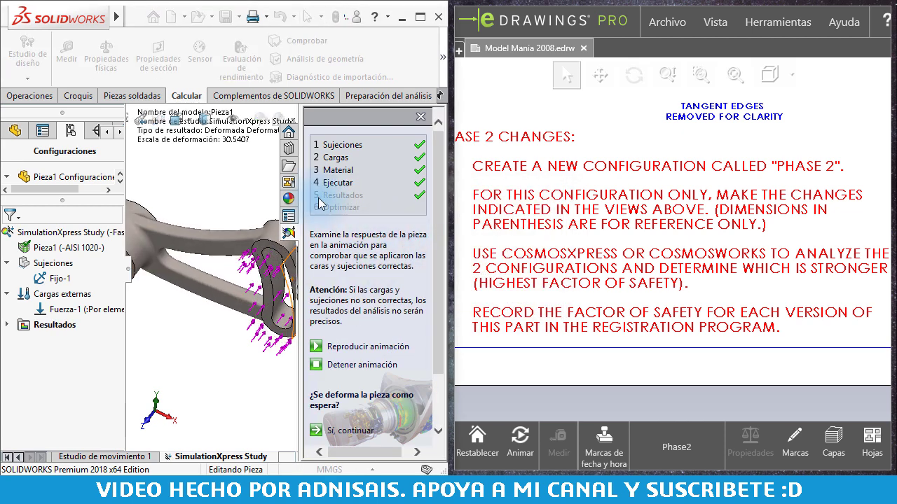
scroll(345, 389, "down", 2)
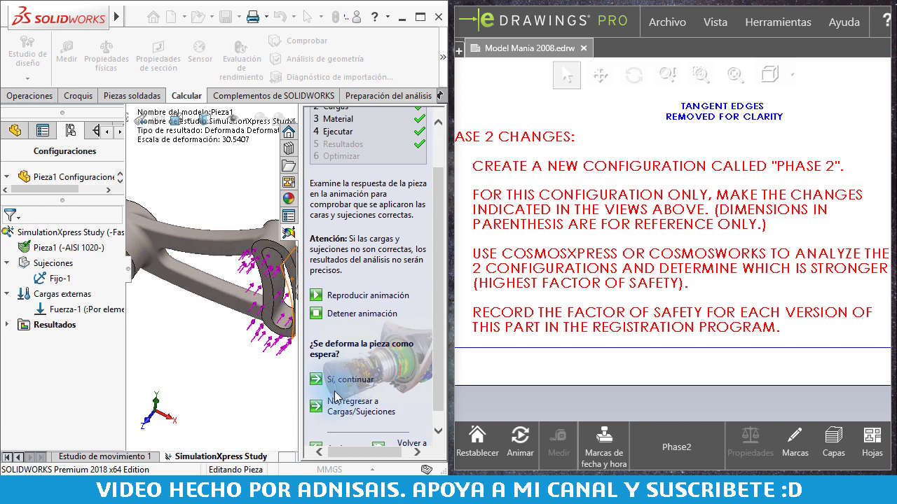
Step: Accept the deformation and inspect Fase 2's factor of safety plot, lowest value 2.8201
left_click(344, 378)
left_click_drag(438, 212, 438, 253)
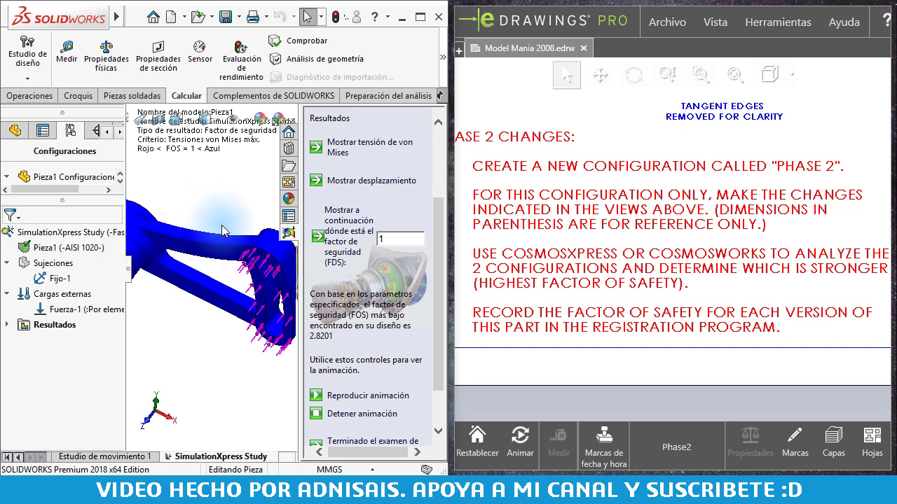
middle_click_drag(222, 225, 578, 286)
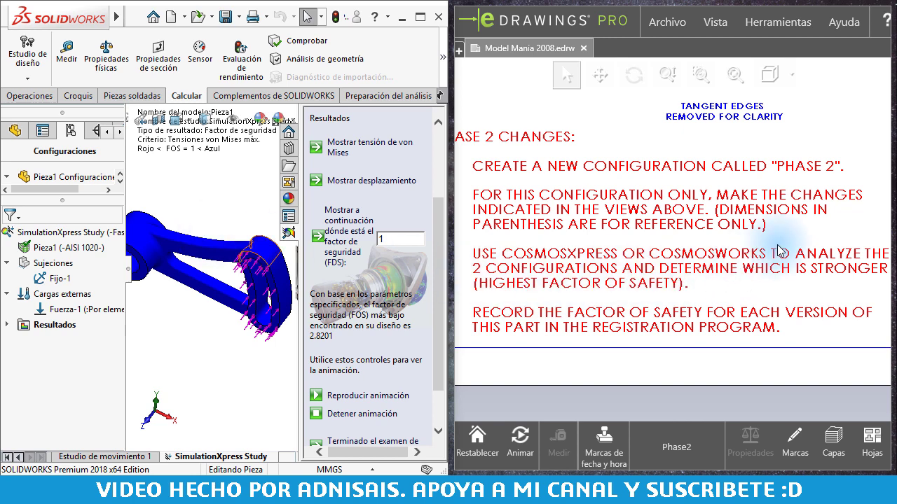
scroll(779, 242, "up", 1)
scroll(778, 241, "up", 1)
scroll(778, 240, "up", 1)
scroll(777, 241, "down", 1)
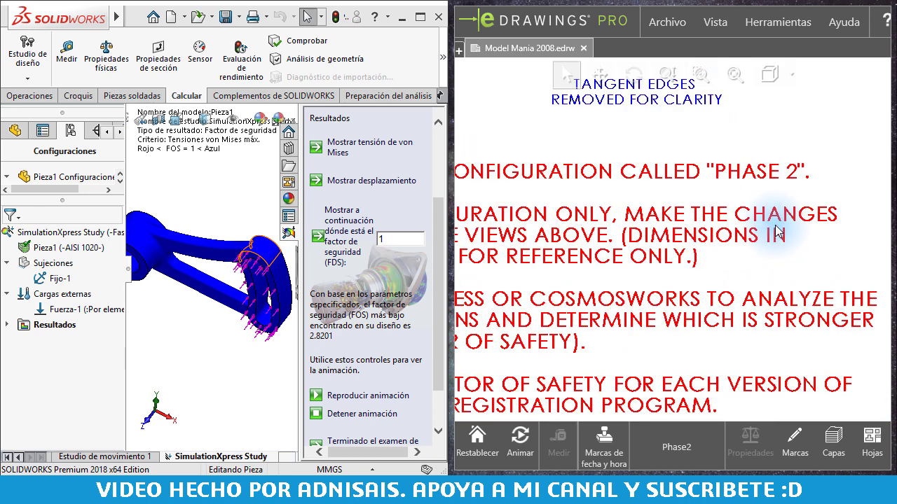
scroll(779, 217, "down", 1)
scroll(770, 200, "down", 1)
middle_click_drag(777, 198, 737, 268)
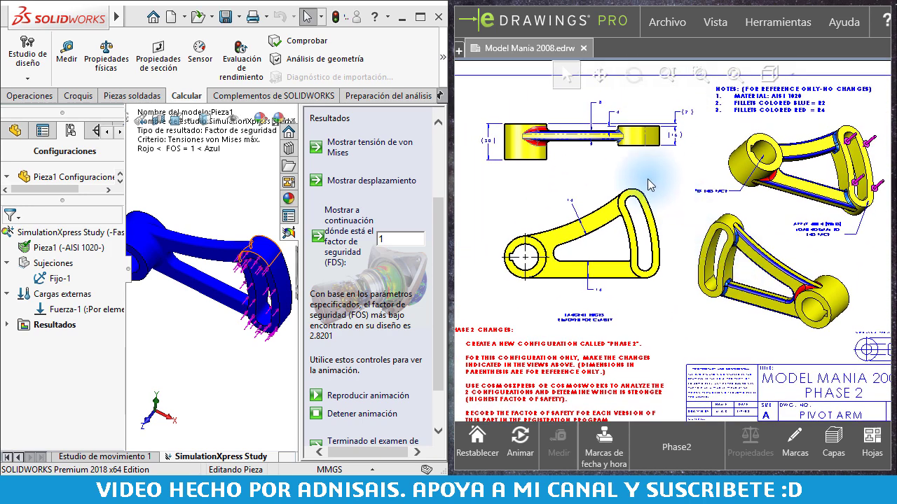
scroll(594, 149, "up", 2)
scroll(594, 148, "up", 1)
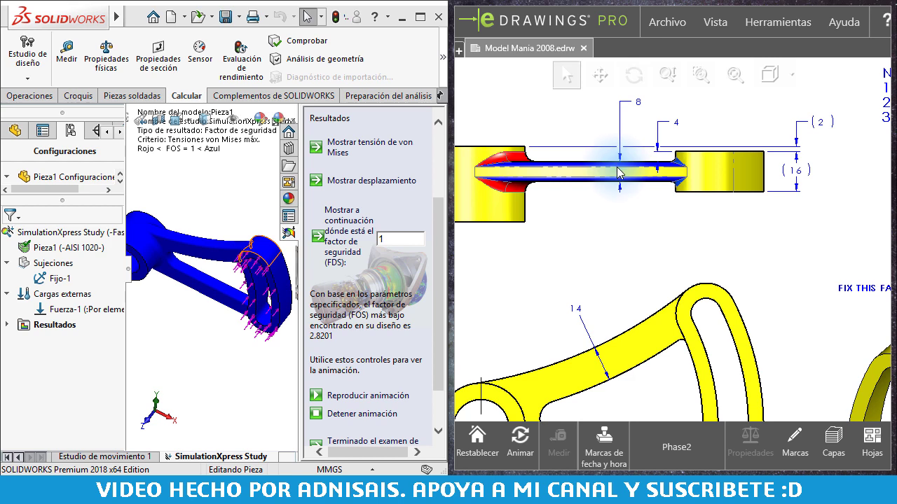
scroll(743, 262, "down", 1)
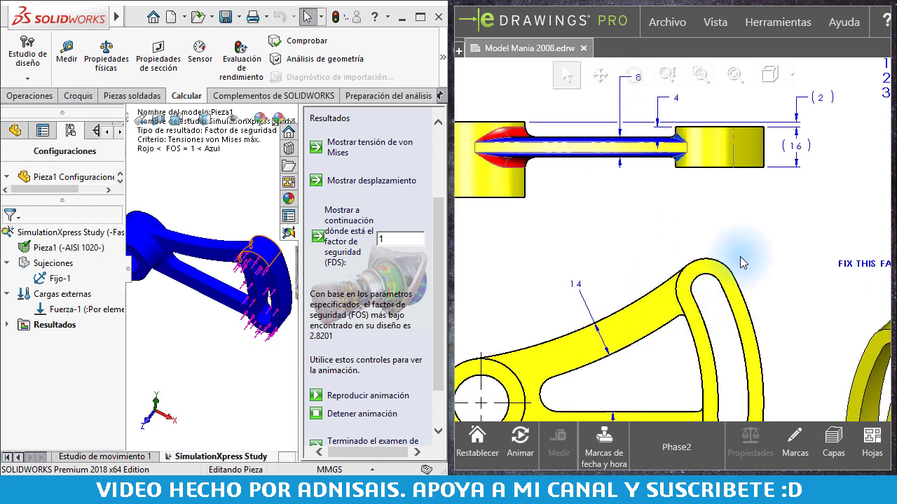
scroll(743, 262, "down", 3)
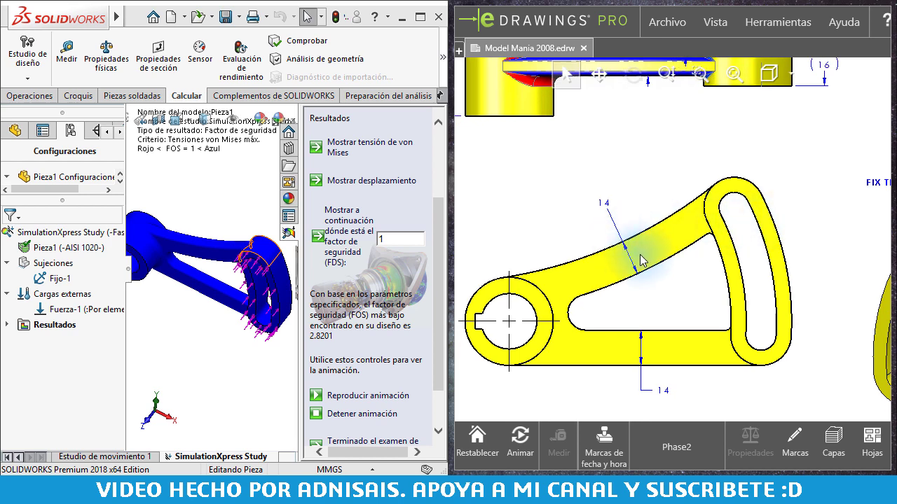
scroll(651, 256, "up", 2)
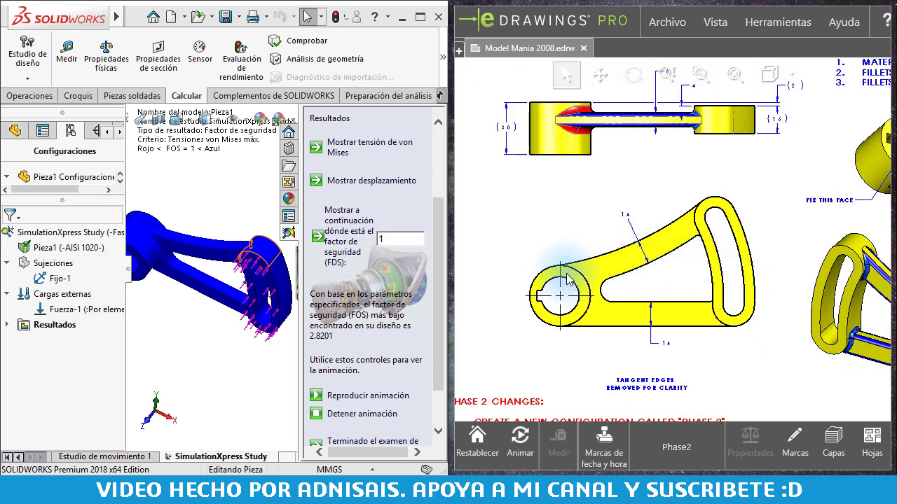
scroll(778, 280, "up", 2)
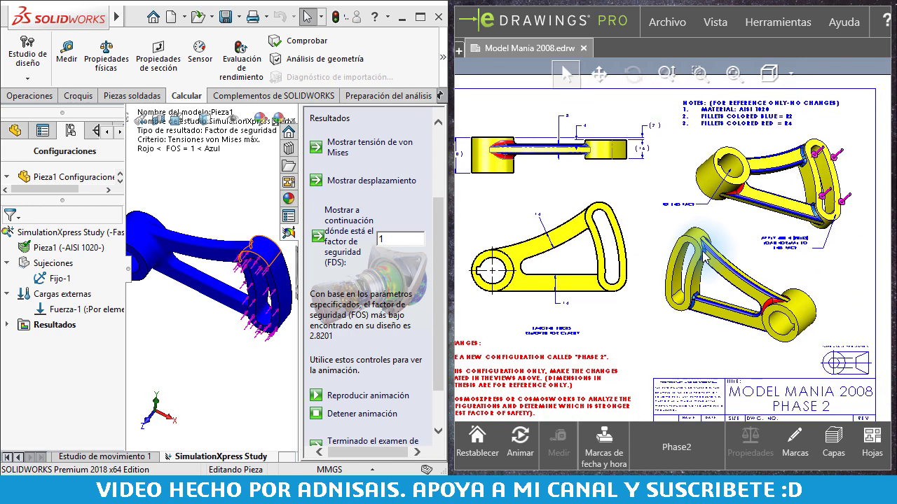
middle_click_drag(705, 257, 730, 240)
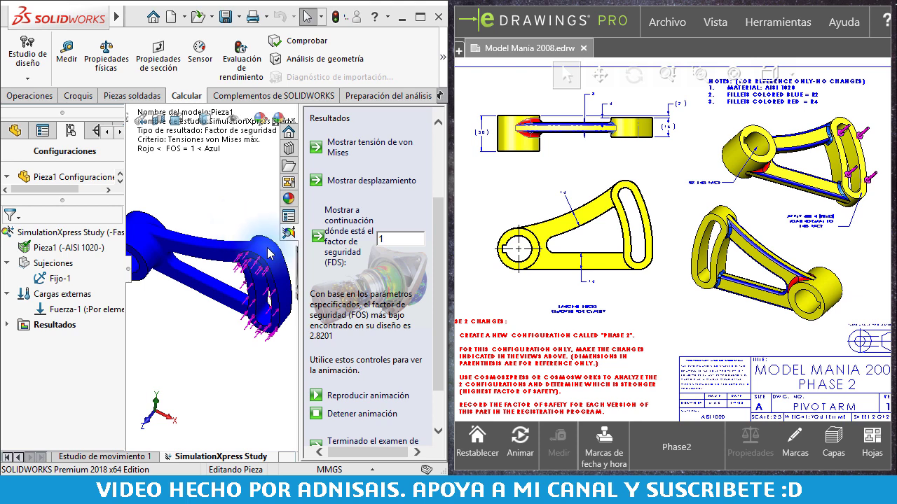
left_click(867, 490)
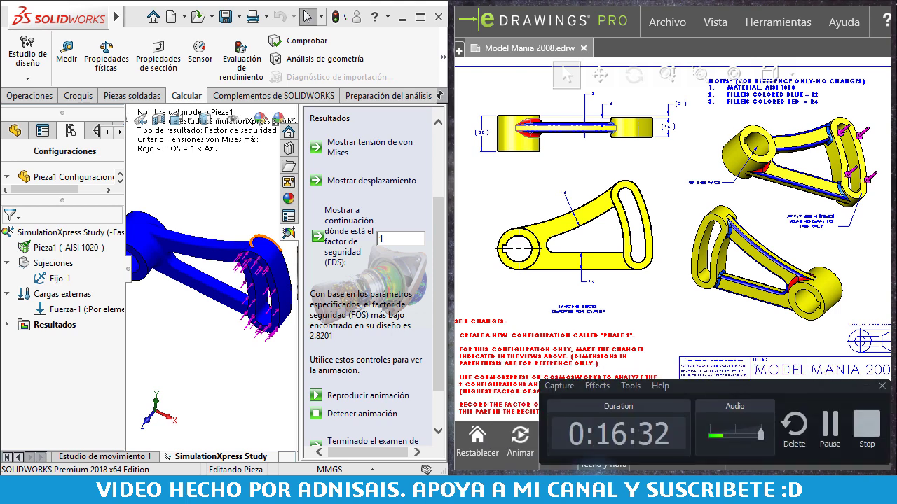